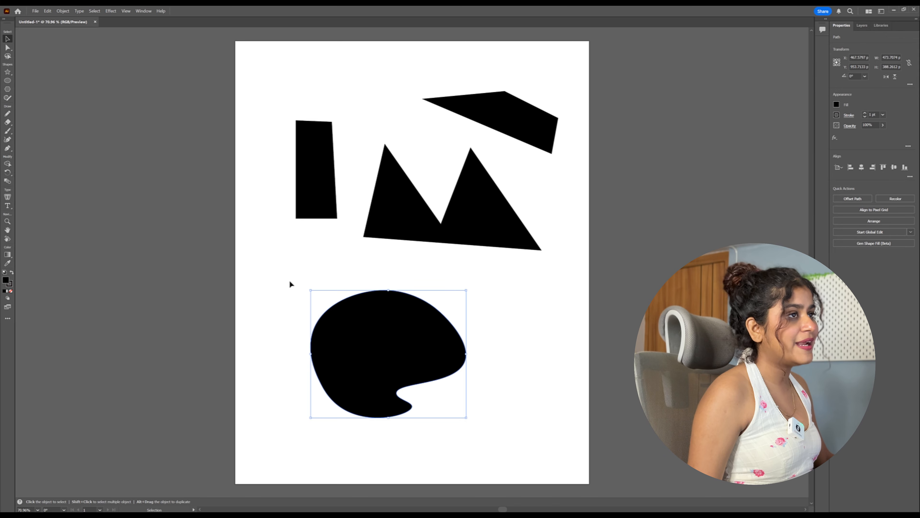
Delete the curved blob and draw a closed curved teardrop shape about 494 × 386 px in its place with the Pen tool.
key("Delete")
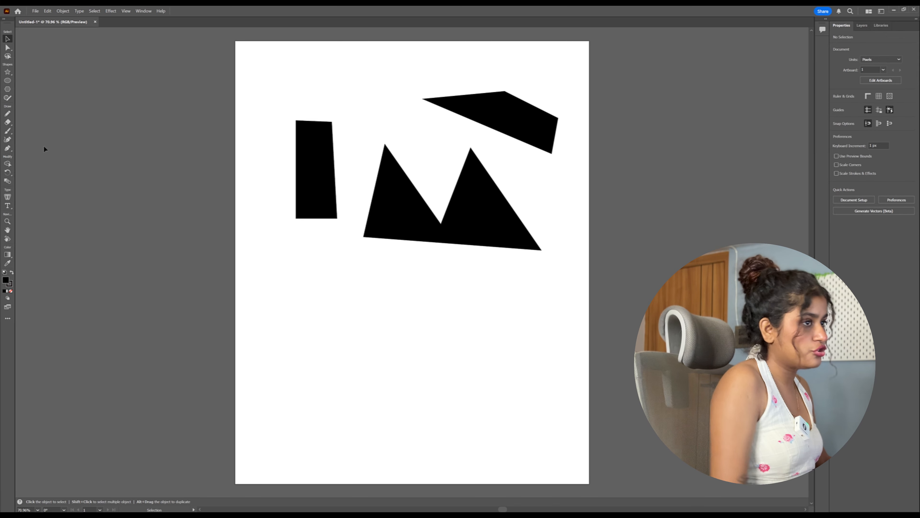
left_click(8, 150)
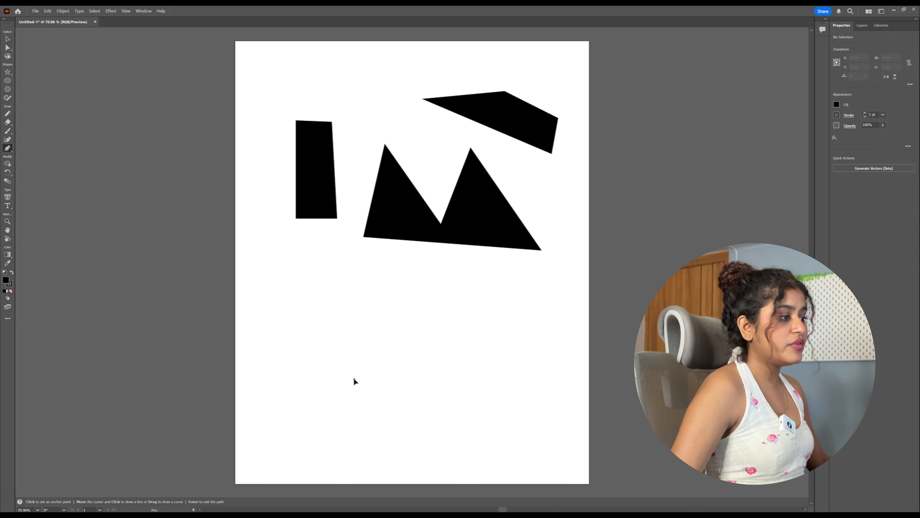
left_click(355, 379)
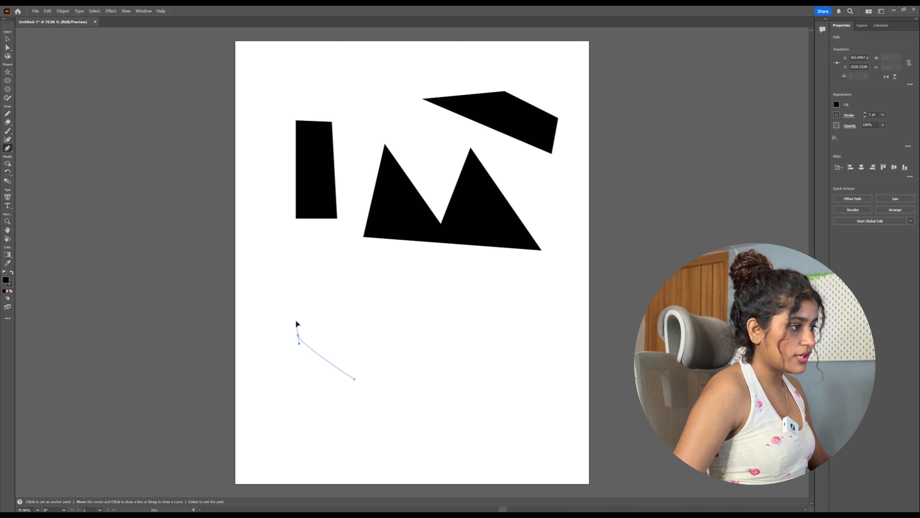
left_click_drag(299, 282, 300, 281)
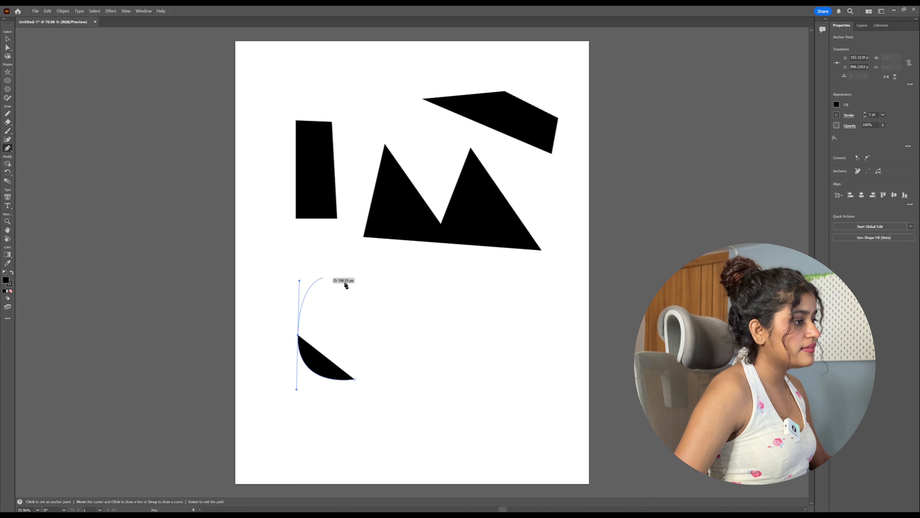
left_click_drag(405, 304, 426, 335)
left_click_drag(454, 392, 484, 425)
left_click_drag(354, 379, 314, 427)
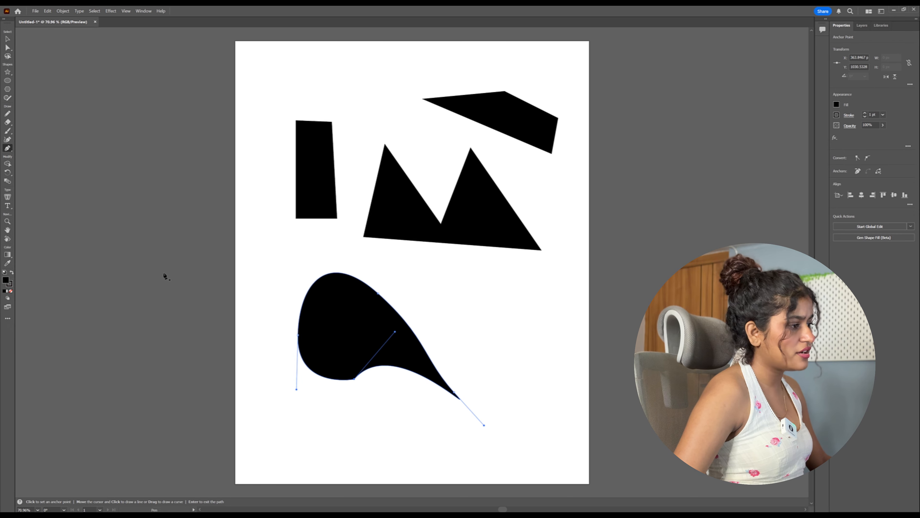
Move the narrow upright shape off the artboard and reposition the double-peak and teardrop shapes on it.
left_click(8, 39)
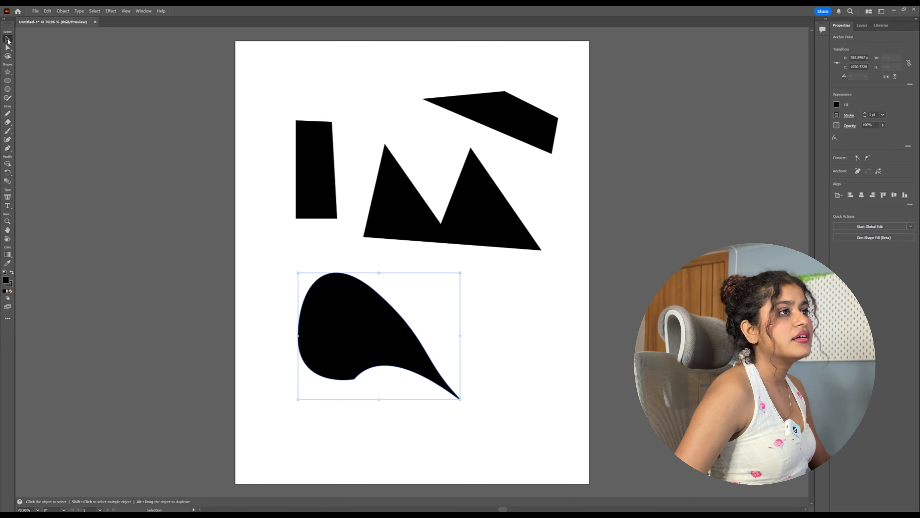
left_click_drag(381, 348, 488, 376)
left_click_drag(418, 332, 95, 250)
left_click_drag(315, 189, 119, 166)
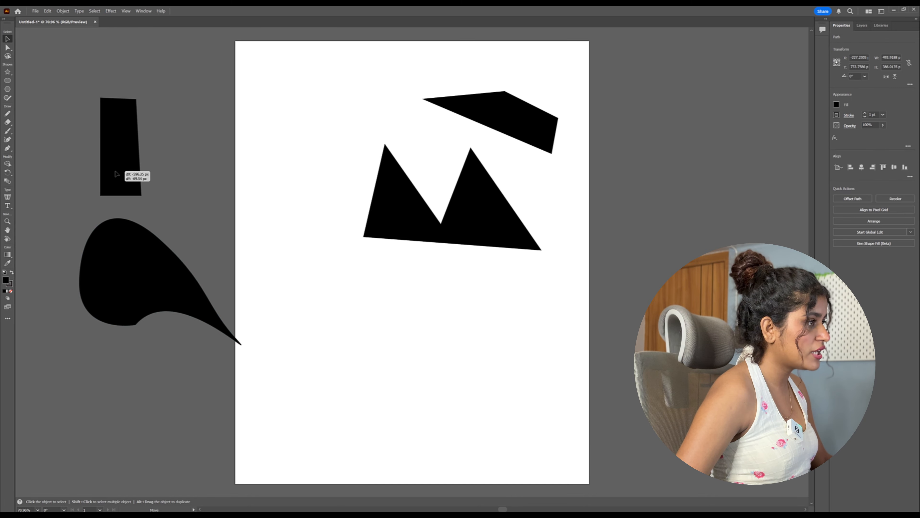
left_click_drag(378, 201, 290, 209)
left_click_drag(126, 258, 380, 359)
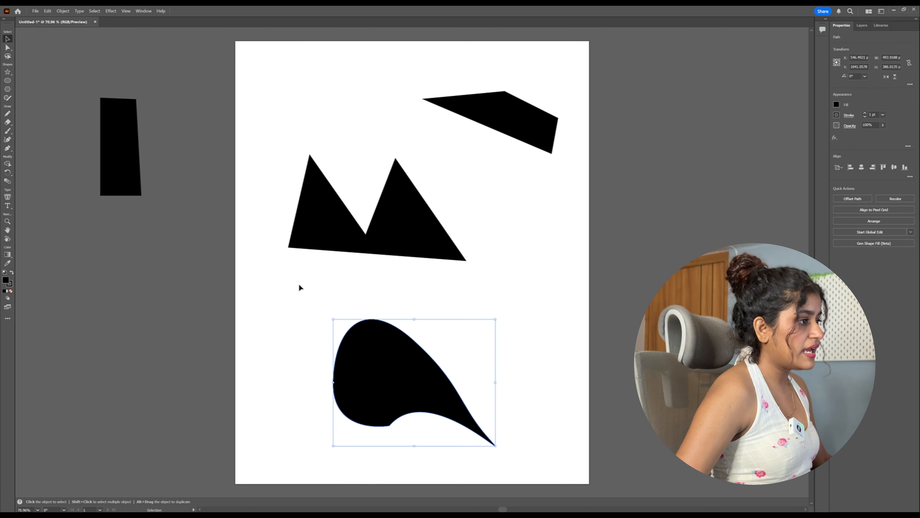
Reshape the teardrop with the Direct Selection tool by pulling the anchor point on its upper-right curve outward.
left_click(7, 48)
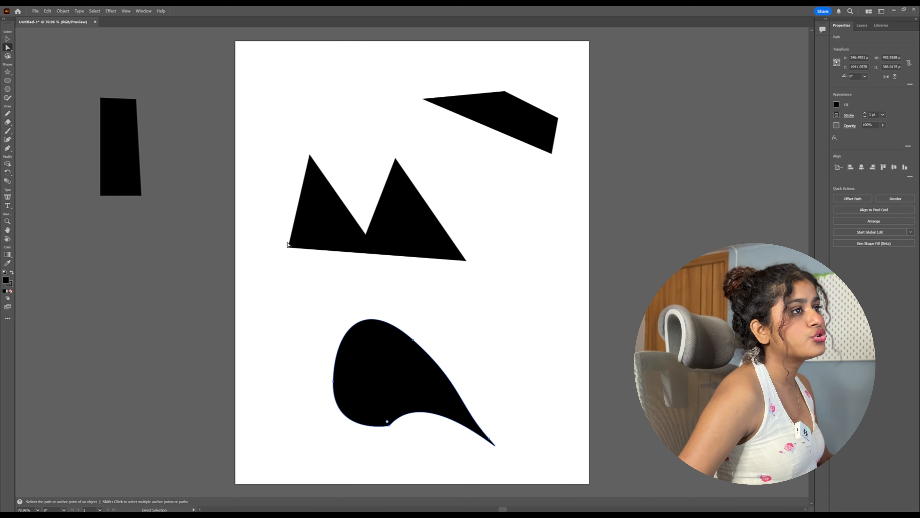
left_click(413, 340)
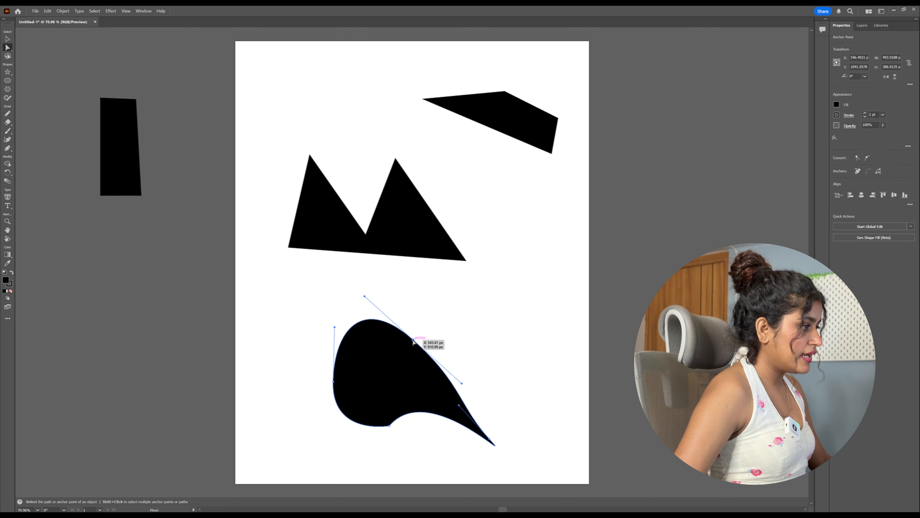
left_click_drag(414, 340, 509, 355)
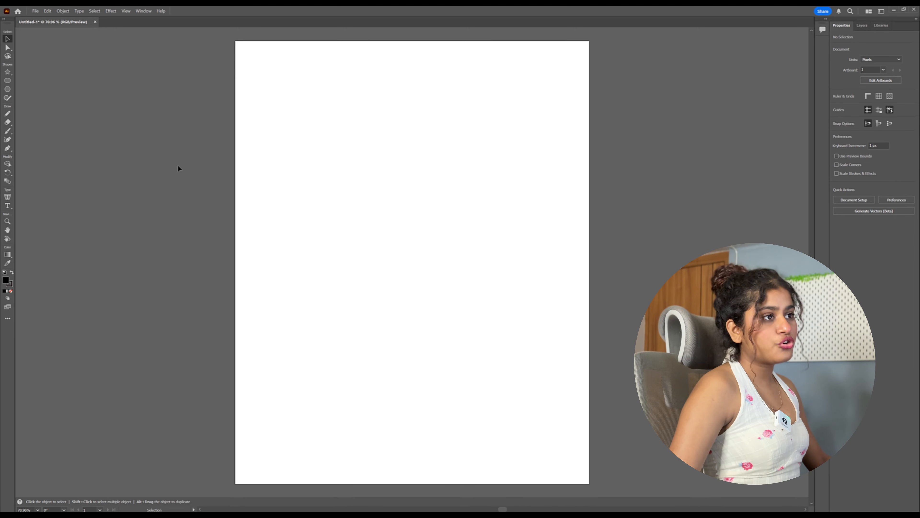
Place a line of placeholder text in the upper part of the artboard and scale it up to about 86 pt.
left_click(7, 206)
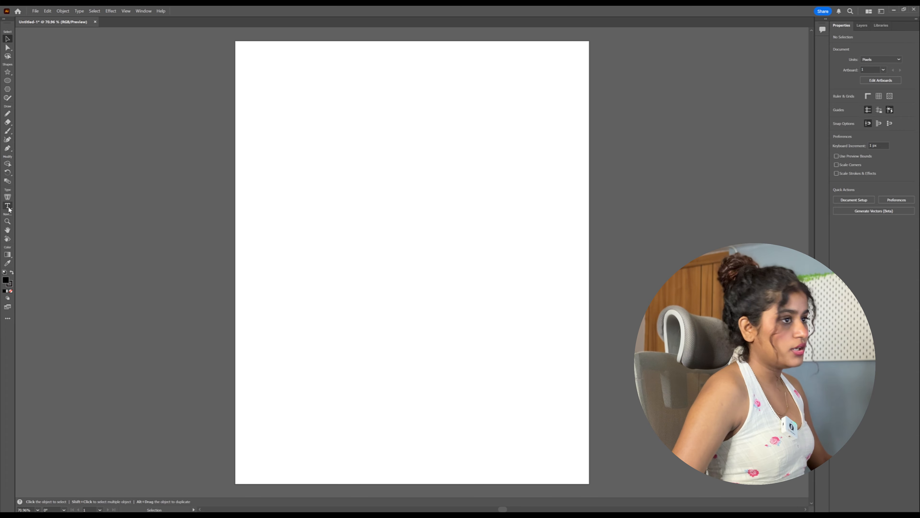
left_click(311, 173)
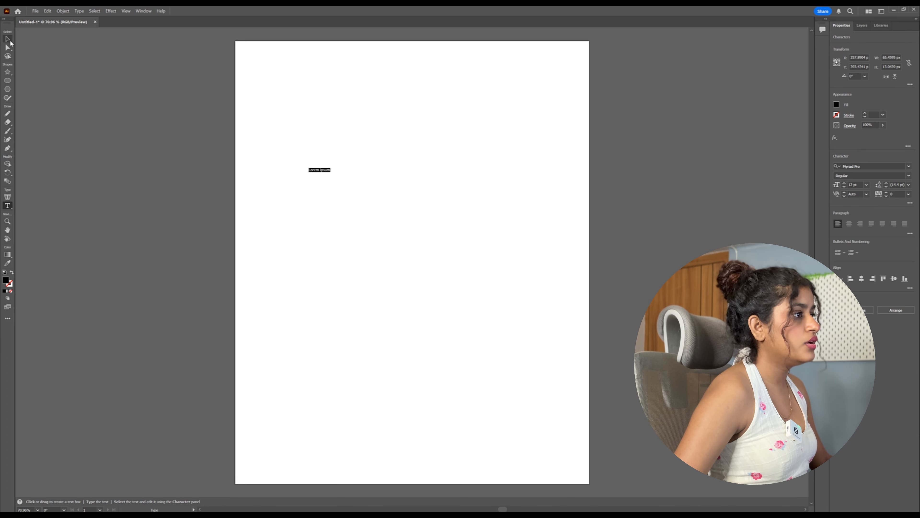
left_click(9, 40)
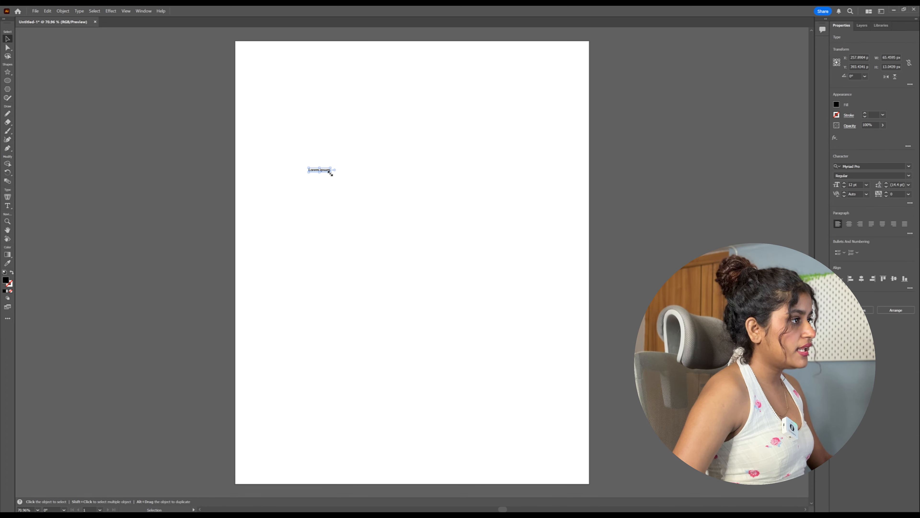
left_click_drag(331, 174, 466, 162)
Replace the placeholder text with the designer's first name.
double_click(451, 166)
key("ctrl+a")
key("BackSpace")
key("Caps_Lock")
type("S")
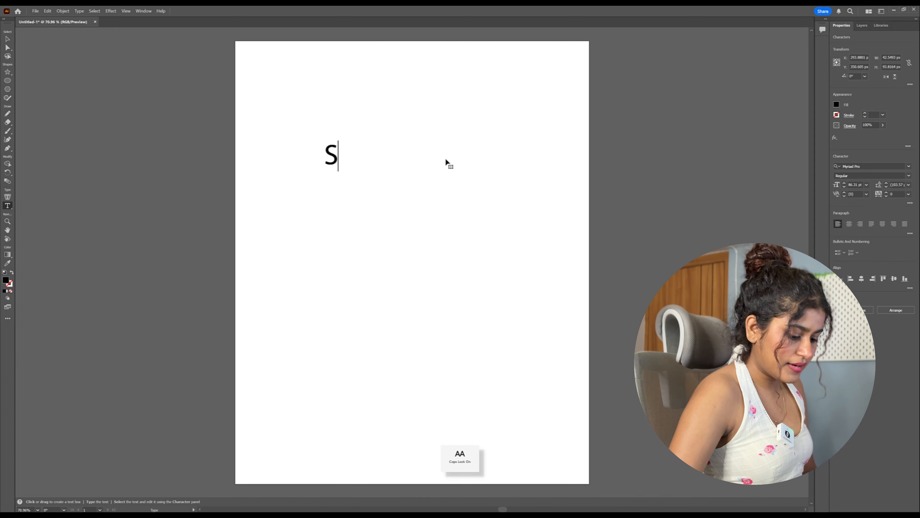
key("Caps_Lock")
type("hraddha")
key("Escape")
Reposition the name text and enlarge it to about 157 pt, and delete it from the artboard.
left_click_drag(385, 156, 412, 158)
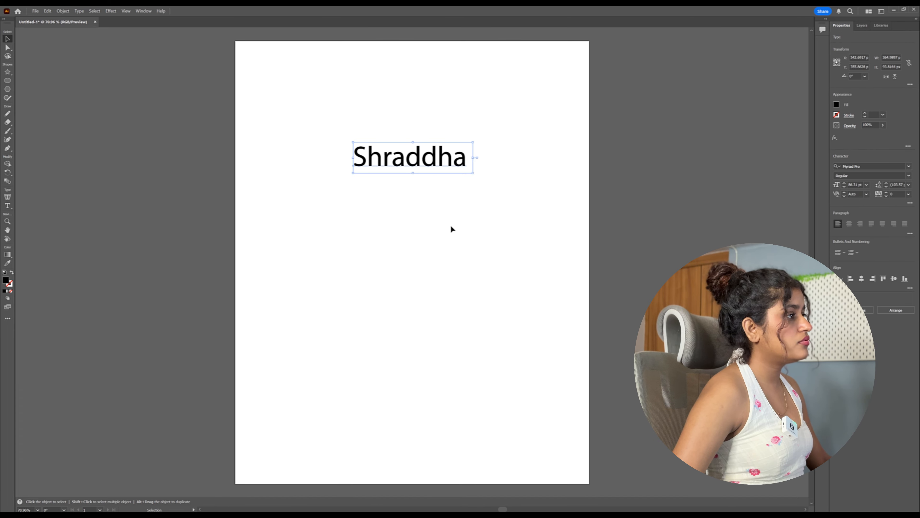
left_click_drag(474, 173, 572, 240)
left_click_drag(526, 183, 506, 162)
left_click(471, 218)
left_click(532, 229)
left_click_drag(357, 87, 498, 200)
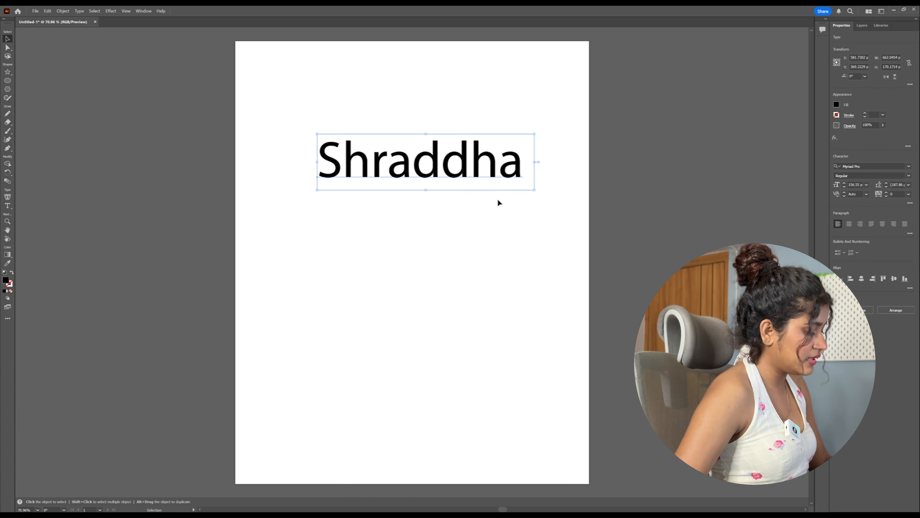
key("Delete")
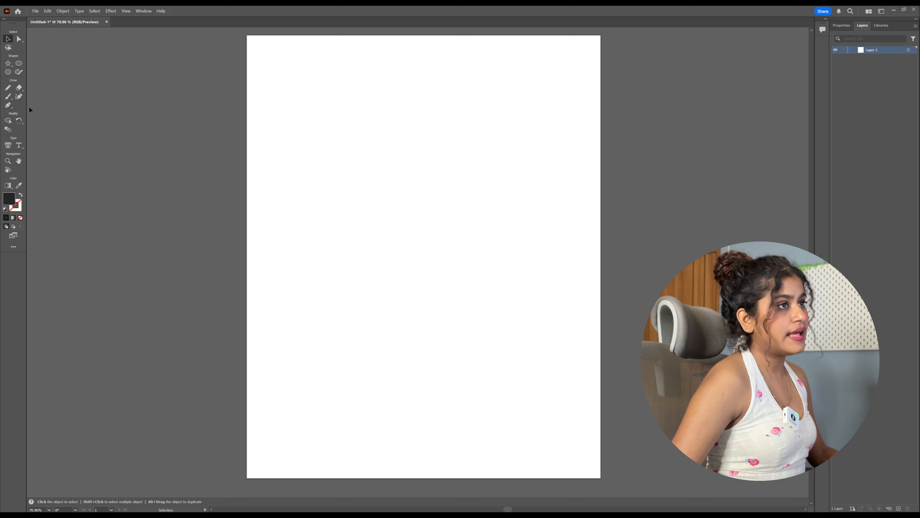
Collapse the tools to a single column and draw a rectangle covering the whole artboard.
left_click(3, 20)
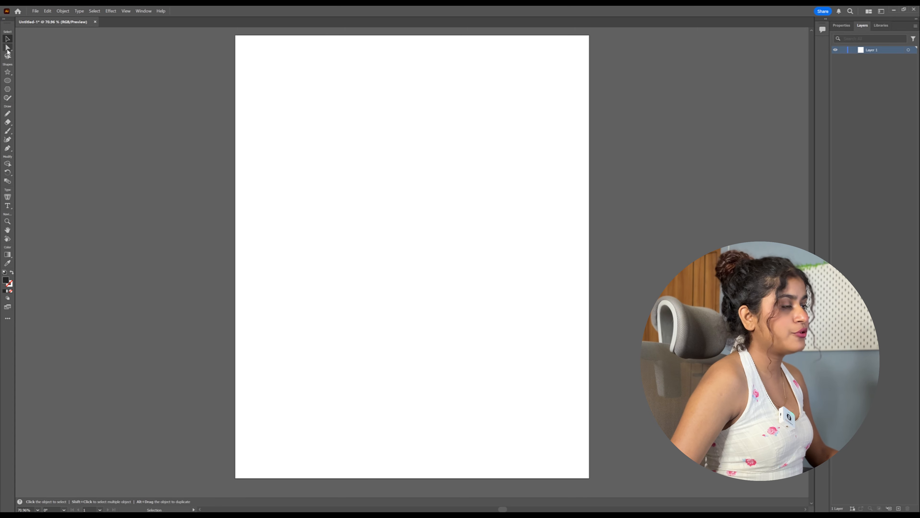
left_click_drag(7, 71, 18, 72)
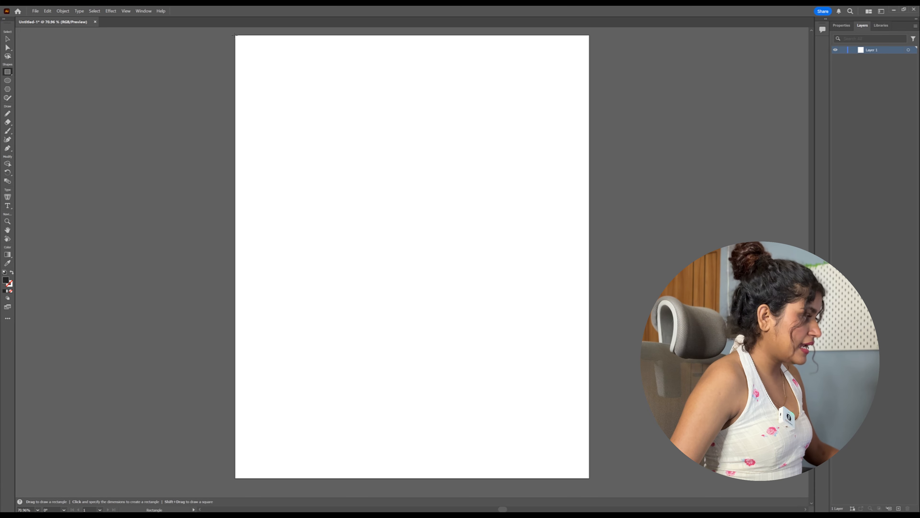
mouse_move(234, 35)
left_mouse_down()
mouse_move(349, 144)
mouse_move(590, 480)
left_mouse_up()
Fill the background rectangle with a very pale cream color and lock it.
double_click(5, 281)
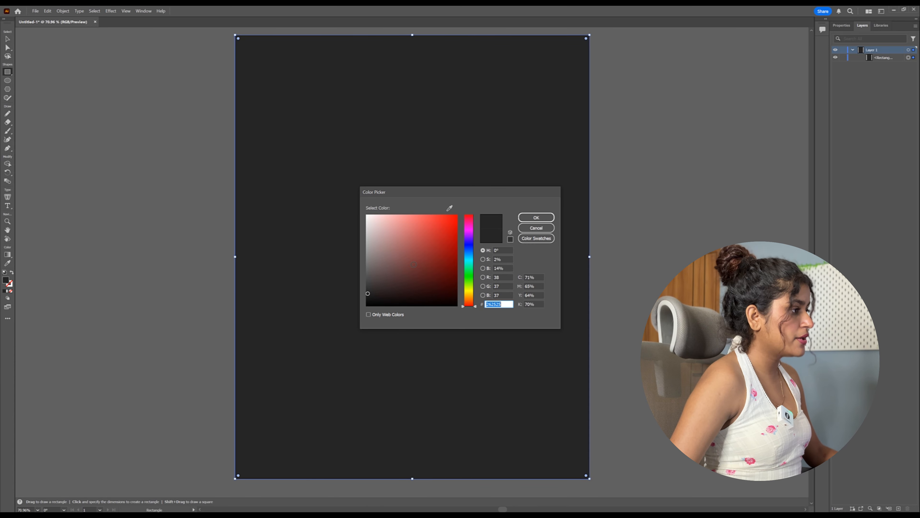
left_click_drag(473, 297, 473, 301)
left_click_drag(402, 216, 381, 214)
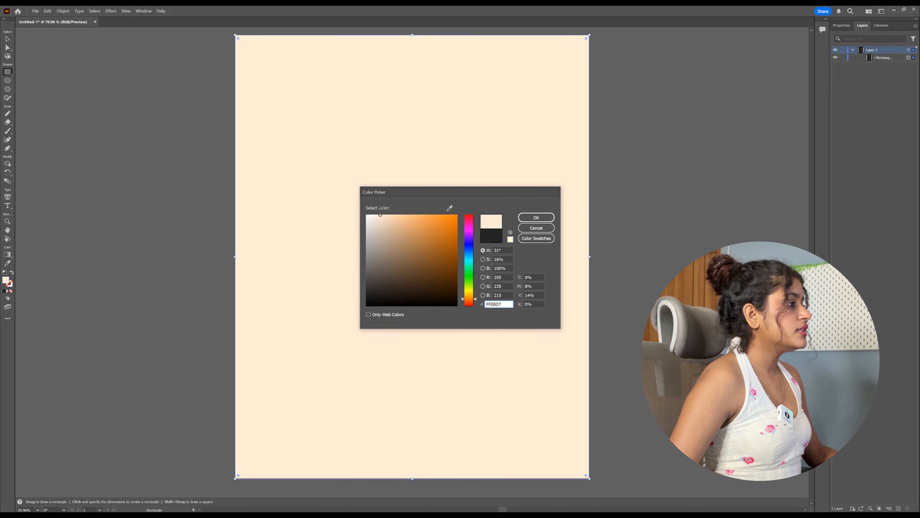
left_click(551, 218)
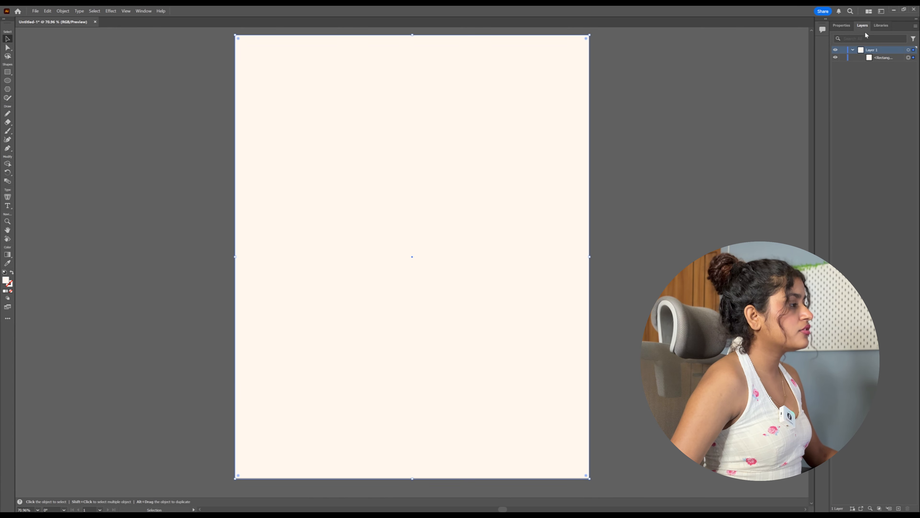
mouse_move(508, 171)
left_mouse_down()
mouse_move(488, 167)
mouse_move(473, 185)
mouse_move(507, 171)
left_mouse_up()
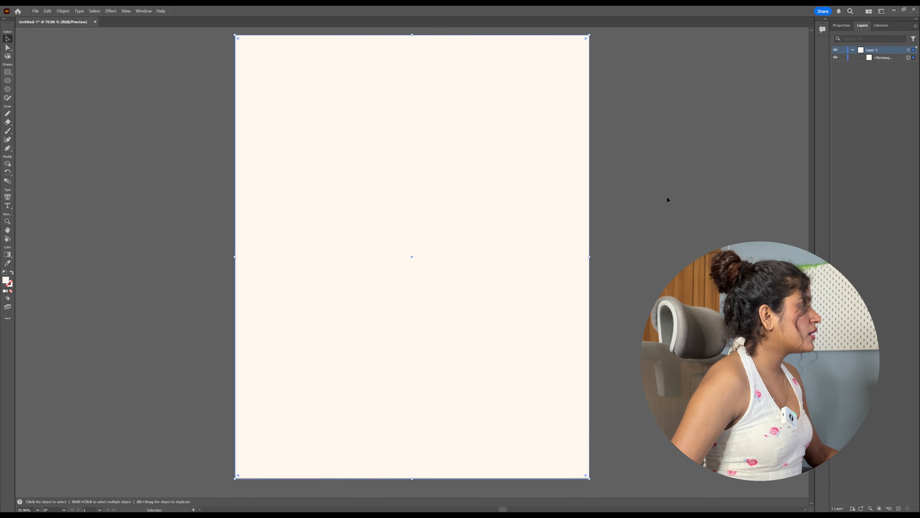
left_click(843, 58)
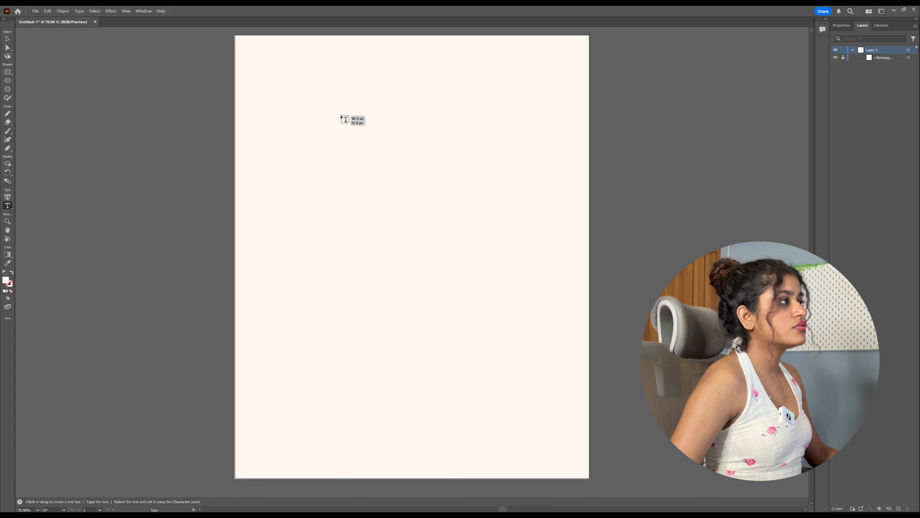
Place a line of placeholder text on the background and scale it down to about 69 pt near the artboard's upper middle.
left_click(342, 118)
left_click(8, 39)
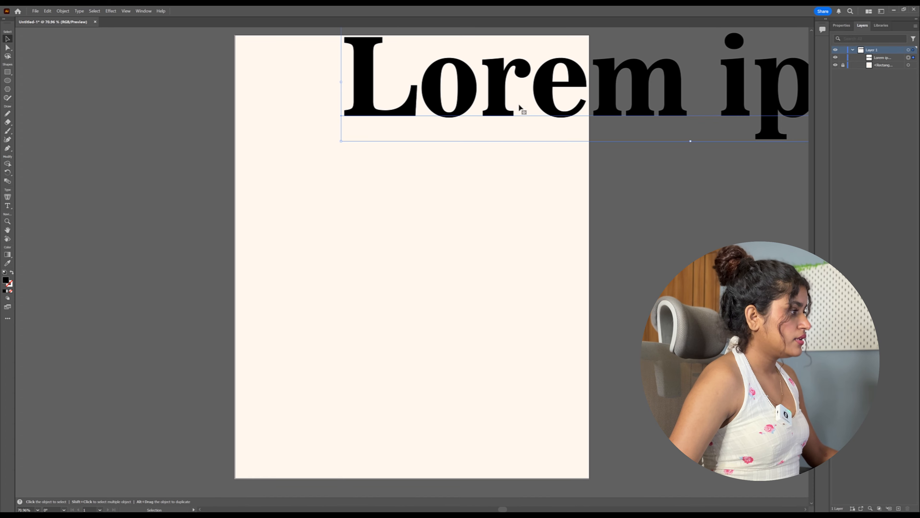
left_click_drag(521, 107, 397, 223)
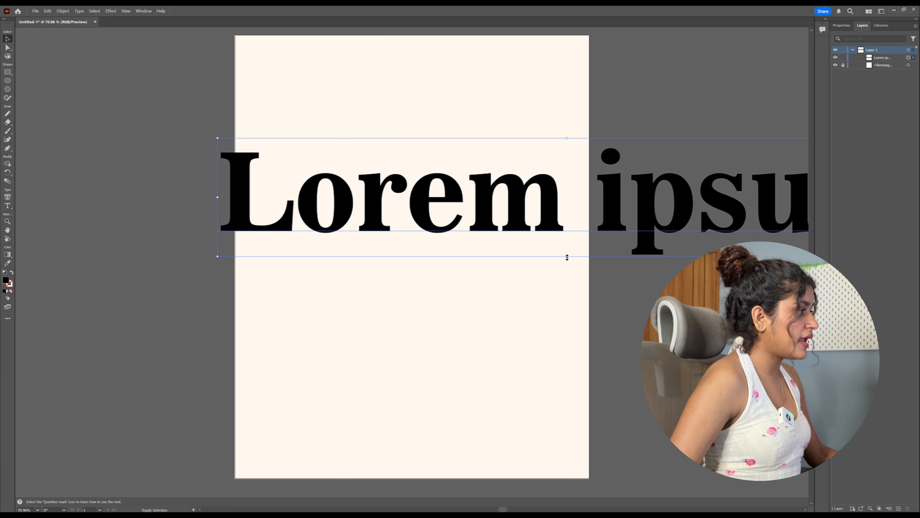
left_click_drag(567, 257, 418, 138)
Set the placeholder text's font size to 48 pt.
double_click(421, 138)
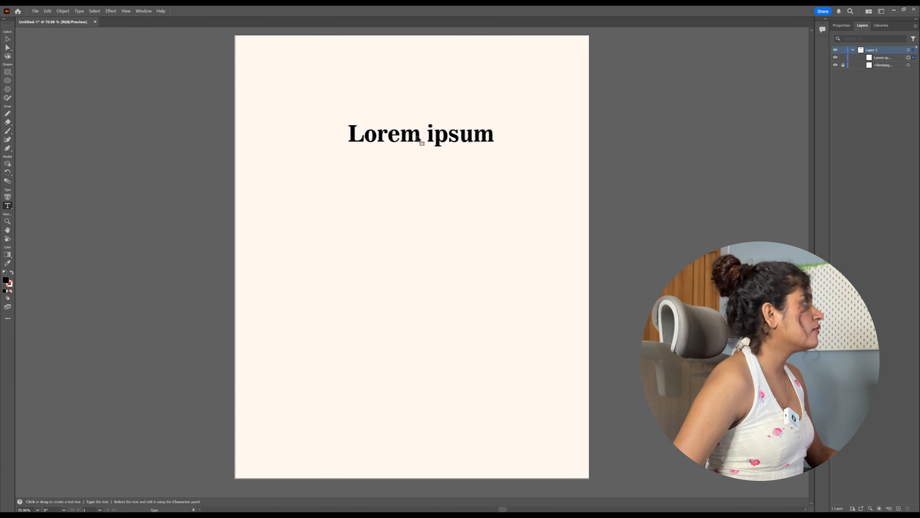
key("Escape")
left_click(841, 25)
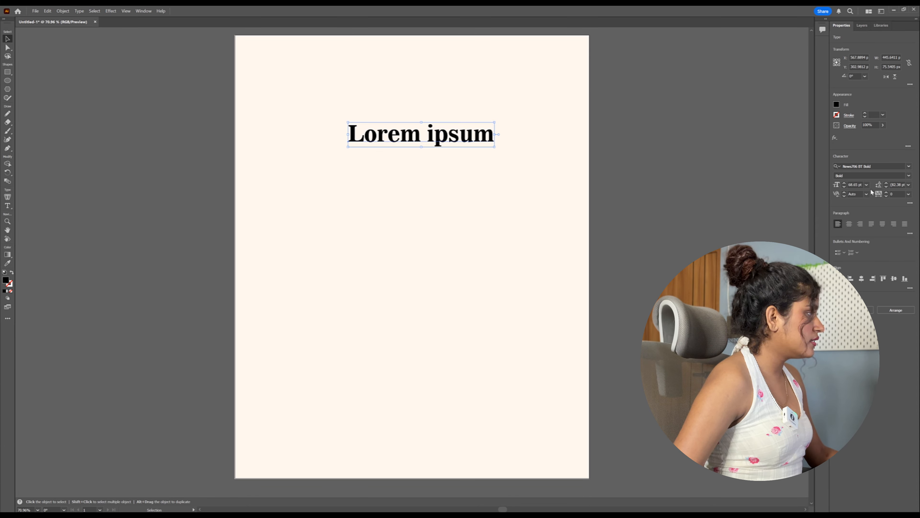
left_click(867, 184)
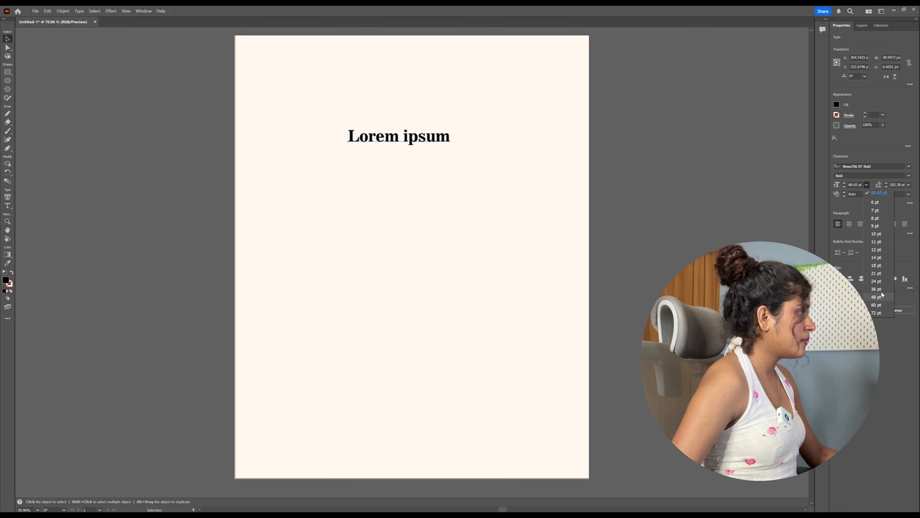
left_click(878, 296)
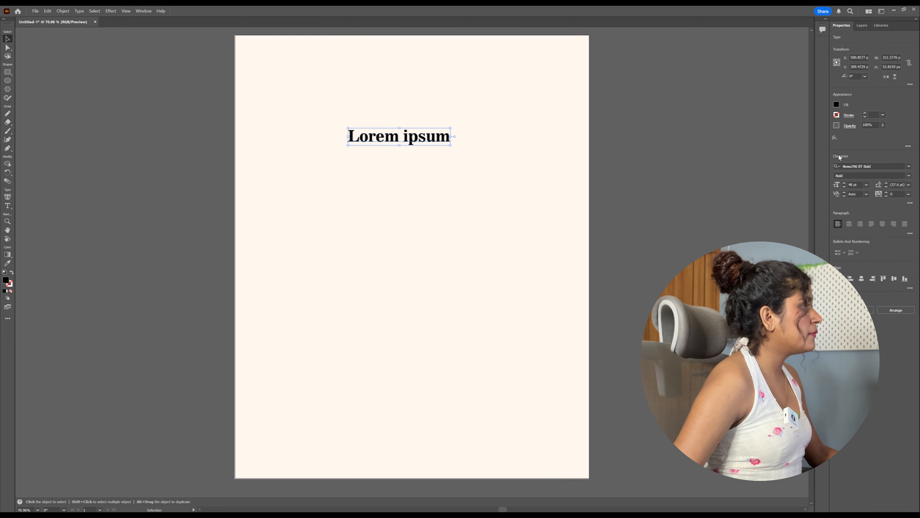
Float the Properties panel beside the artboard and enlarge the placeholder text to about 74 pt.
left_click_drag(841, 26, 657, 64)
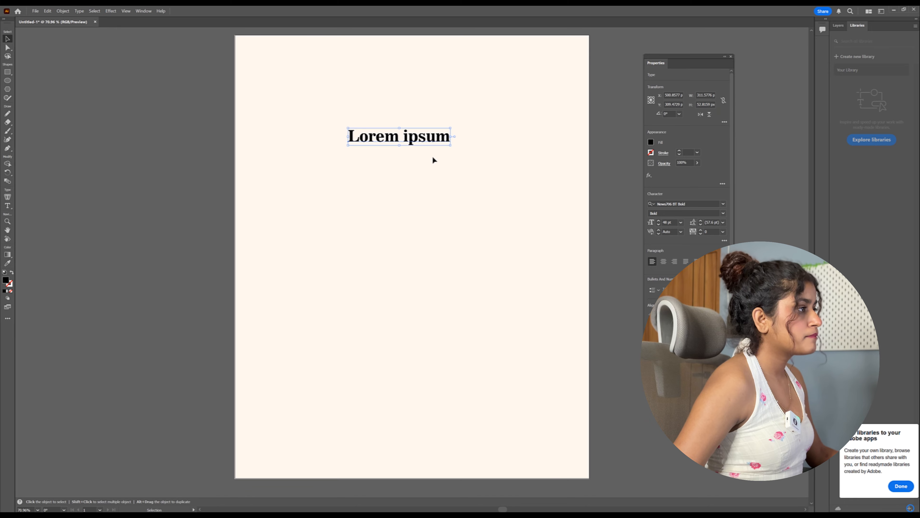
left_click_drag(415, 139, 514, 181)
Replace the placeholder text with the uppercase headline "DO IT FOR YOUR SELF", broken into four lines as DO IT, FOR, YOUR and SELF.
double_click(498, 145)
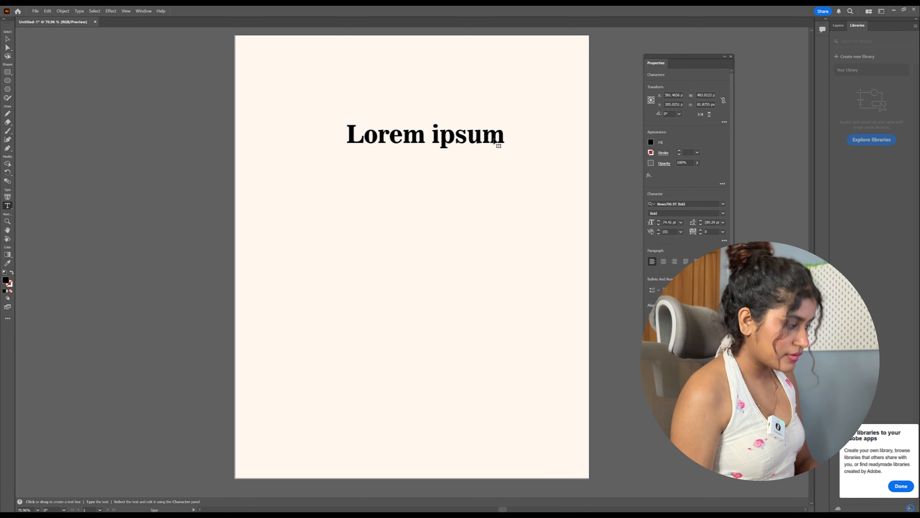
key("ctrl+a")
key("BackSpace")
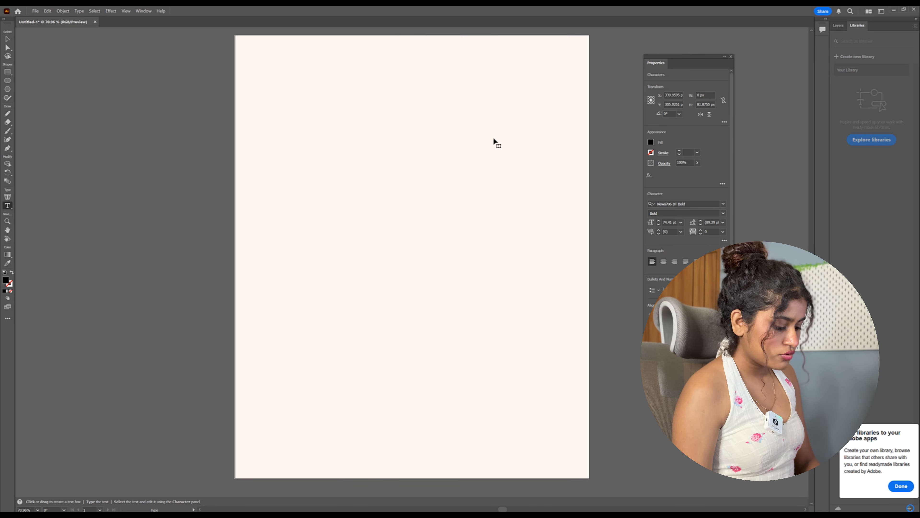
key("Caps_Lock")
type("DO I")
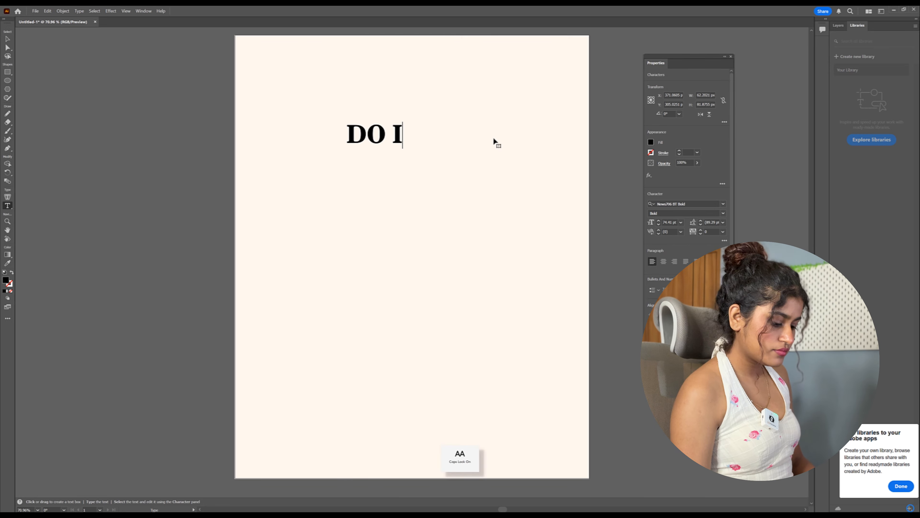
type("T")
key("Return")
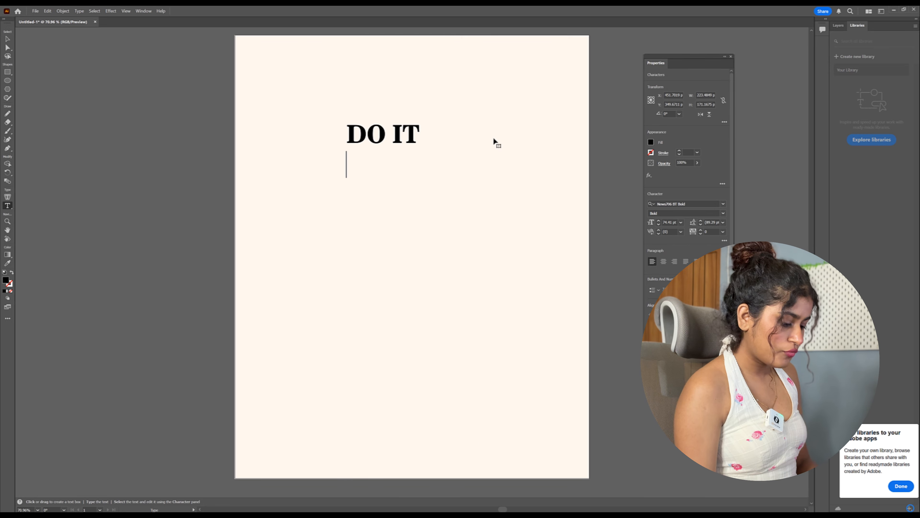
type("FOR")
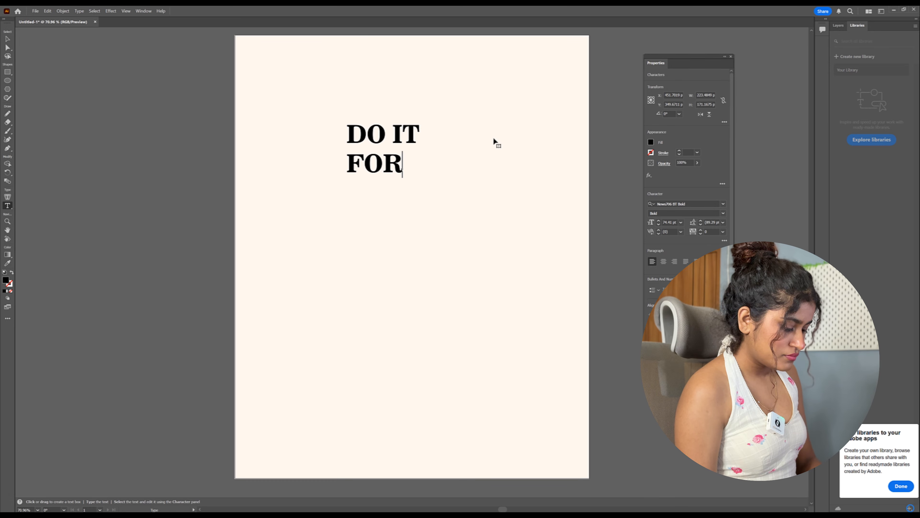
key("Return")
type("YOU")
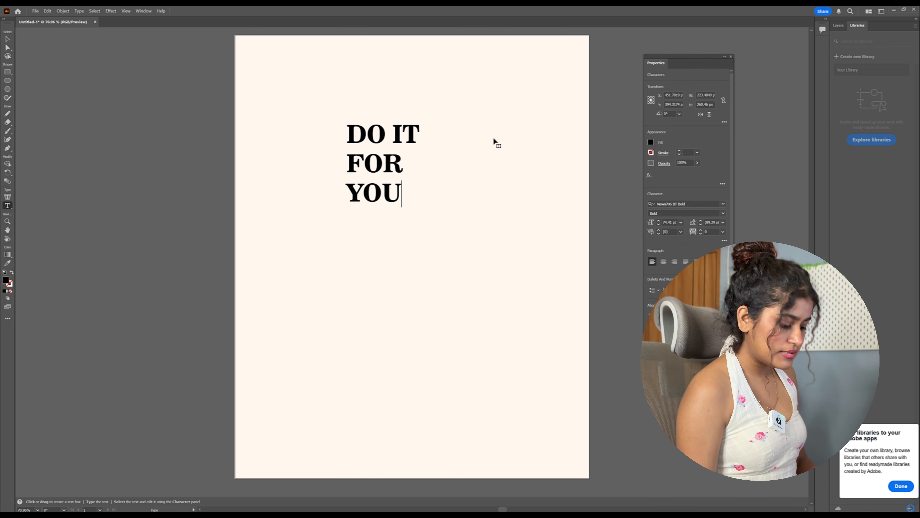
type("R")
key("Return")
type("SEL")
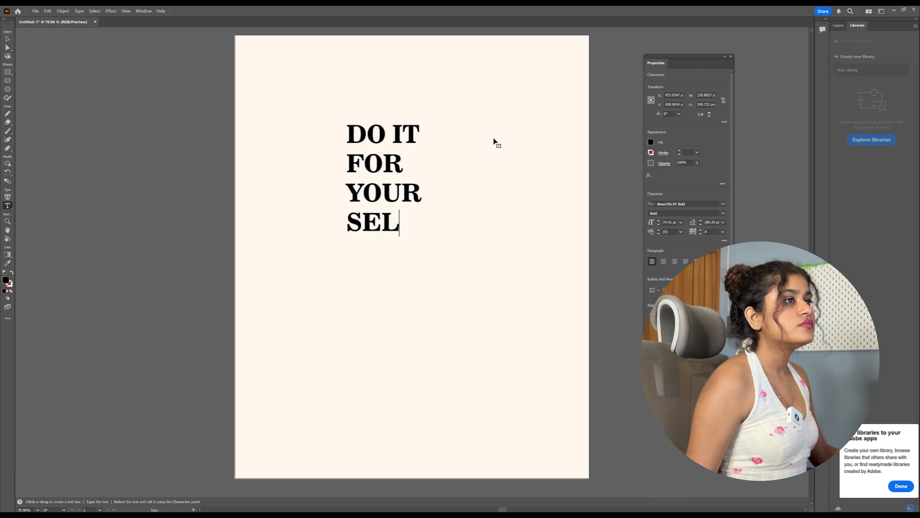
type("F")
key("Escape")
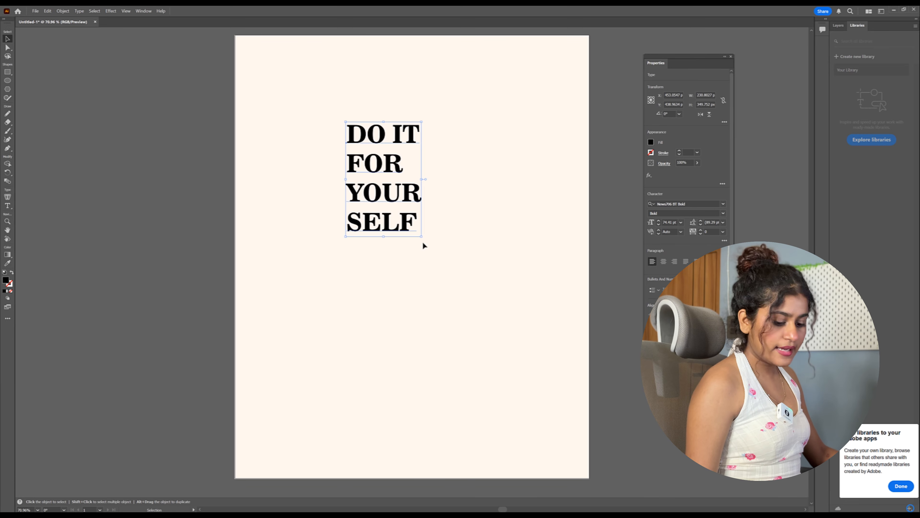
Scale the four-line headline up to about 227 pt and position it so it fills most of the artboard.
left_click_drag(421, 238, 551, 431)
left_click_drag(498, 289, 477, 262)
left_click_drag(511, 391, 552, 451)
left_click_drag(506, 338, 493, 313)
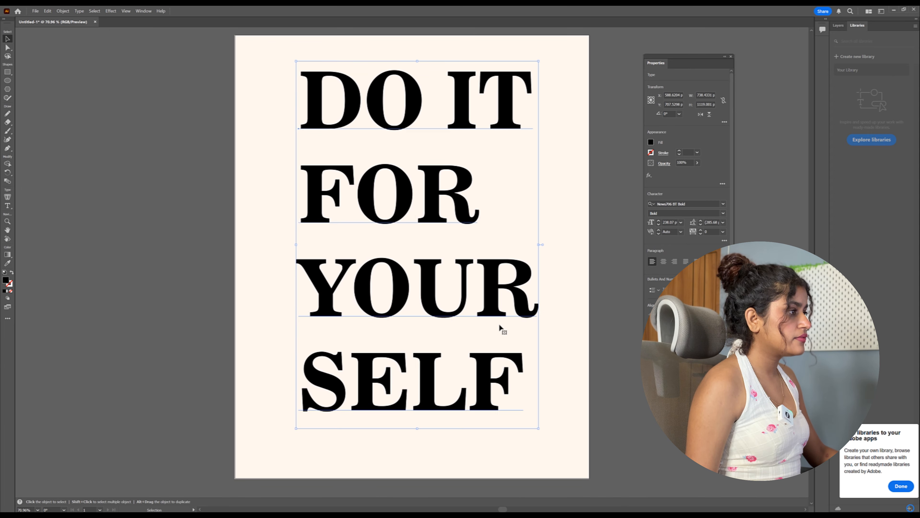
left_click_drag(538, 430, 501, 371)
left_click_drag(467, 268, 469, 279)
left_click_drag(513, 390, 540, 430)
left_click_drag(498, 313, 513, 313)
Change the headline's font to Coolvetica Heavy and shift the text block closer to the artboard's centre.
double_click(478, 308)
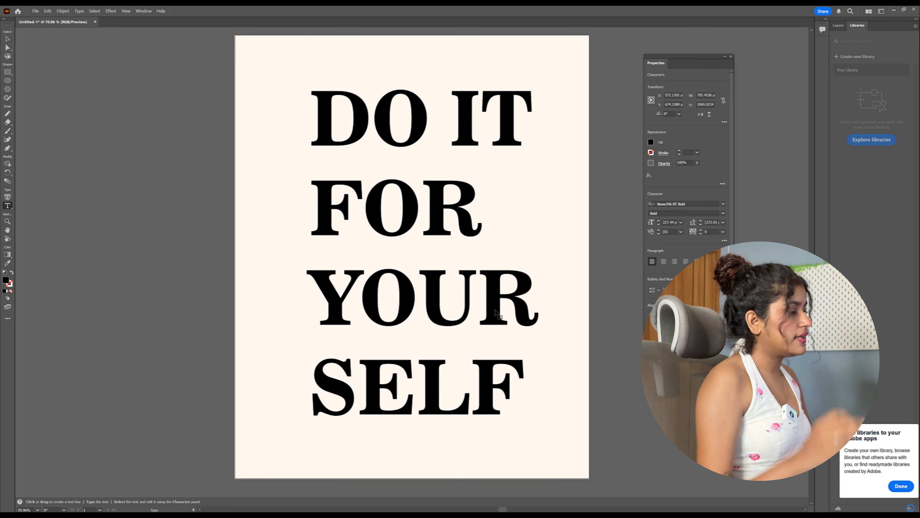
double_click(479, 308)
key("Escape")
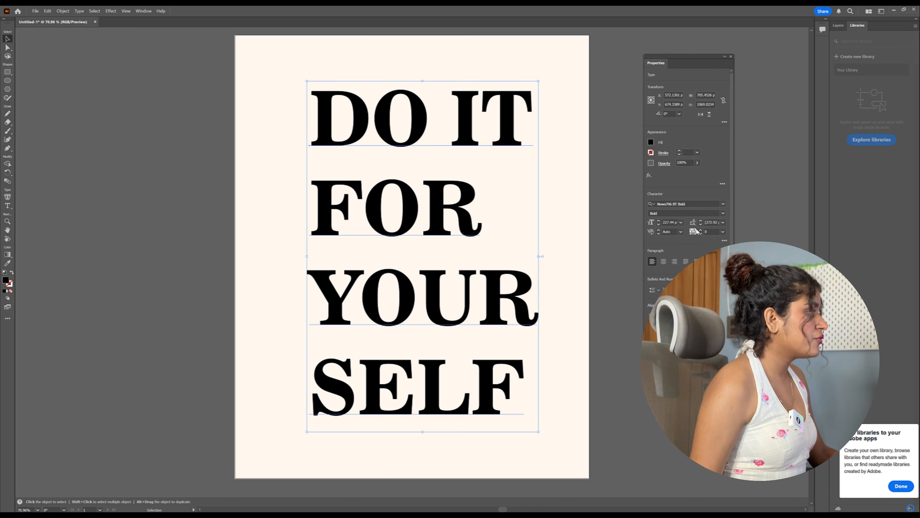
left_click(723, 205)
left_click(723, 205)
left_click(722, 205)
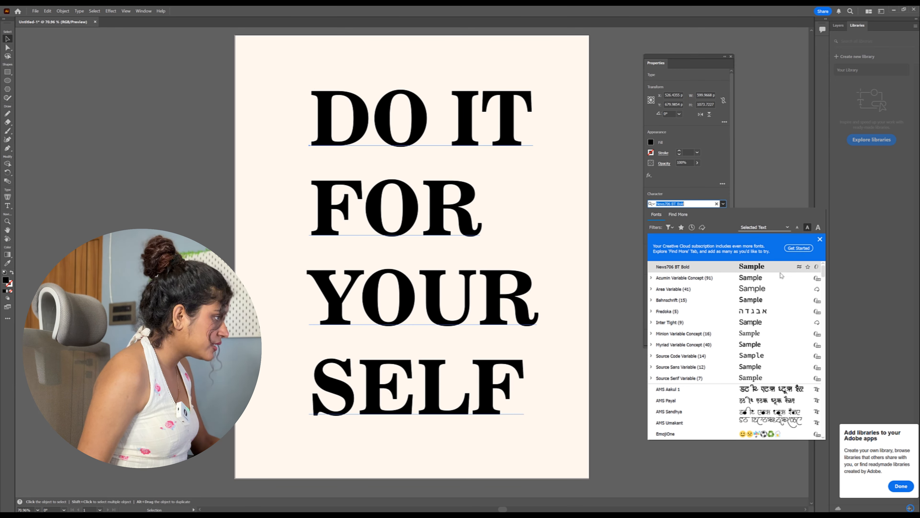
scroll(779, 355, "down", 3)
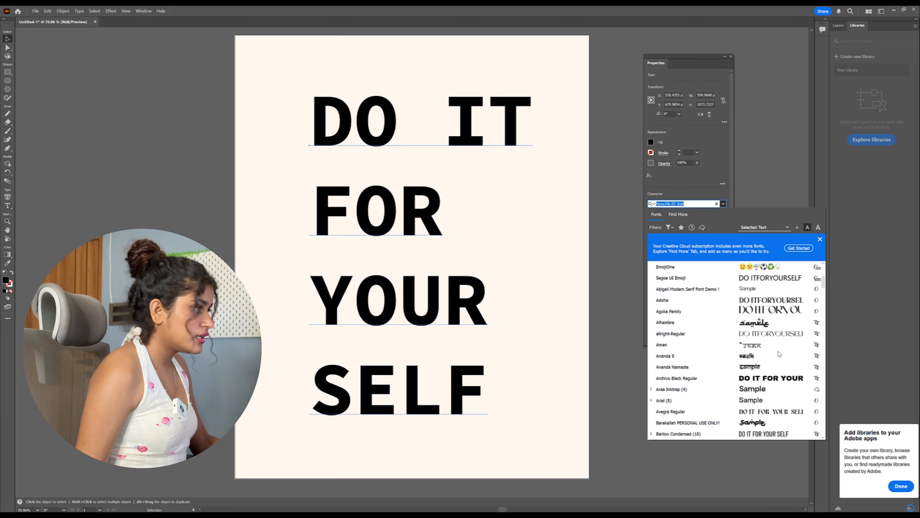
left_click(779, 354)
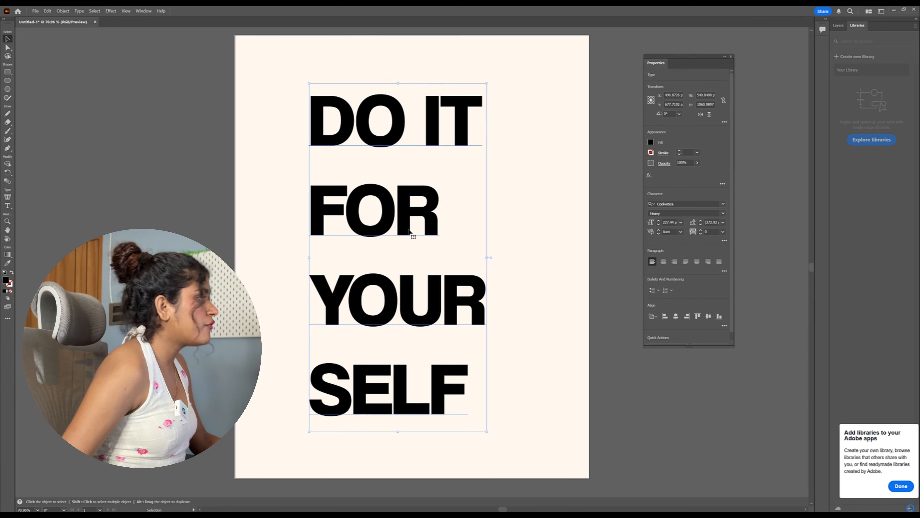
left_click_drag(391, 220, 397, 224)
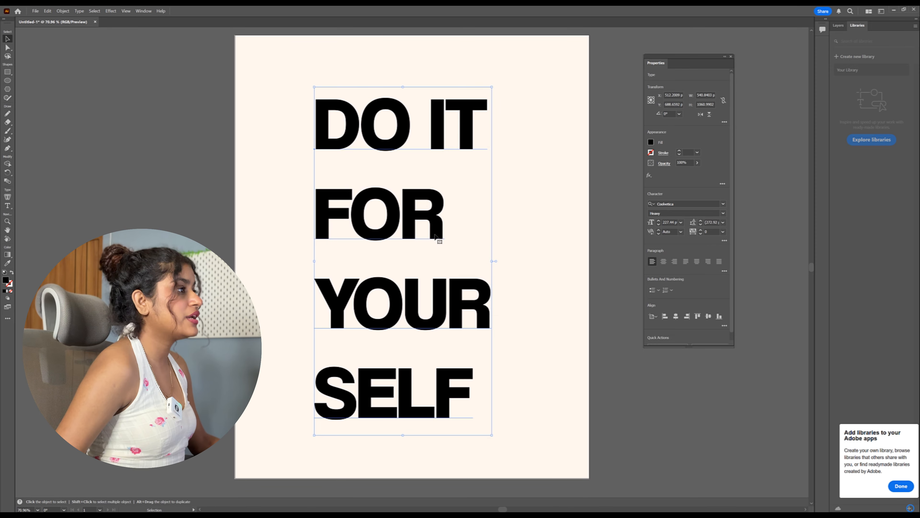
left_click_drag(423, 234, 441, 222)
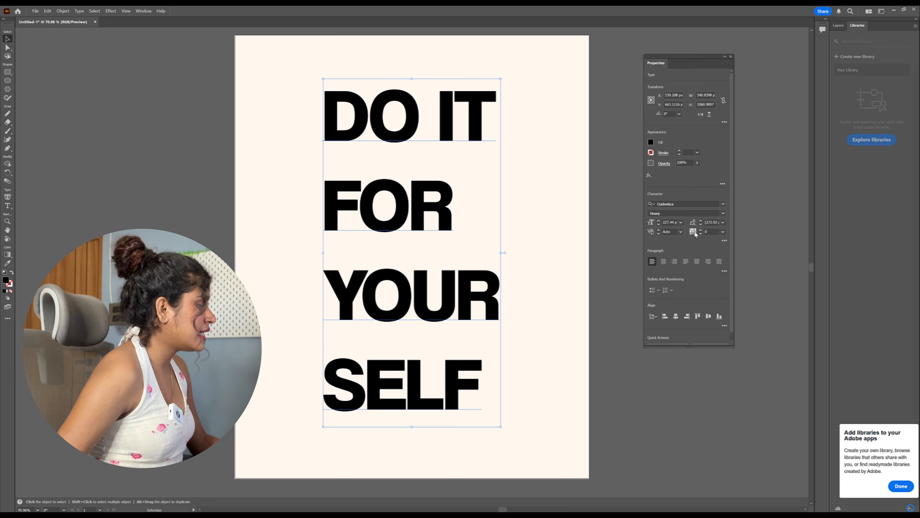
Set the headline's tracking to 50.
left_click(723, 233)
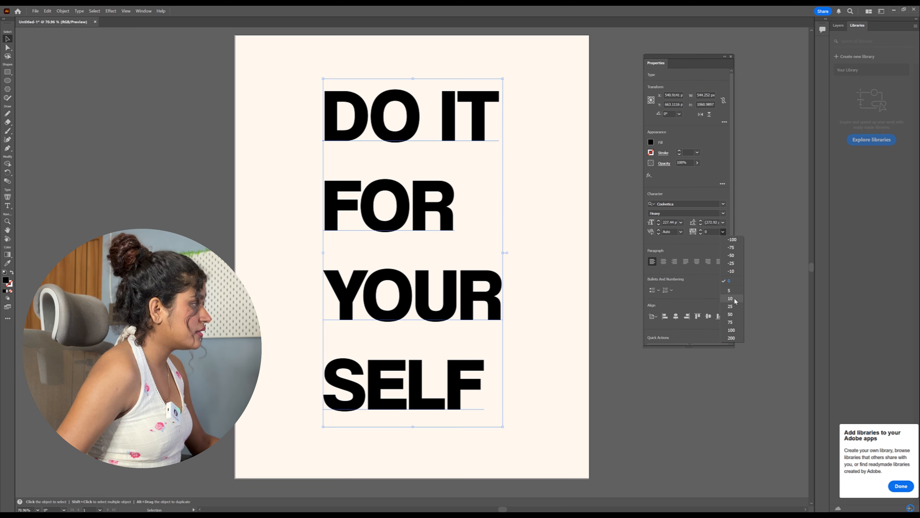
left_click(733, 315)
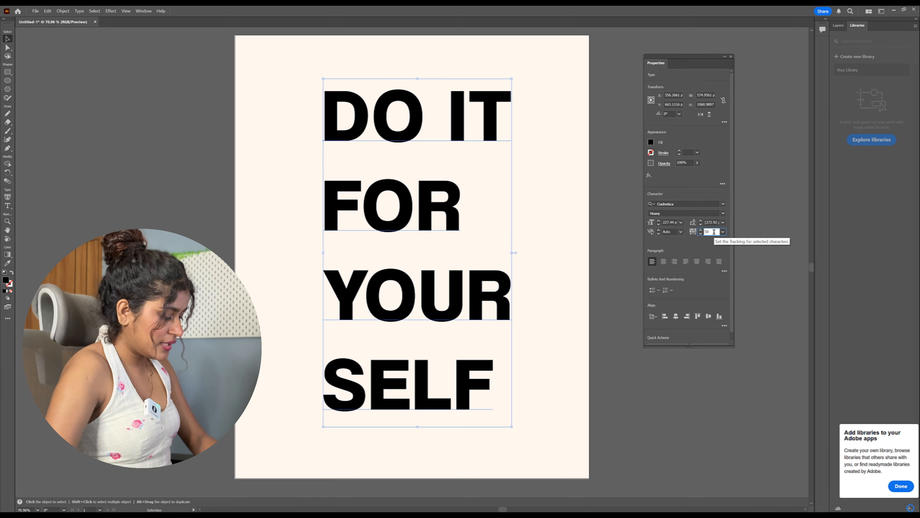
key("Return")
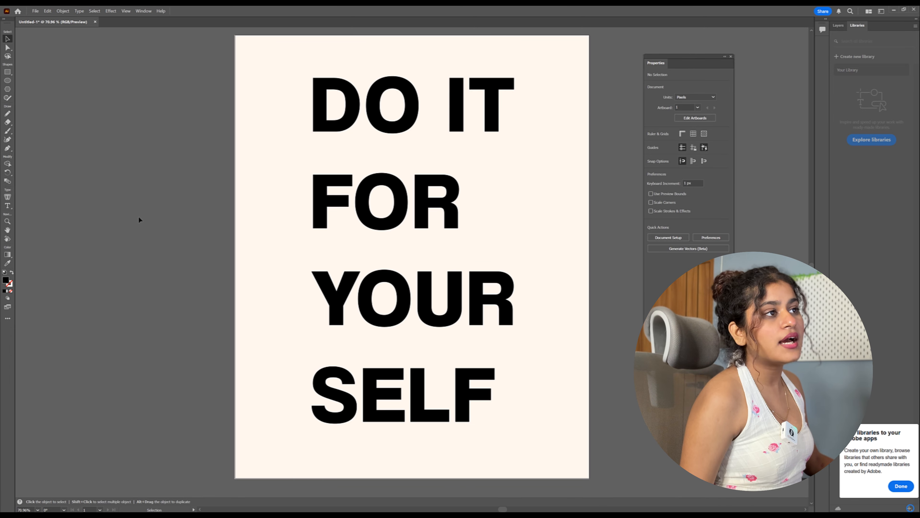
Draw a rectangle about 218 × 70 px over the upper edge of YOUR and fill it with red.
left_click(6, 73)
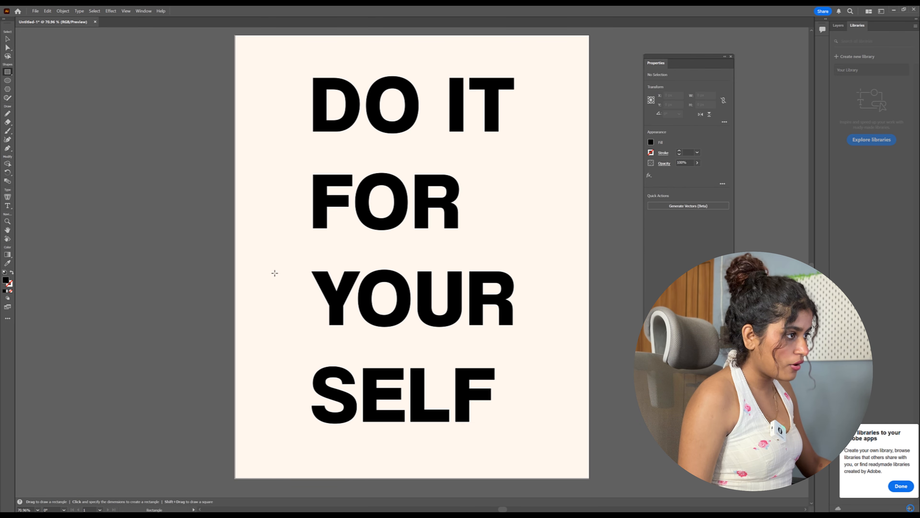
left_click_drag(324, 256, 396, 279)
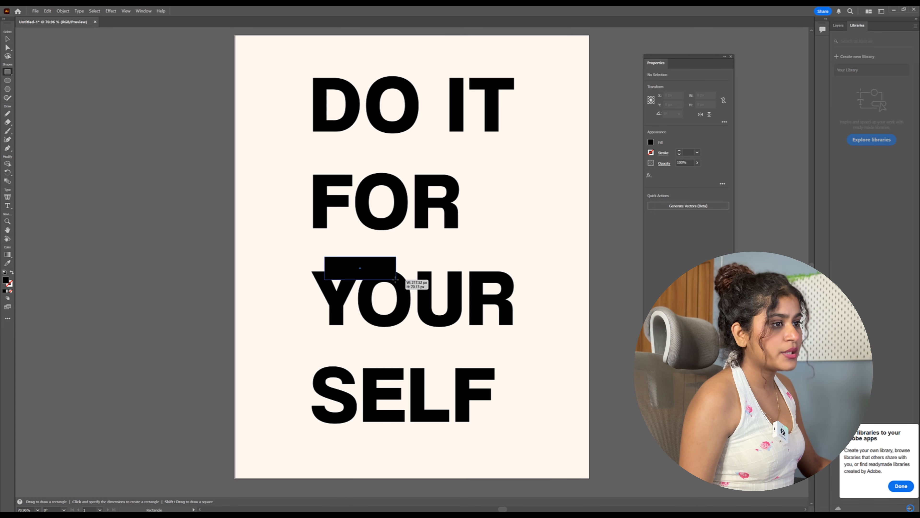
double_click(6, 280)
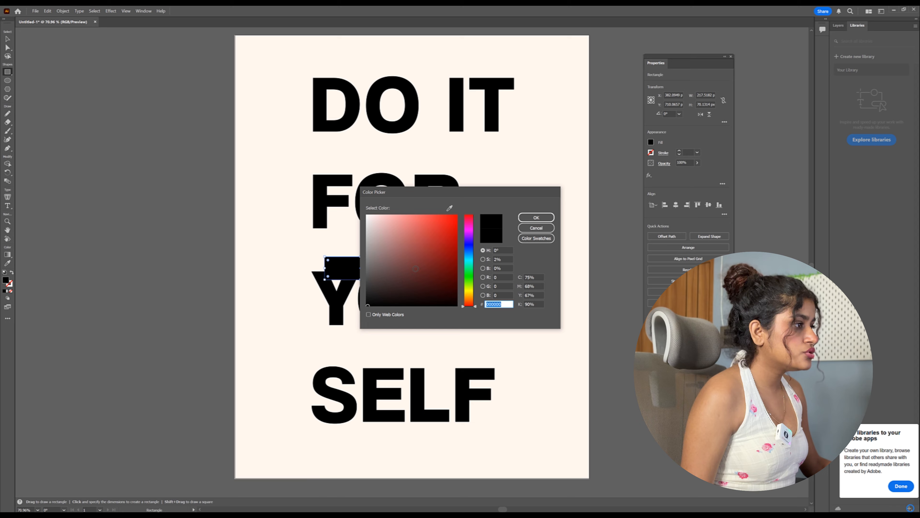
mouse_move(441, 252)
left_mouse_down()
mouse_move(435, 240)
mouse_move(455, 249)
left_mouse_up()
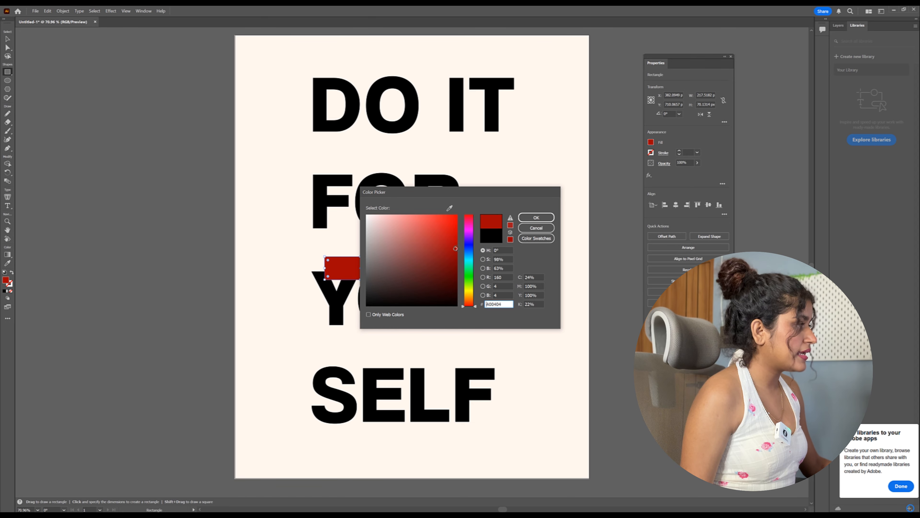
left_click(536, 217)
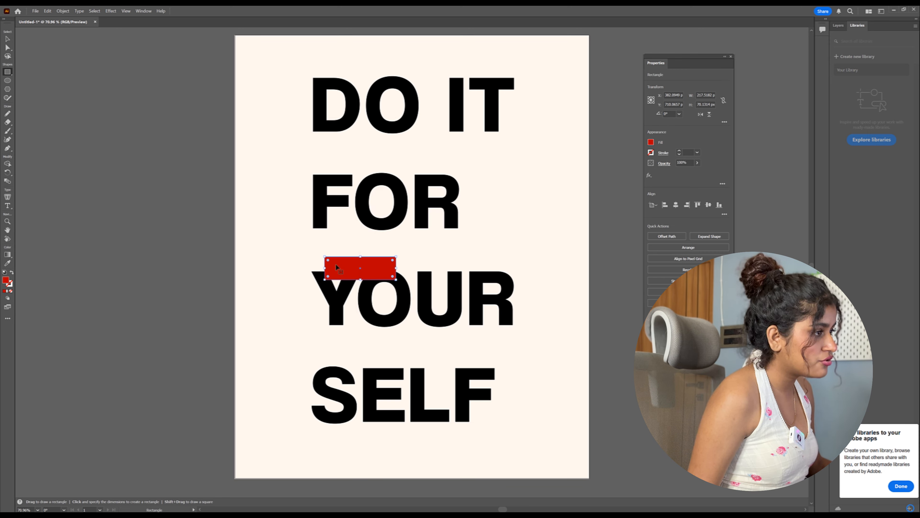
Round all corners of the red rectangle slightly and deselect it.
left_click_drag(332, 262, 330, 264)
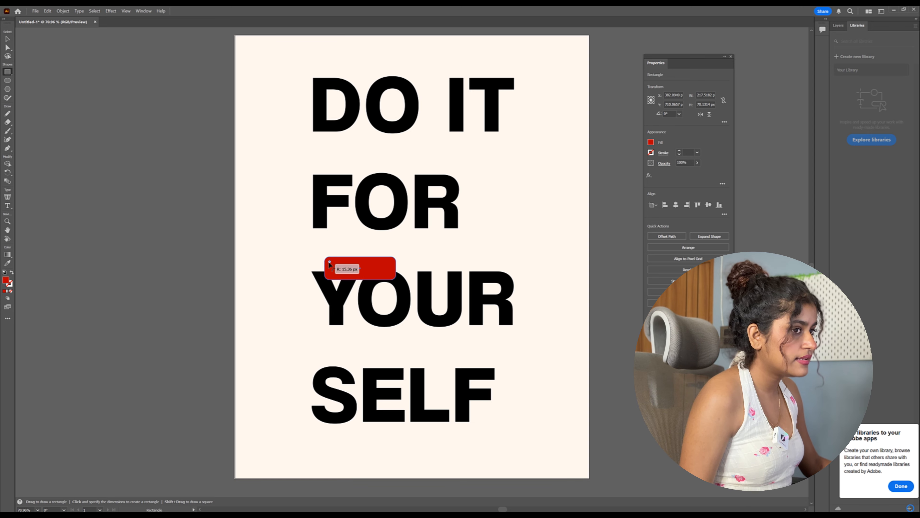
left_click_drag(329, 264, 331, 265)
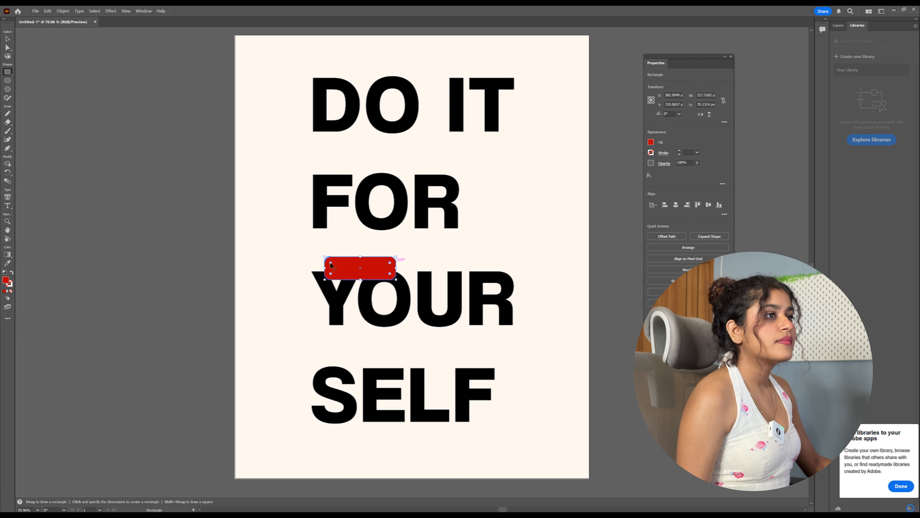
left_click(7, 39)
left_click(32, 194)
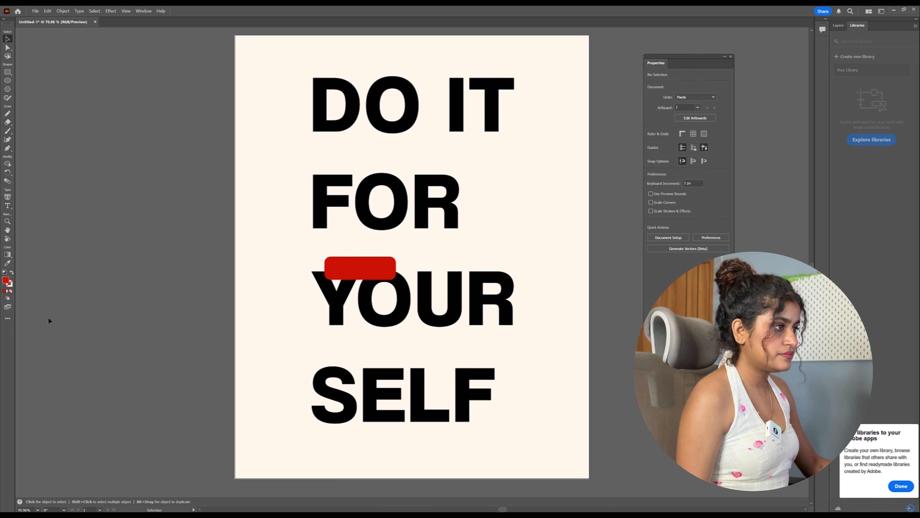
Add a lowercase text line reading "likes it" at 48 pt and place it on the red rounded rectangle.
left_click(8, 206)
left_click(274, 255)
key("Escape")
double_click(297, 252)
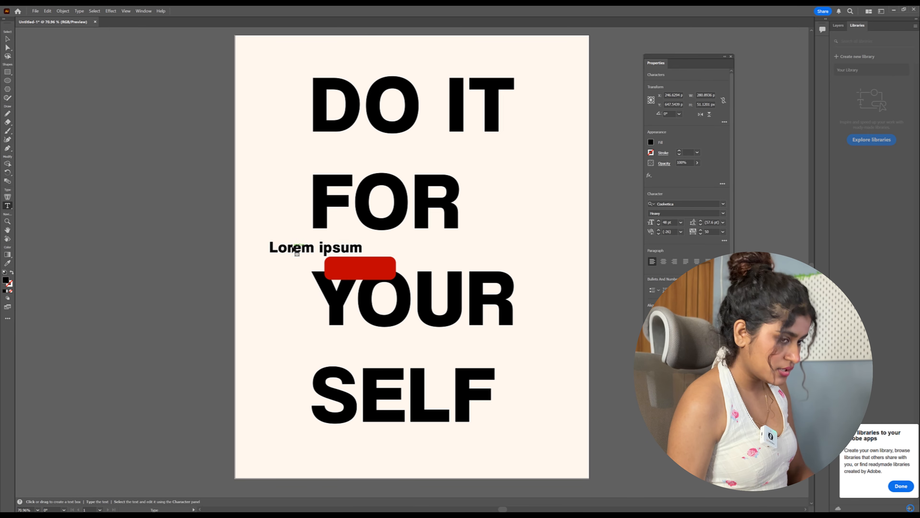
key("ctrl+a")
key("BackSpace")
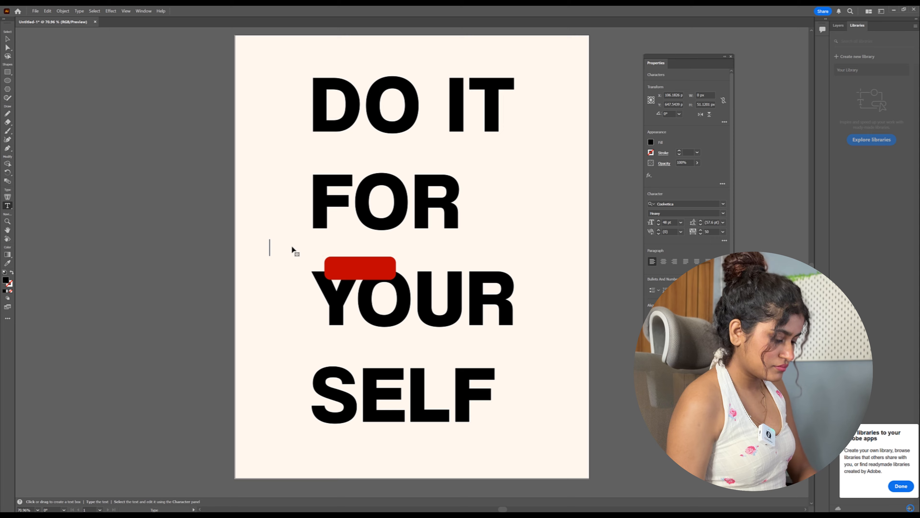
key("Caps_Lock")
type("like")
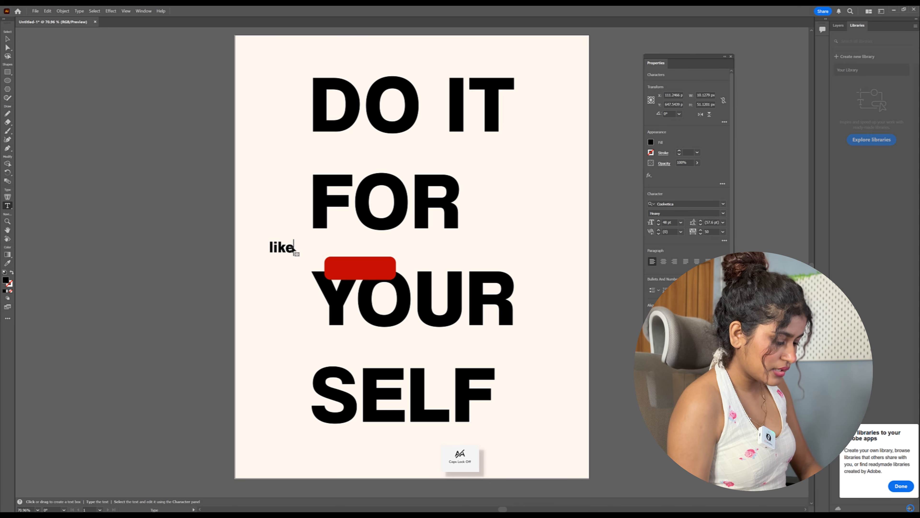
type("s it")
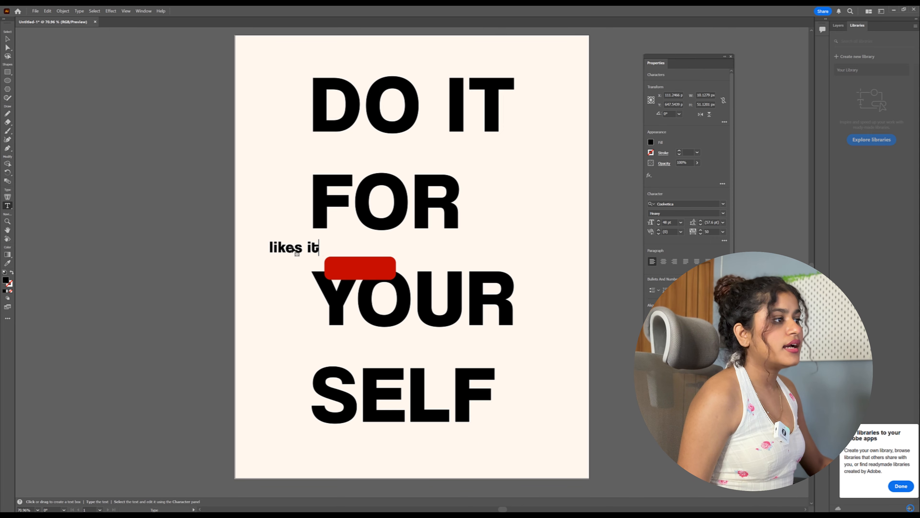
left_click(8, 39)
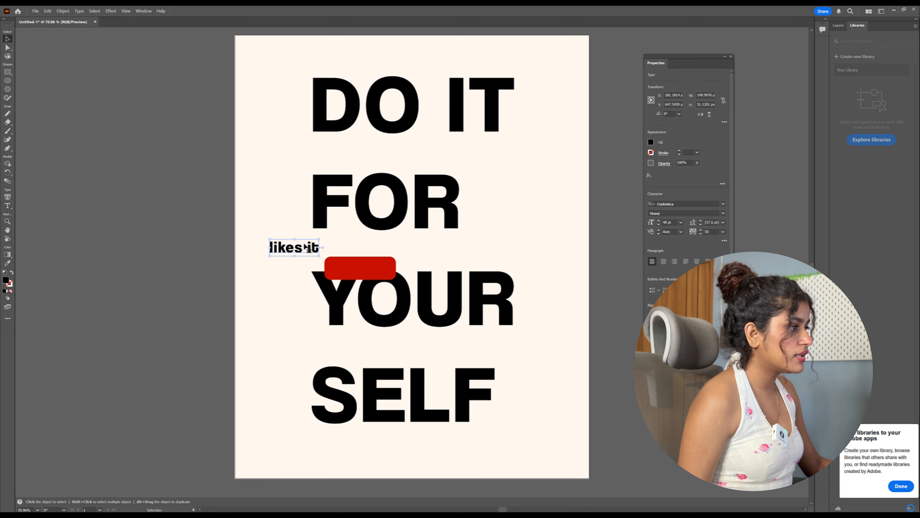
left_click_drag(314, 254, 375, 270)
double_click(374, 269)
key("ctrl+a")
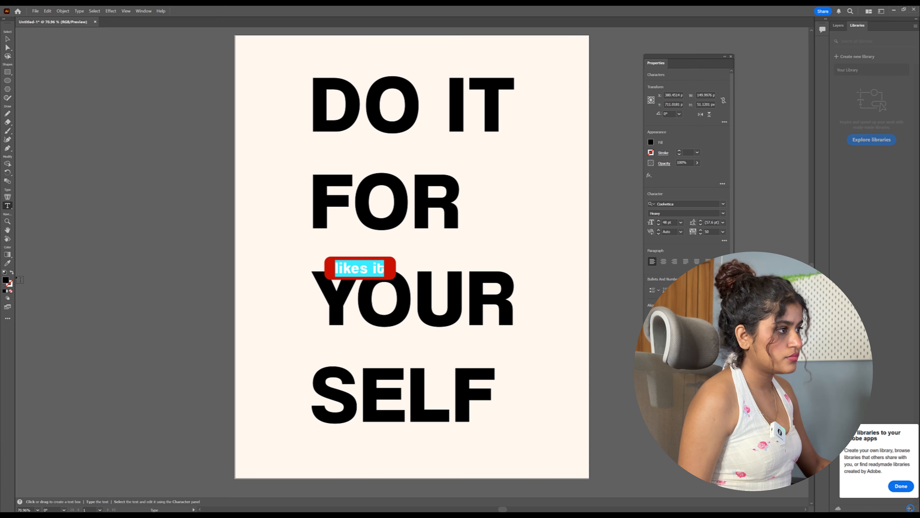
double_click(5, 280)
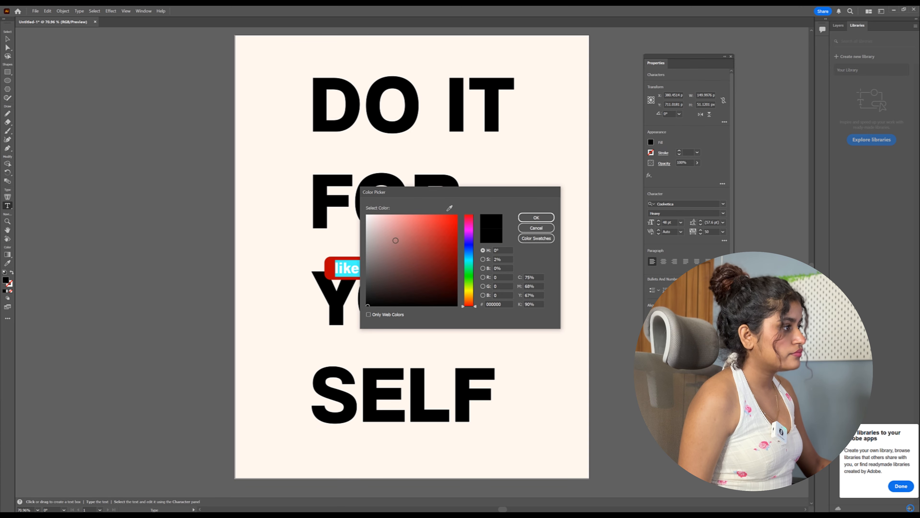
left_click(381, 214)
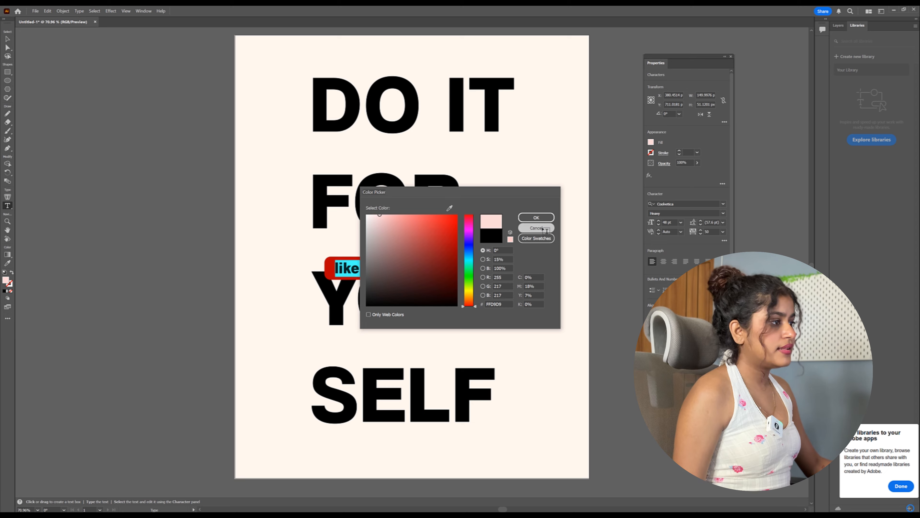
left_click(536, 217)
key("Escape")
key("ctrl+shift+a")
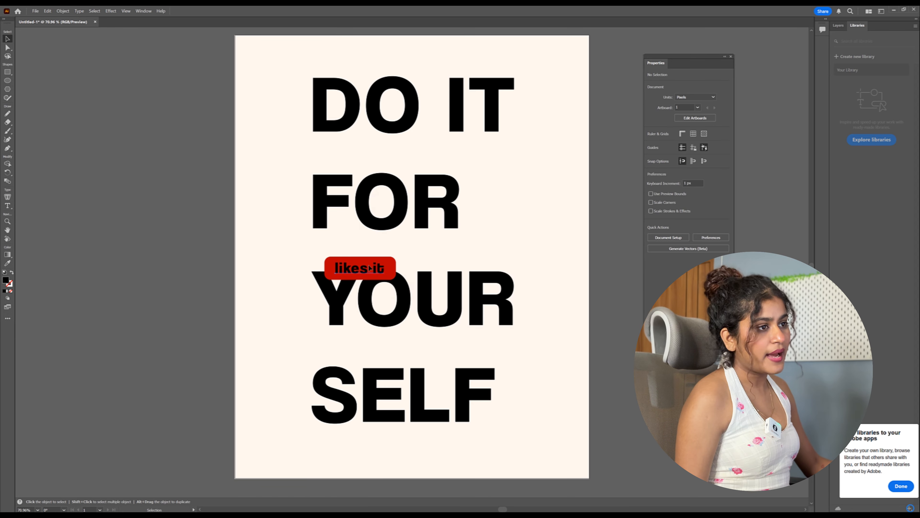
Recolour the "likes it" text with the poster's cream background colour using the Eyedropper, and deselect it.
left_click(369, 269)
left_click(7, 263)
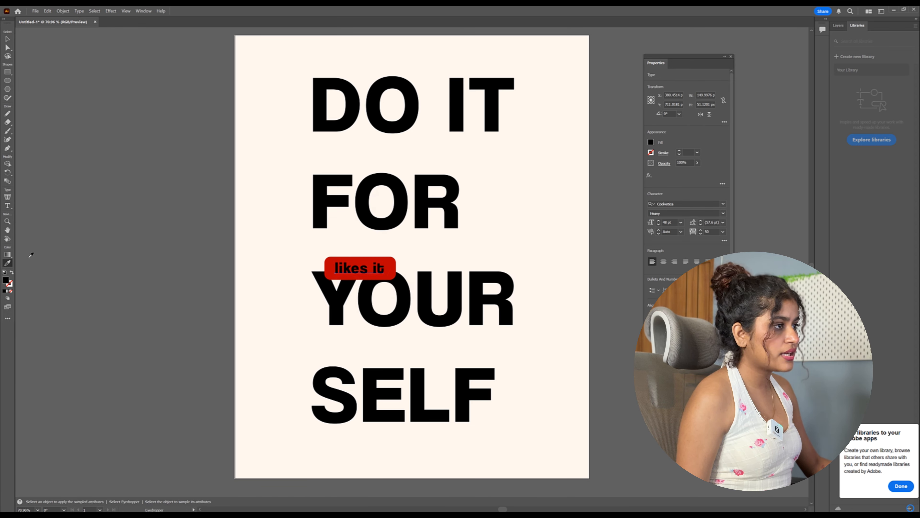
left_click(286, 217)
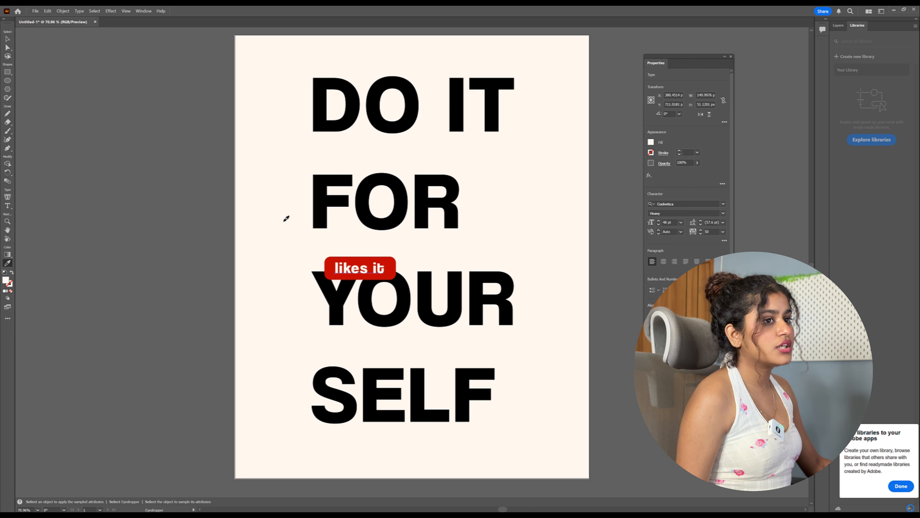
left_click(7, 39)
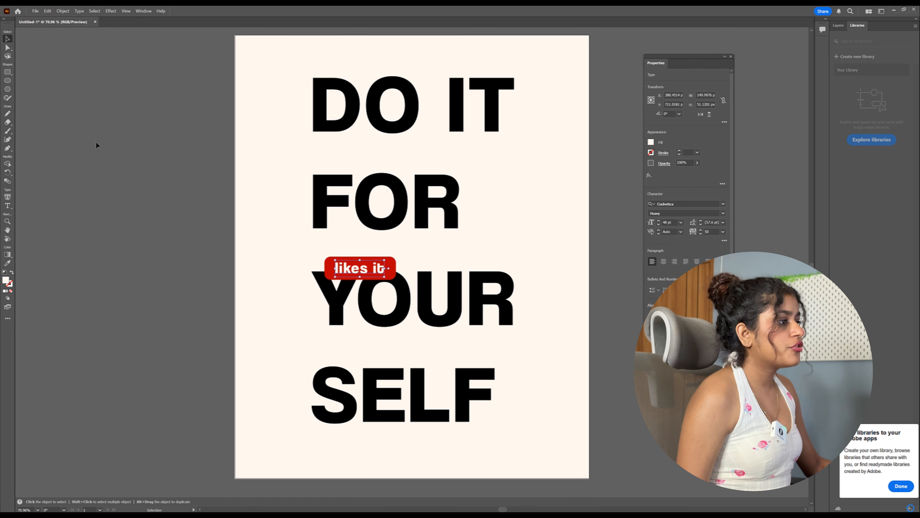
left_click(97, 145)
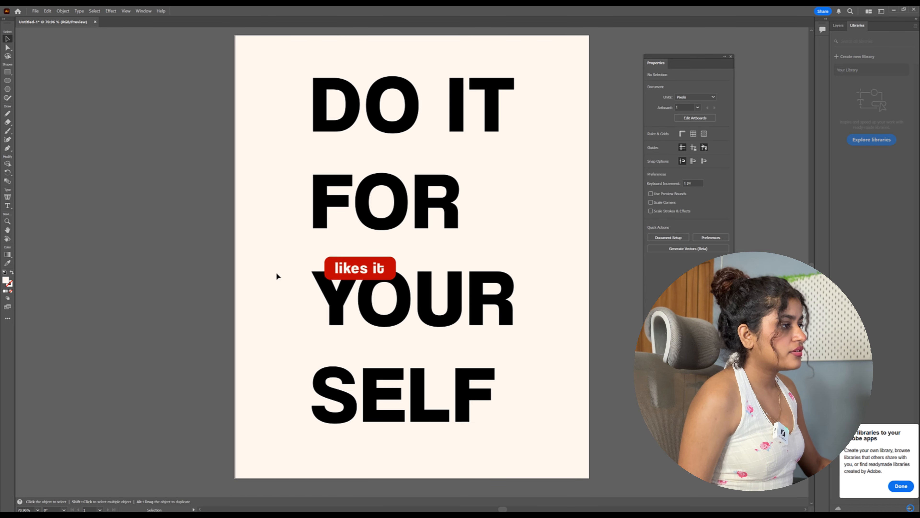
Set the fill of the "likes it" text to black (000000).
triple_click(381, 270)
double_click(7, 280)
left_click(366, 305)
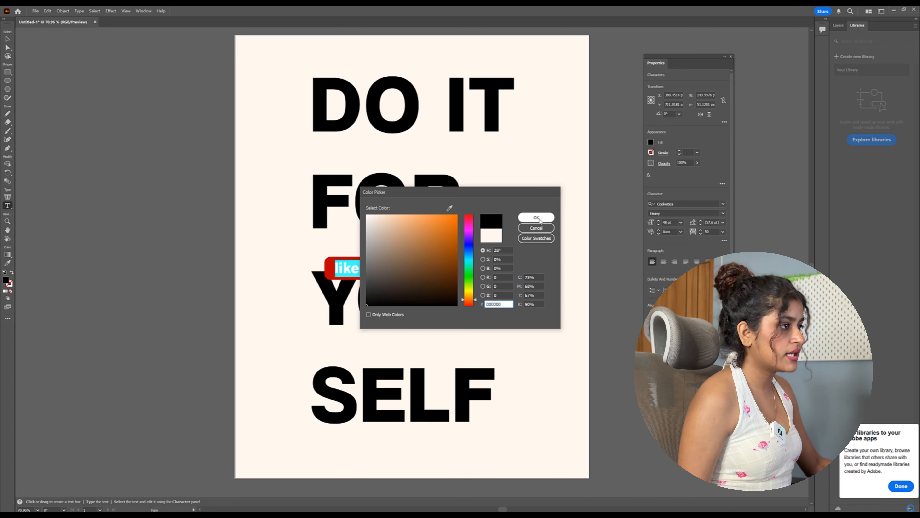
left_click(537, 217)
left_click(8, 39)
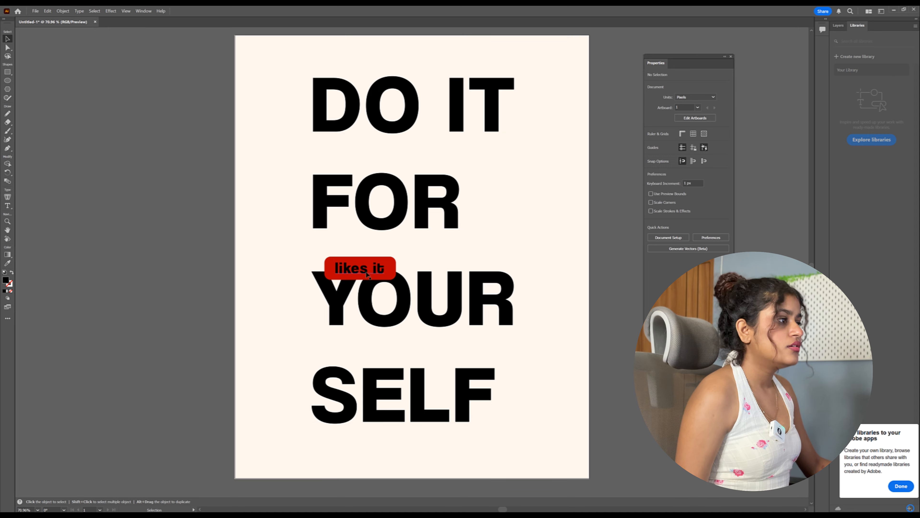
Change the fill of the rounded rectangle behind "likes it" to light coral red (FF6E6E).
left_click(345, 261)
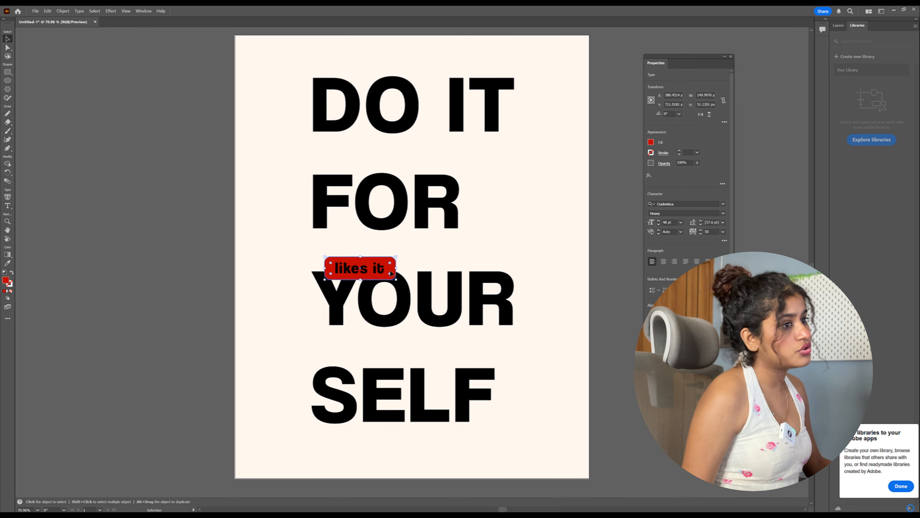
double_click(7, 281)
mouse_move(450, 239)
left_mouse_down()
mouse_move(402, 217)
mouse_move(418, 206)
left_mouse_up()
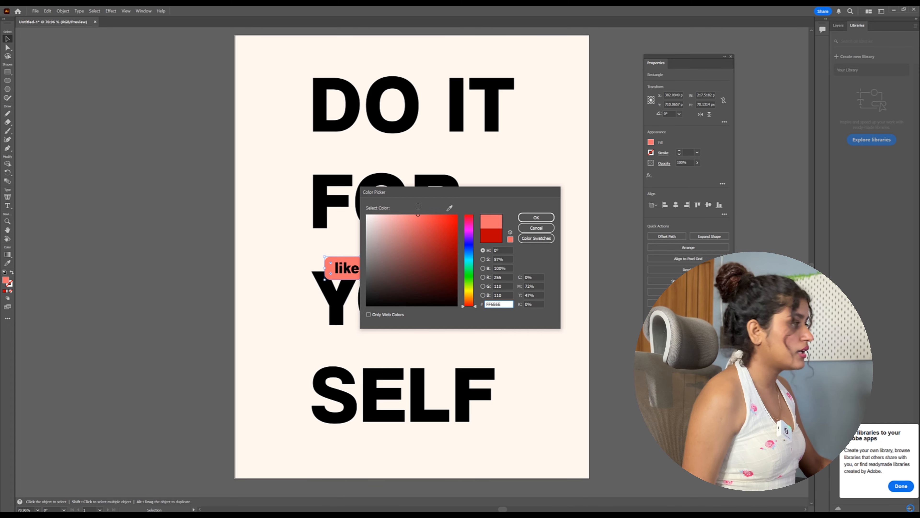
left_click(536, 218)
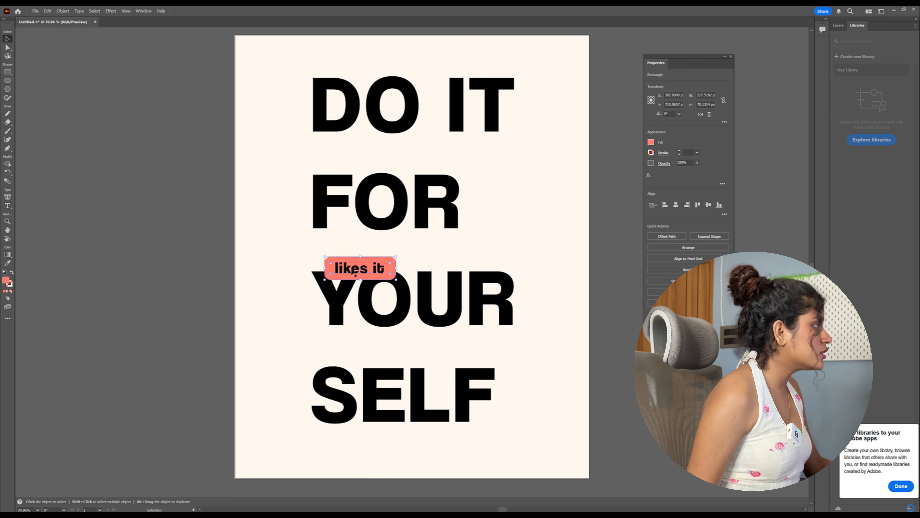
Set the "likes it" text in the Emilia Regular font and scale it to about 40 pt, centred inside the coral rectangle.
triple_click(352, 268)
left_click(724, 204)
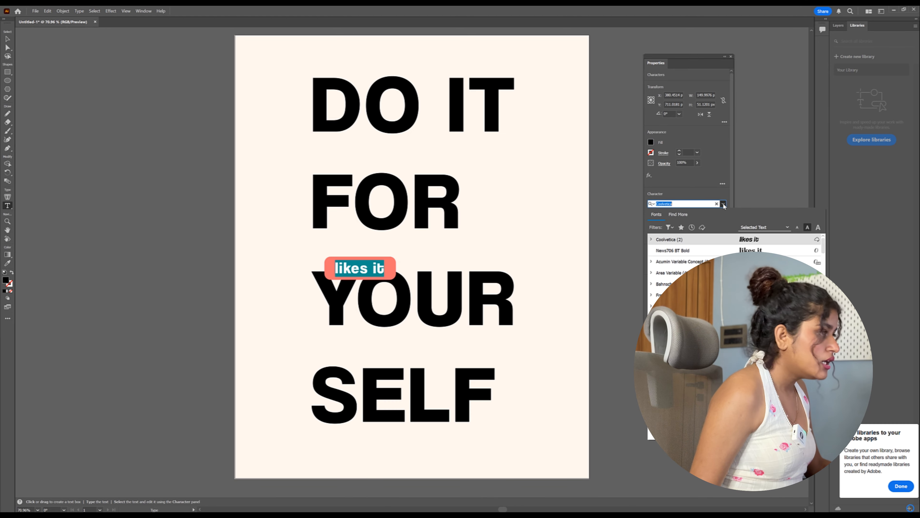
scroll(749, 240, "down", 5)
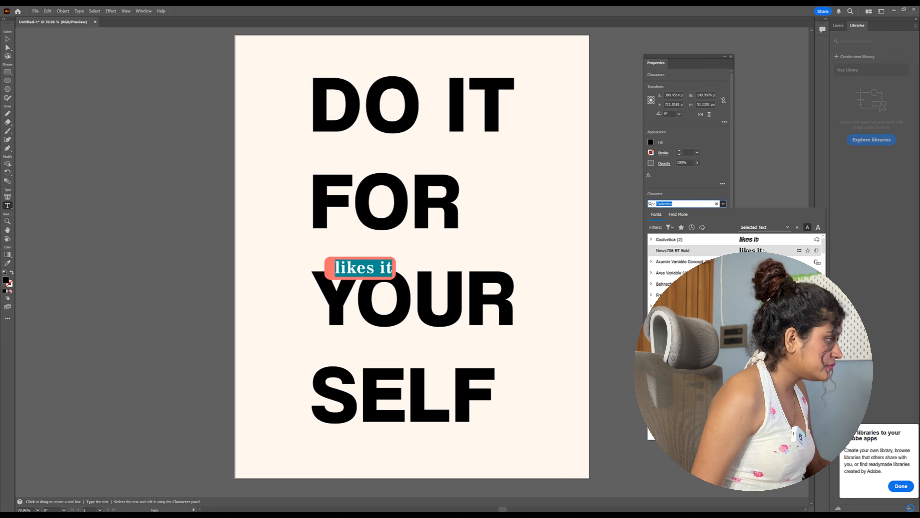
left_click(746, 328)
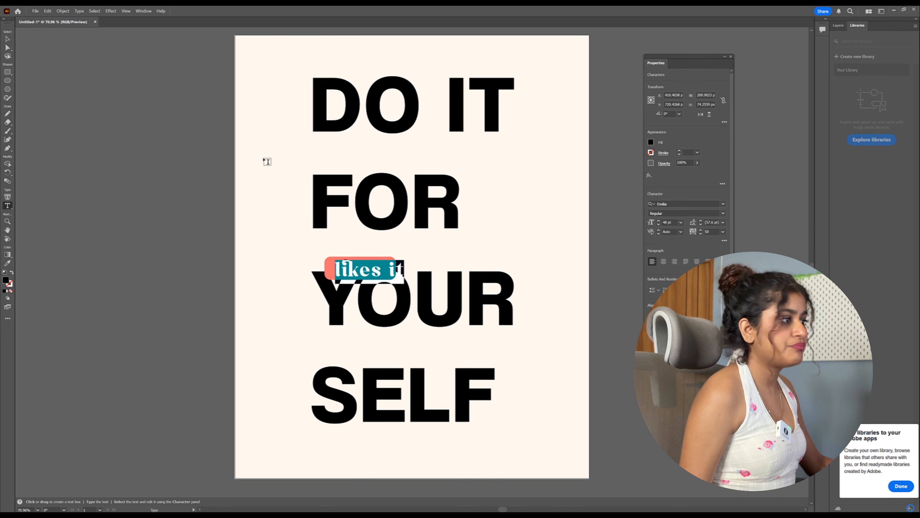
left_click(7, 39)
left_click(50, 78)
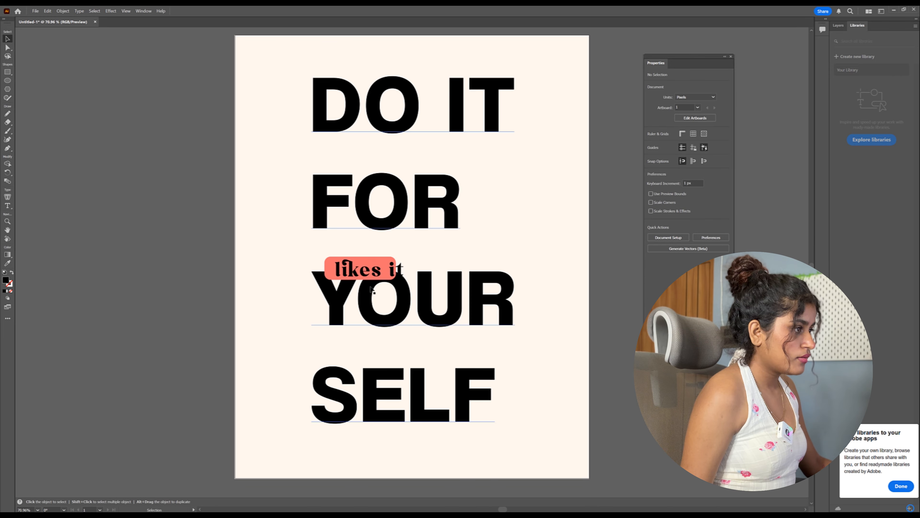
mouse_move(375, 271)
left_mouse_down()
mouse_move(405, 284)
mouse_move(380, 269)
left_mouse_up()
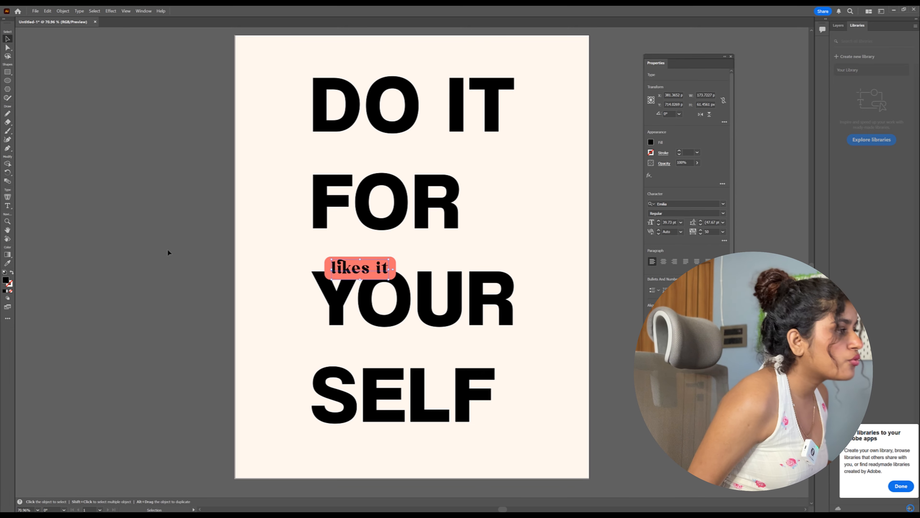
left_click(168, 251)
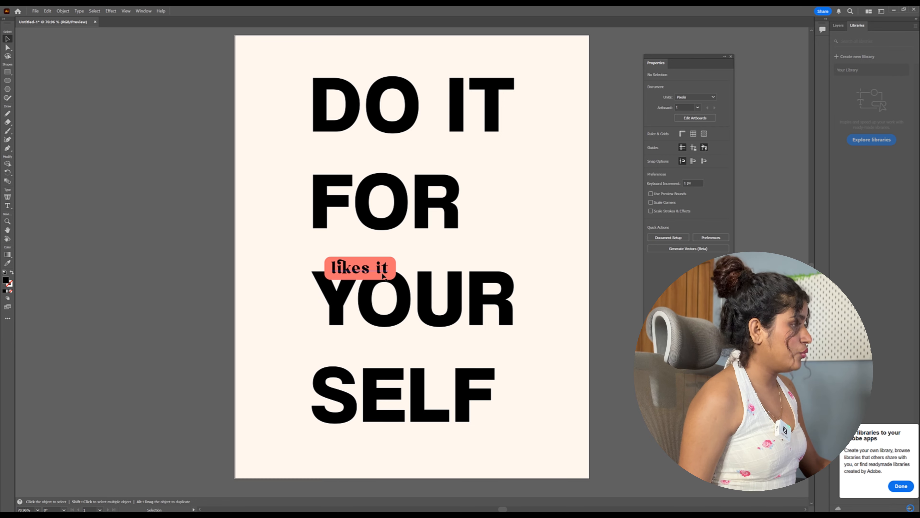
Convert the "likes it" text to outlines and ungroup it into separate letters.
left_click(366, 273)
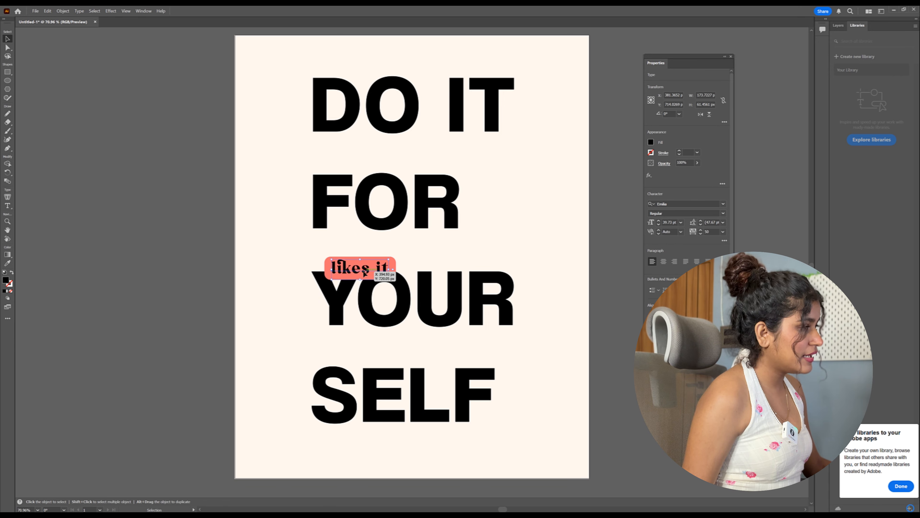
left_click(344, 272)
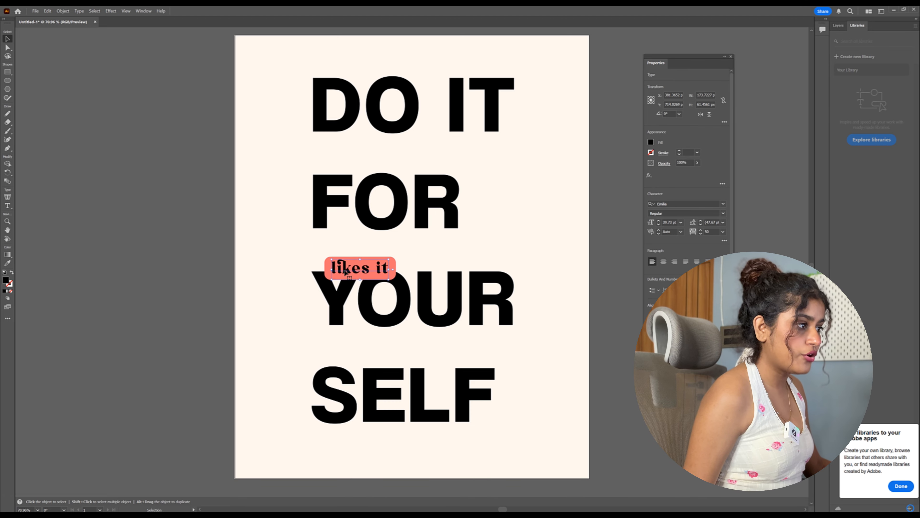
right_click(345, 271)
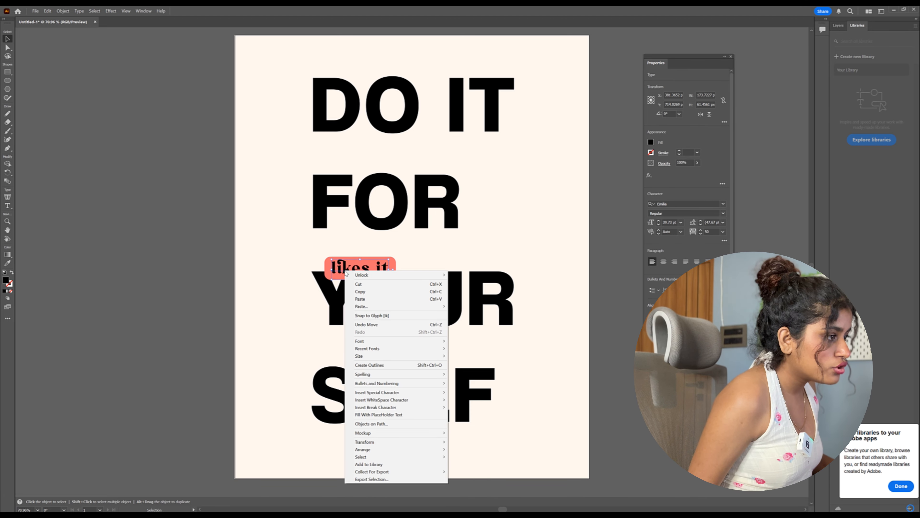
mouse_move(356, 279)
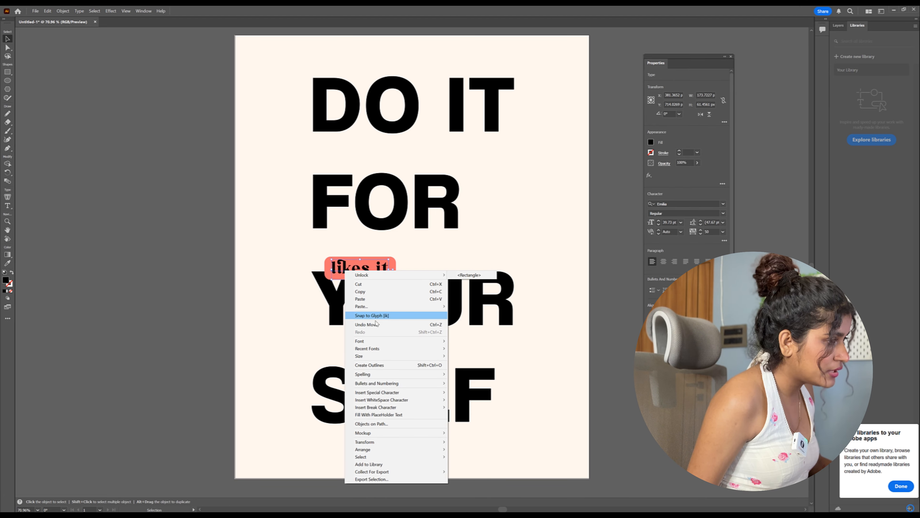
left_click(378, 365)
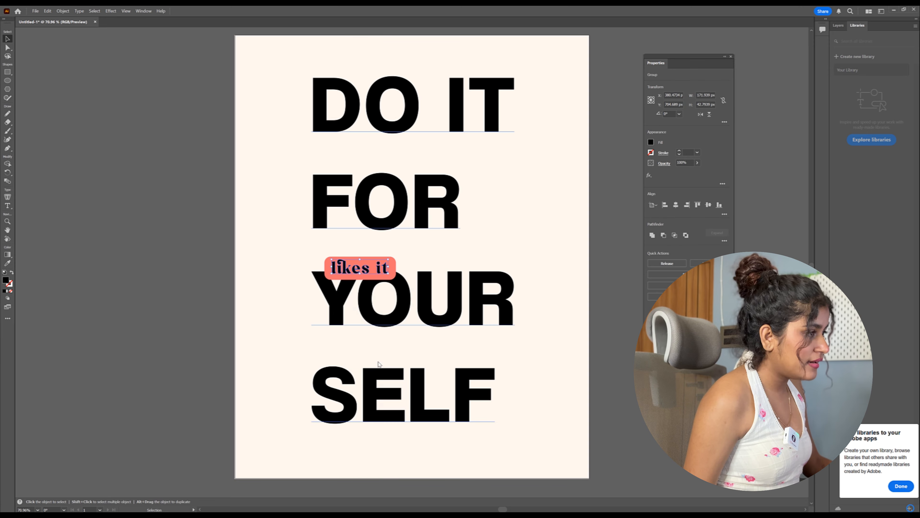
right_click(350, 271)
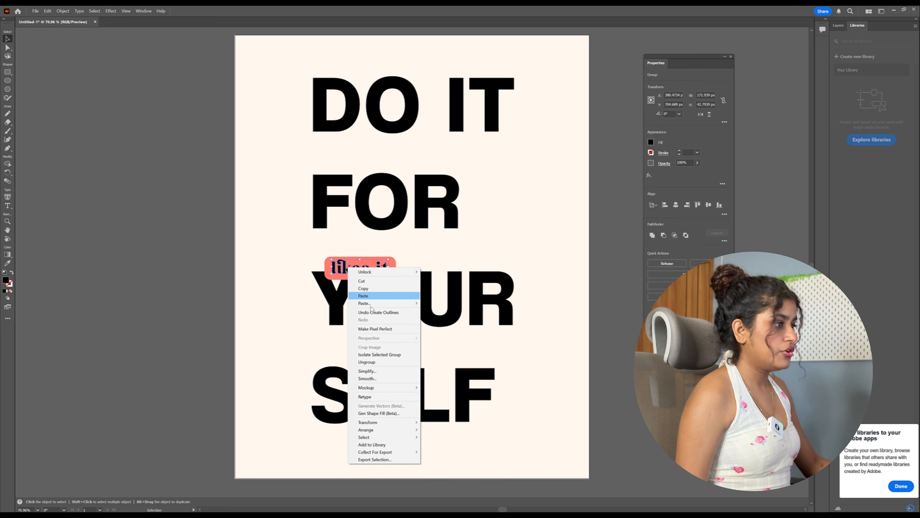
left_click(387, 364)
left_click(274, 290)
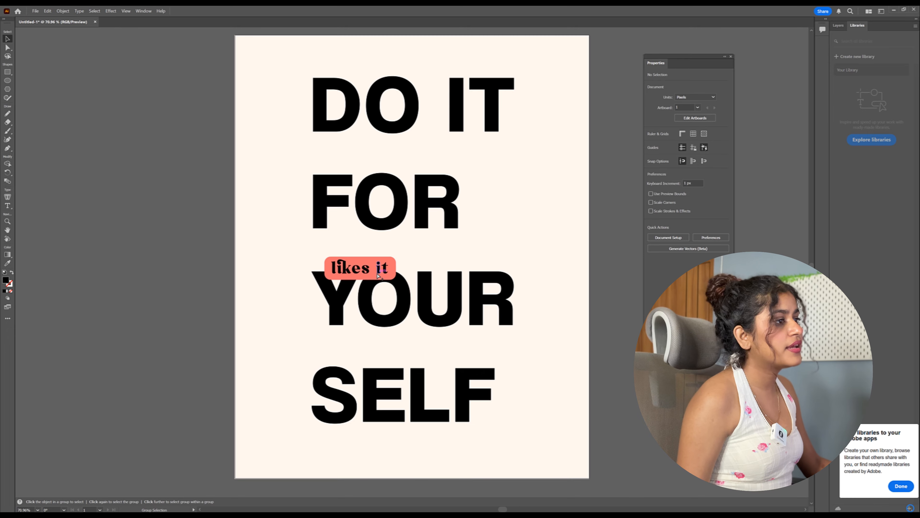
Move the letters of "likes" closer together one by one, tilting the e and the s slightly.
scroll(377, 273, "up", 3)
scroll(280, 268, "up", 2)
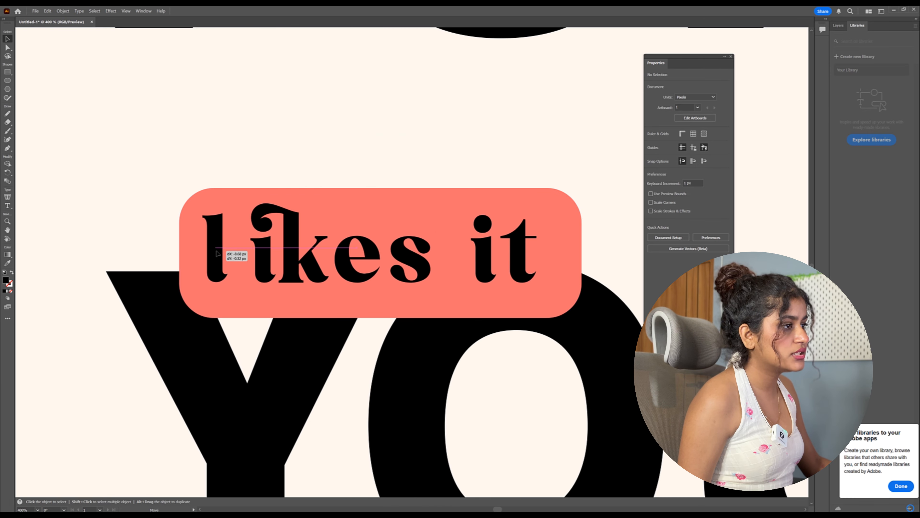
left_click(235, 254)
left_click_drag(266, 262, 249, 261)
left_click_drag(341, 277, 321, 270)
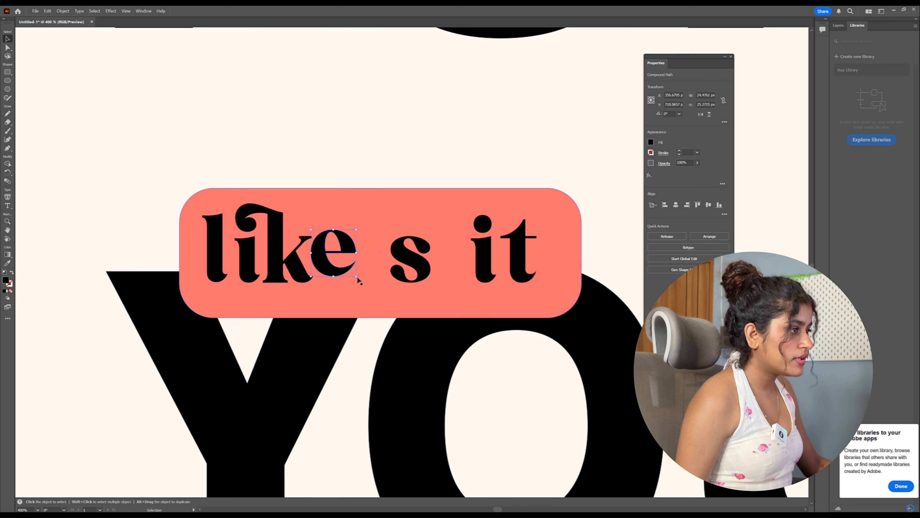
left_click_drag(361, 277, 340, 271)
left_click_drag(427, 269, 393, 281)
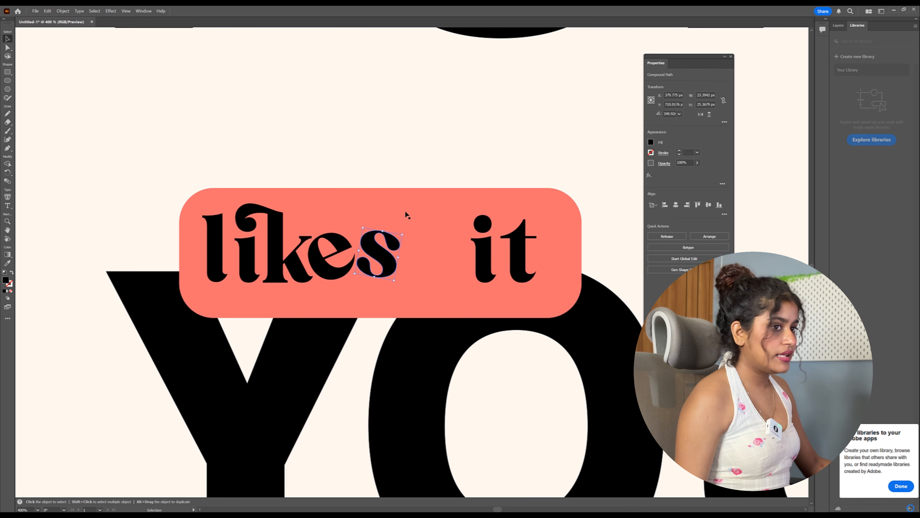
Reposition the letters of "it" closer together, with the i slightly raised and the t slightly lower.
left_click(437, 240)
left_click(485, 265)
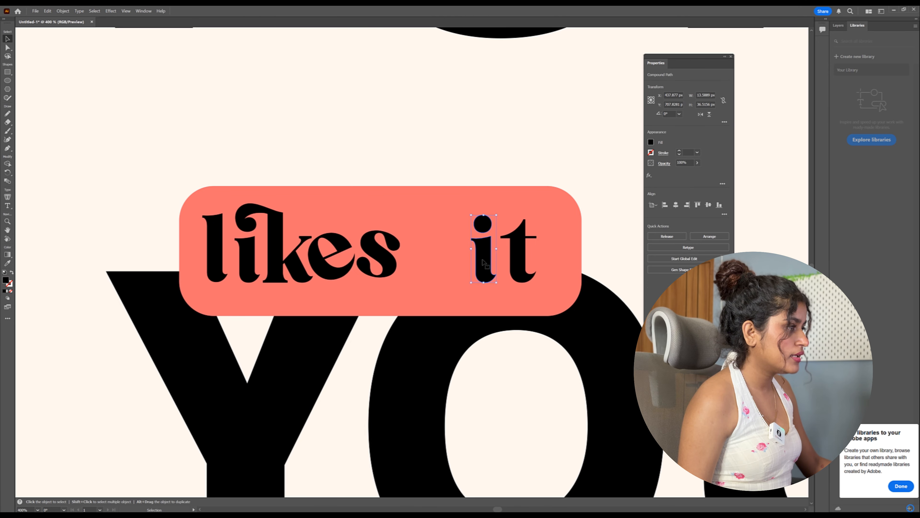
mouse_move(485, 264)
left_mouse_down()
mouse_move(459, 259)
mouse_move(476, 254)
mouse_move(505, 264)
mouse_move(499, 267)
left_mouse_up()
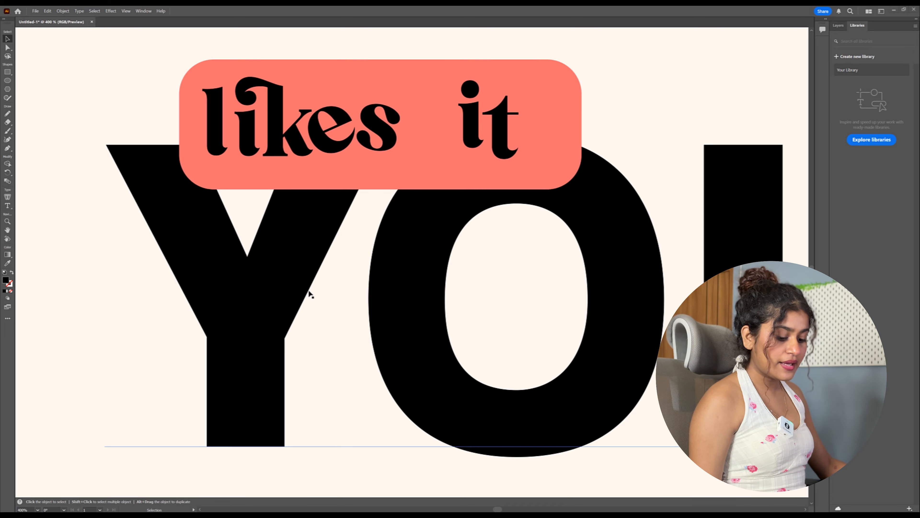
Examine the "likes it" label both against the whole poster and up close.
key("a")
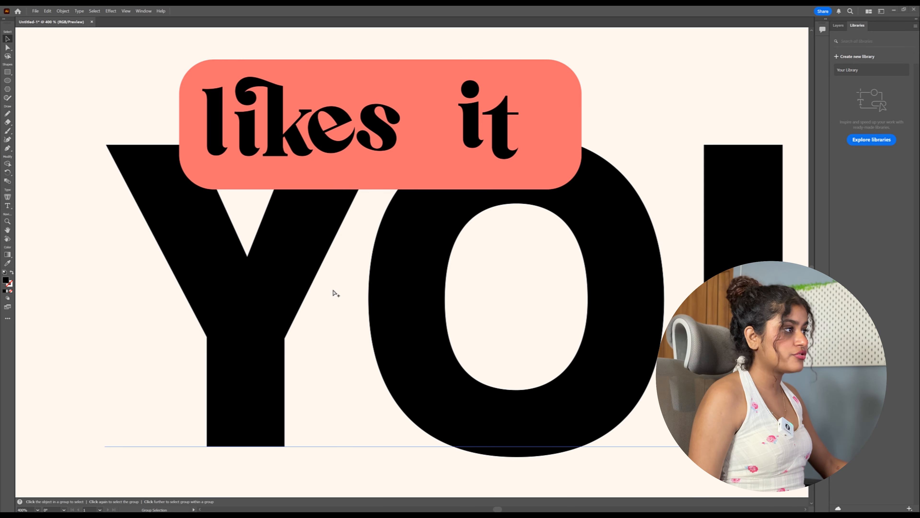
scroll(335, 293, "down", 5)
scroll(335, 293, "up", 4)
scroll(335, 293, "down", 3)
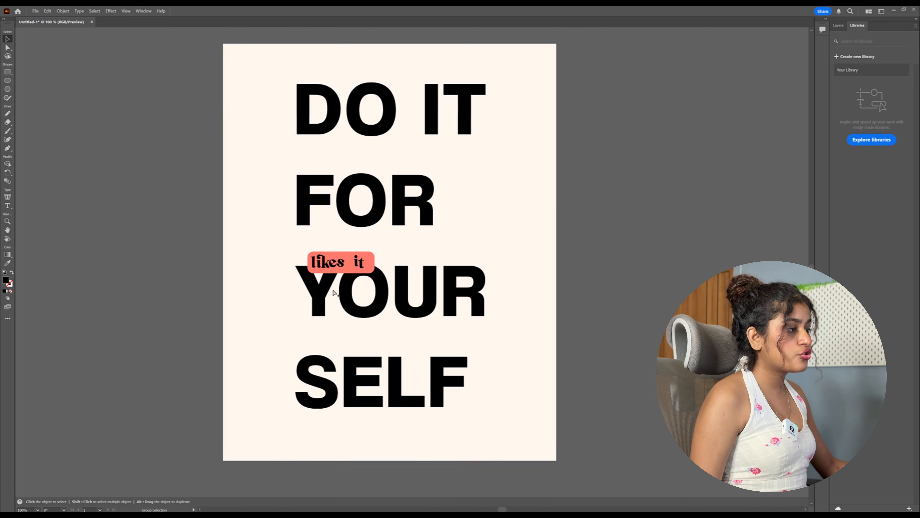
scroll(335, 293, "down", 1)
scroll(339, 323, "up", 2)
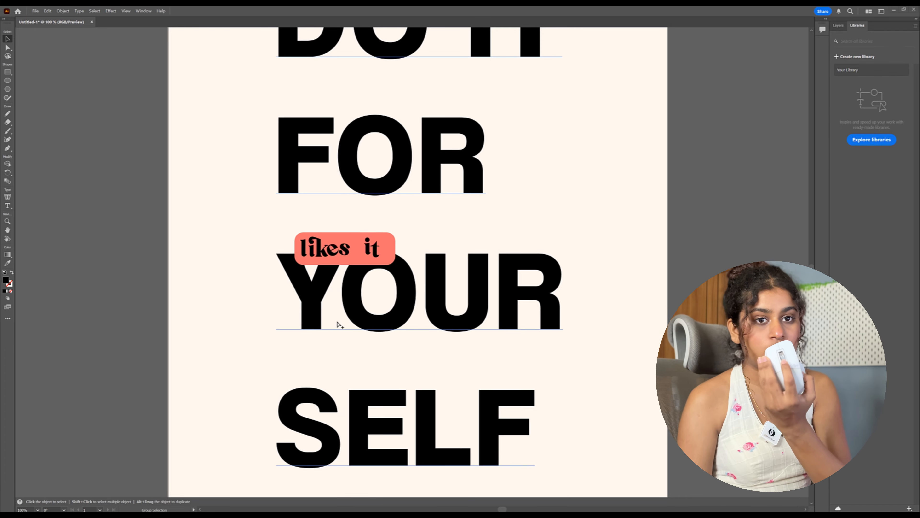
scroll(339, 324, "up", 2)
scroll(340, 323, "down", 1)
scroll(339, 323, "up", 4)
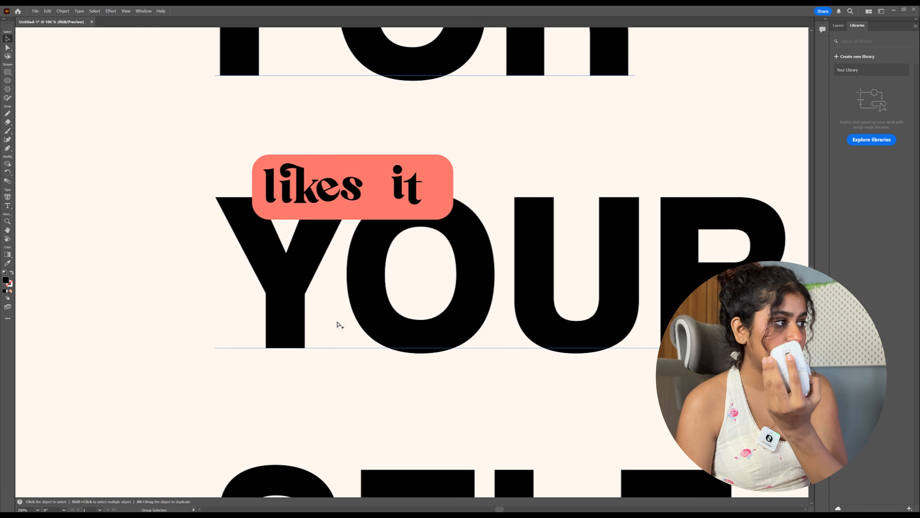
Draw a closed black shape beside FOR with the Pen tool, with straight left, bottom and right edges and a curve closing the upper right.
scroll(339, 323, "down", 7)
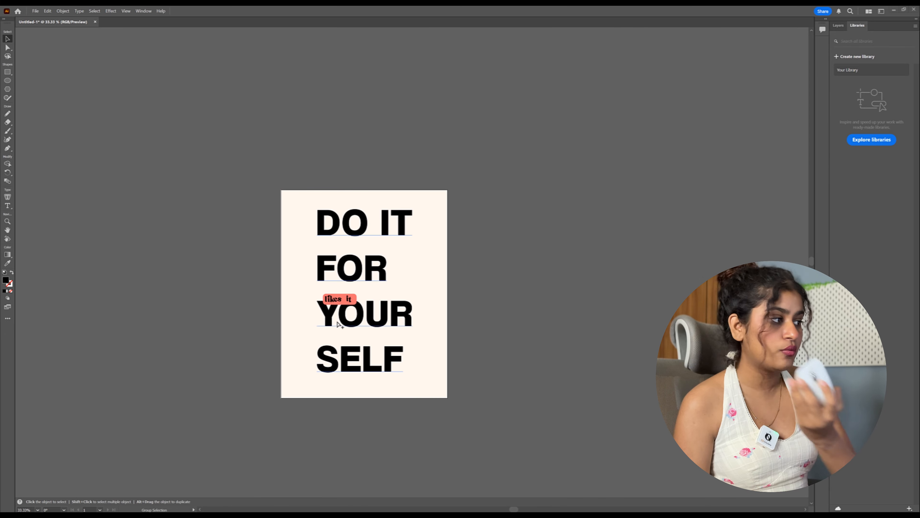
scroll(340, 324, "up", 1)
scroll(385, 271, "up", 1)
left_click_drag(482, 258, 512, 250)
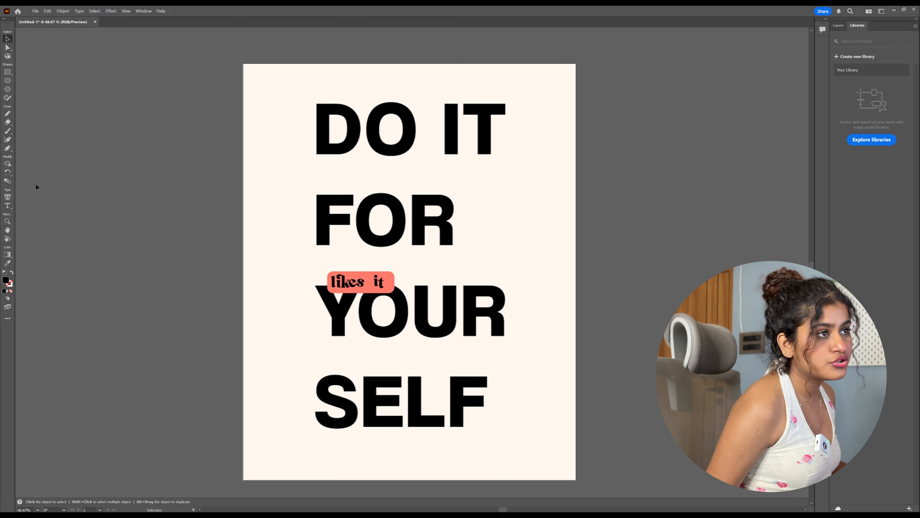
left_click(9, 148)
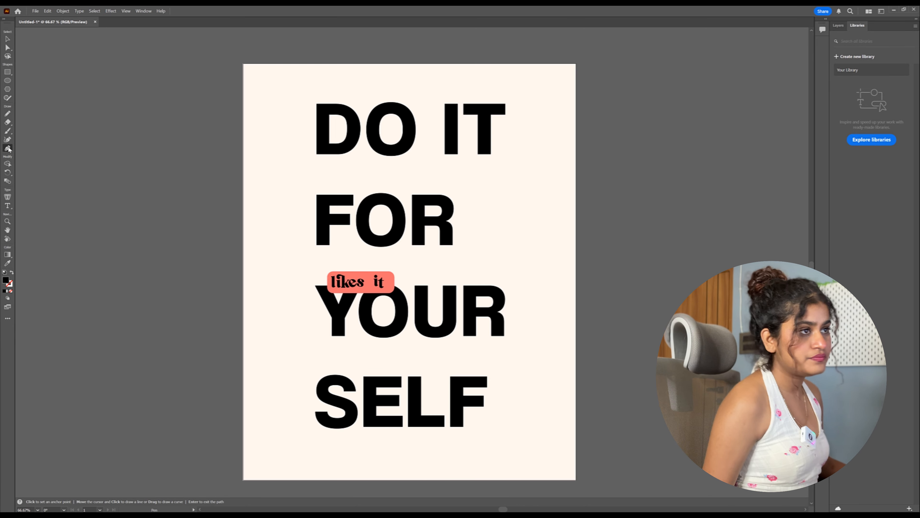
left_click(475, 196)
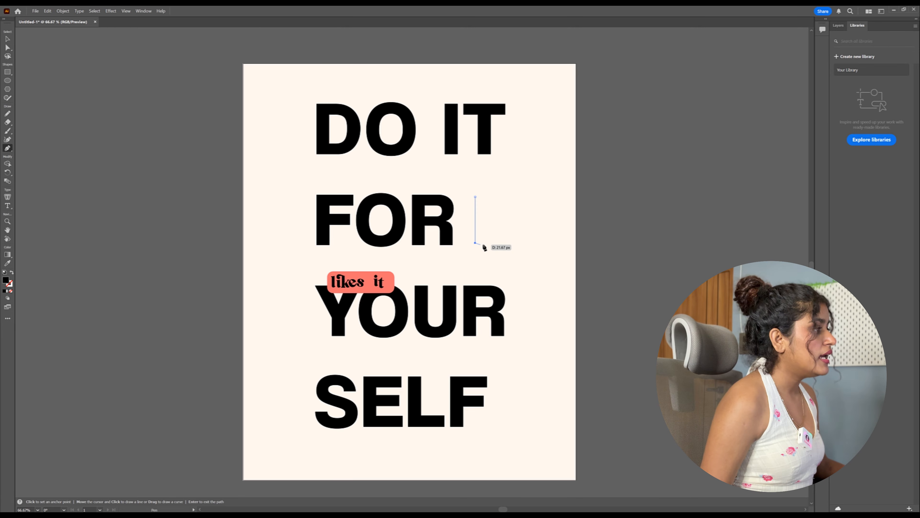
left_click(513, 244)
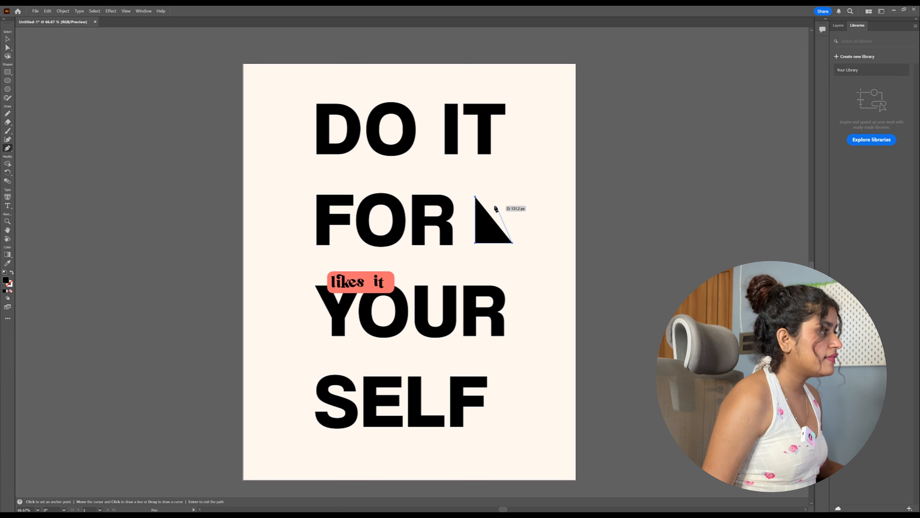
left_click(513, 224)
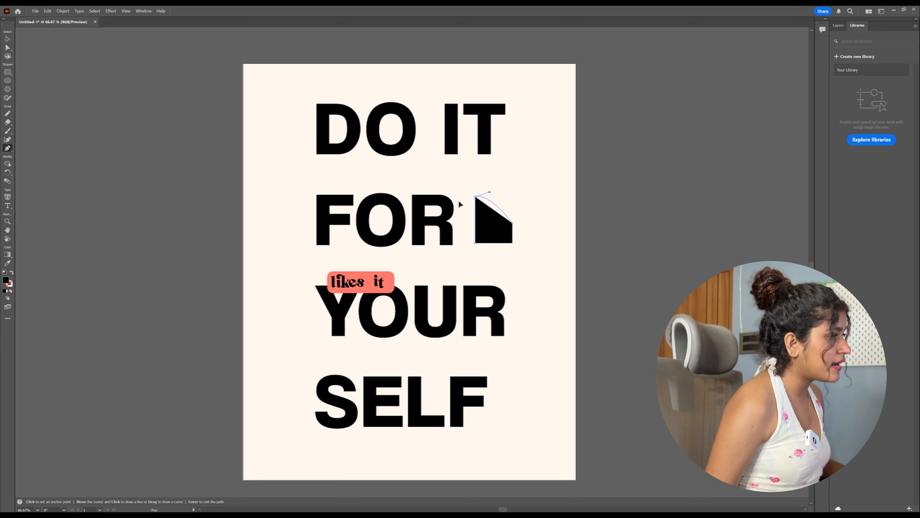
left_click_drag(475, 196, 442, 209)
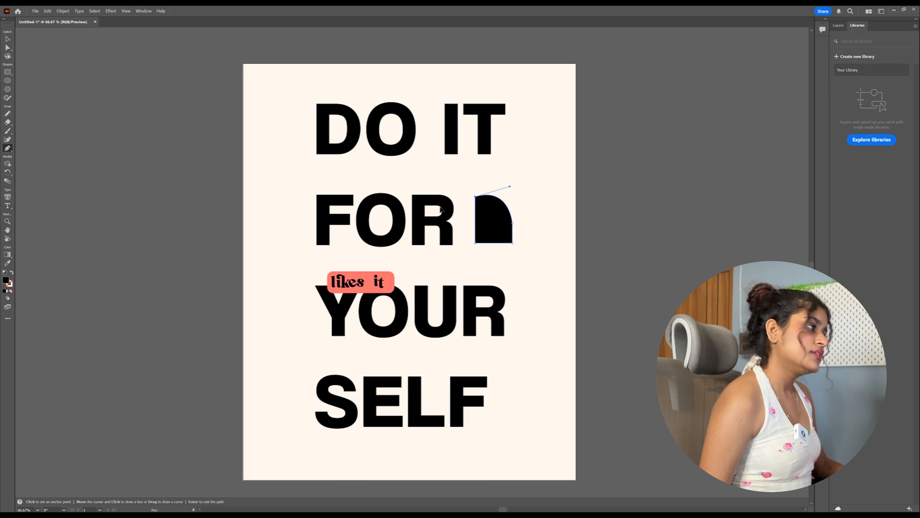
Move the black shape slightly closer to FOR and stretch it a little taller upward.
key("v")
left_click(419, 259)
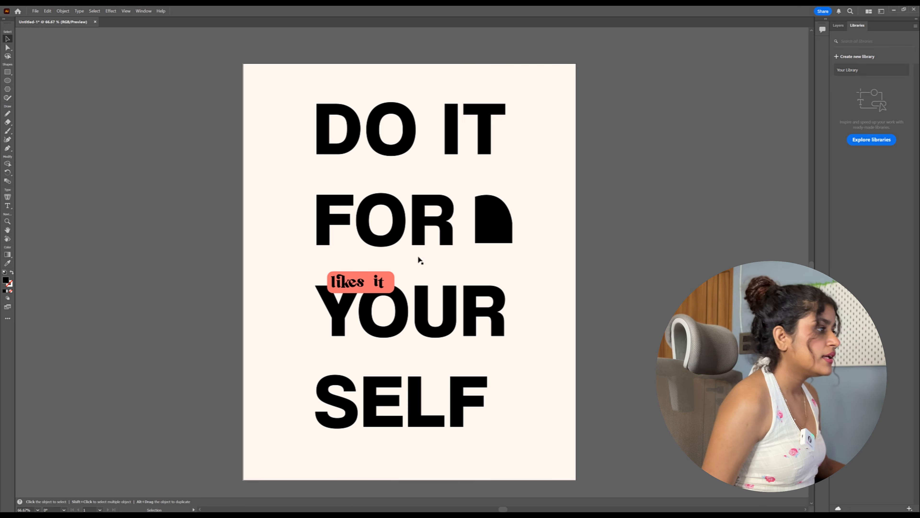
left_click_drag(496, 225, 490, 225)
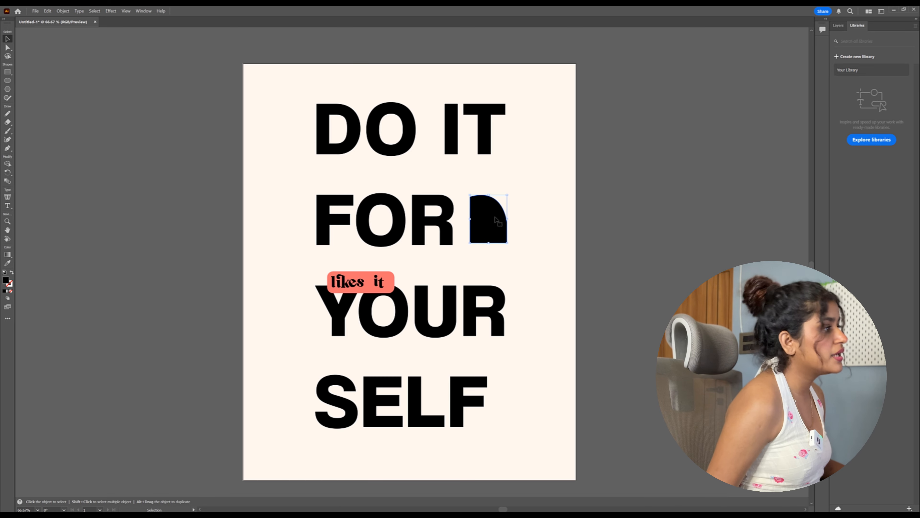
left_click_drag(490, 194, 486, 186)
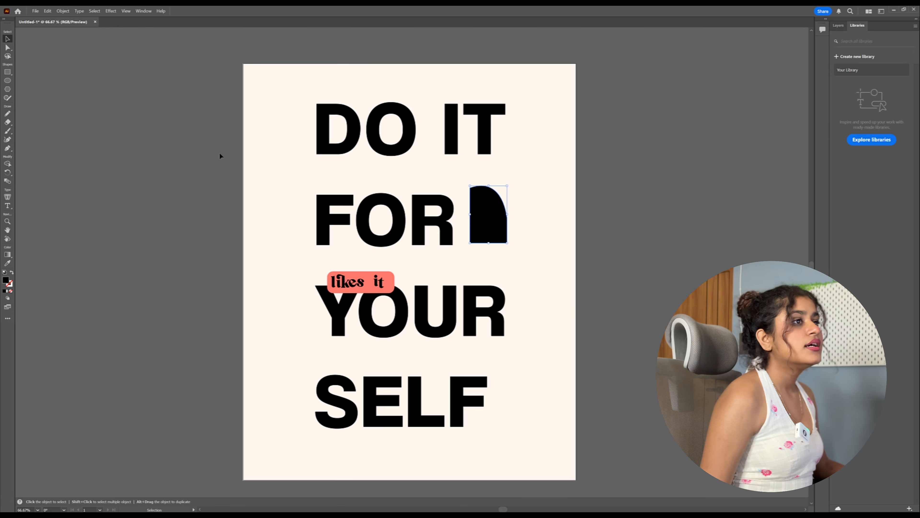
Round the live corner where the black shape's curve meets its right edge.
key("a")
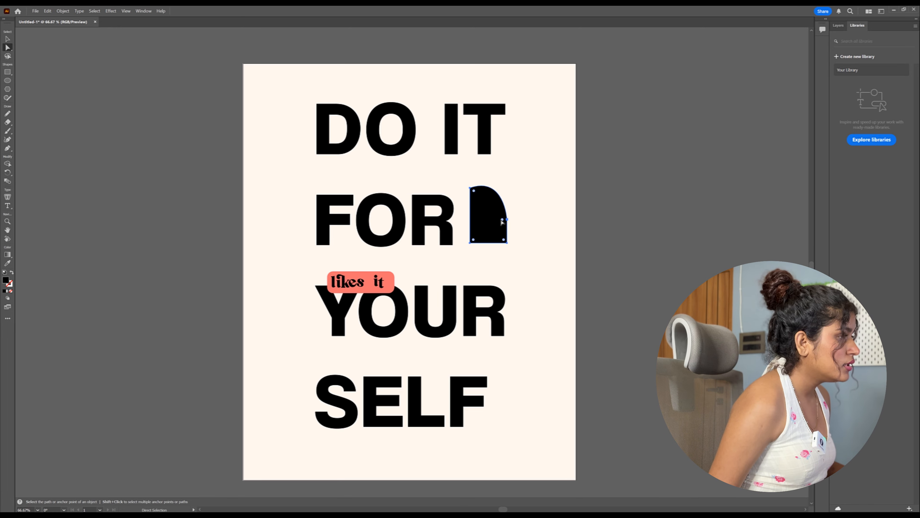
left_click_drag(504, 223, 495, 204)
key("ctrl+z")
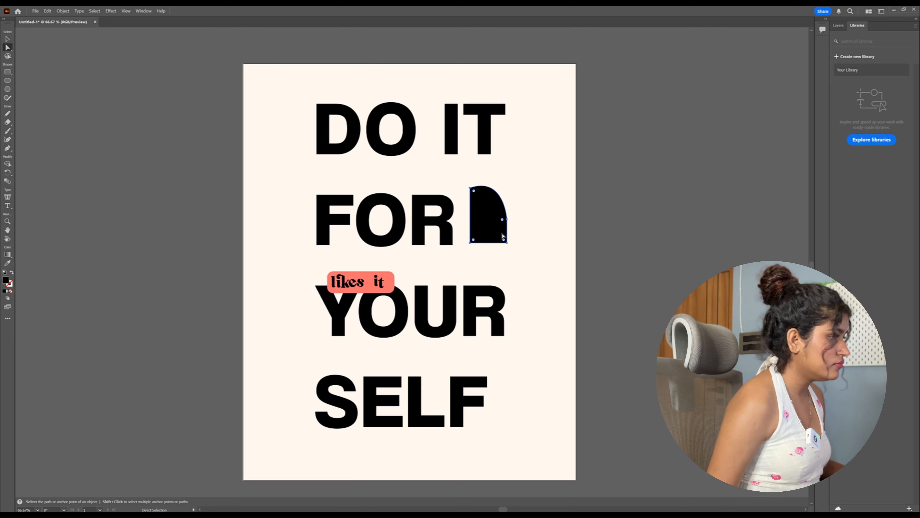
double_click(502, 220)
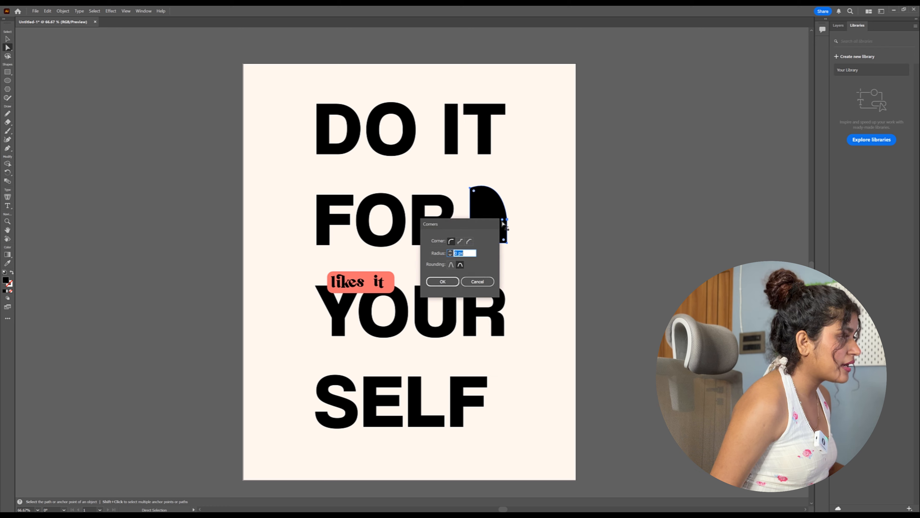
key("Escape")
left_click_drag(503, 223, 477, 152)
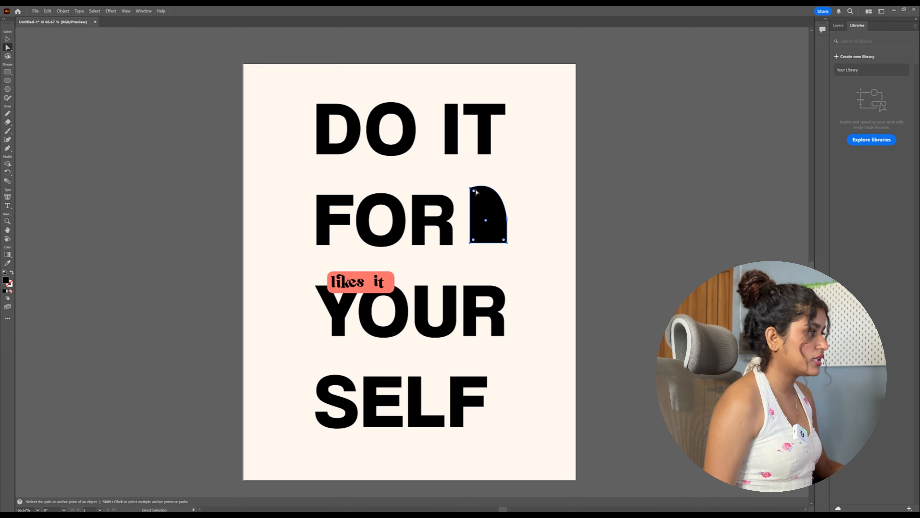
key("v")
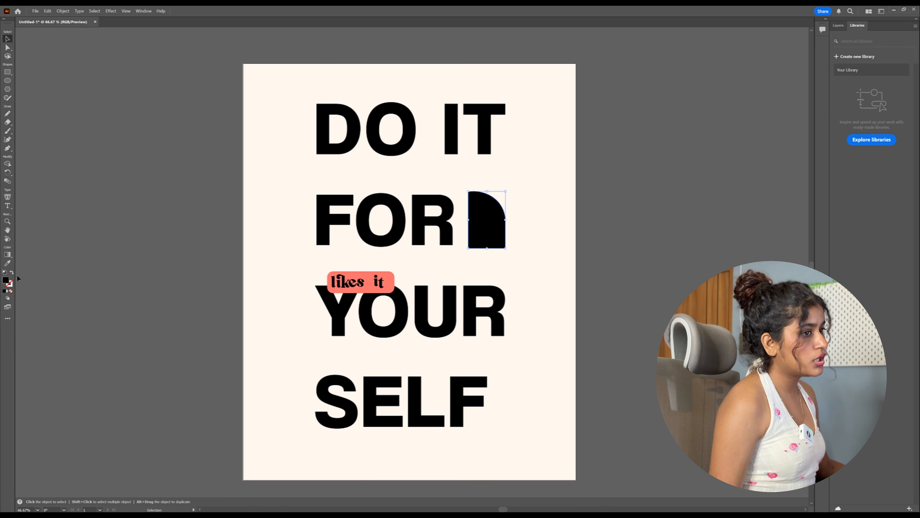
Try a light sky blue and a slightly darker blue, #5AD1E5, as the shape's fill color.
double_click(5, 280)
left_click_drag(474, 268, 471, 259)
left_click_drag(422, 226, 417, 213)
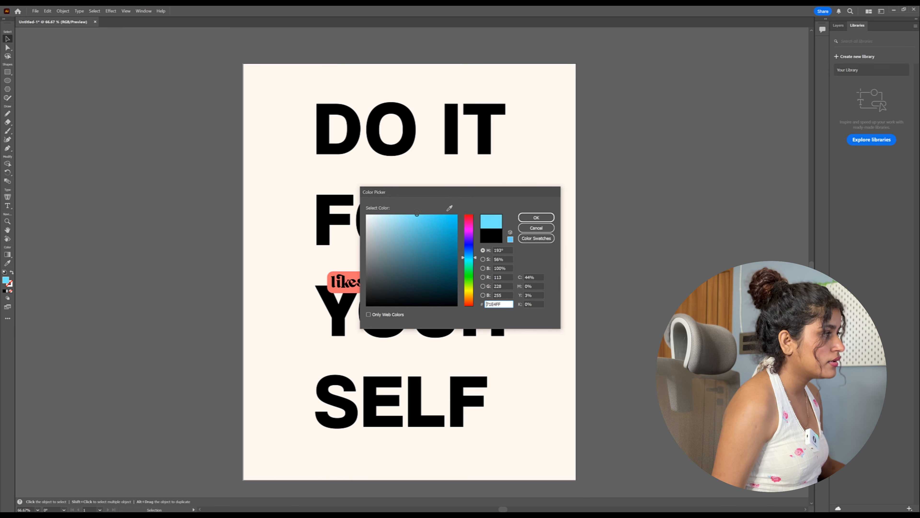
left_click(525, 217)
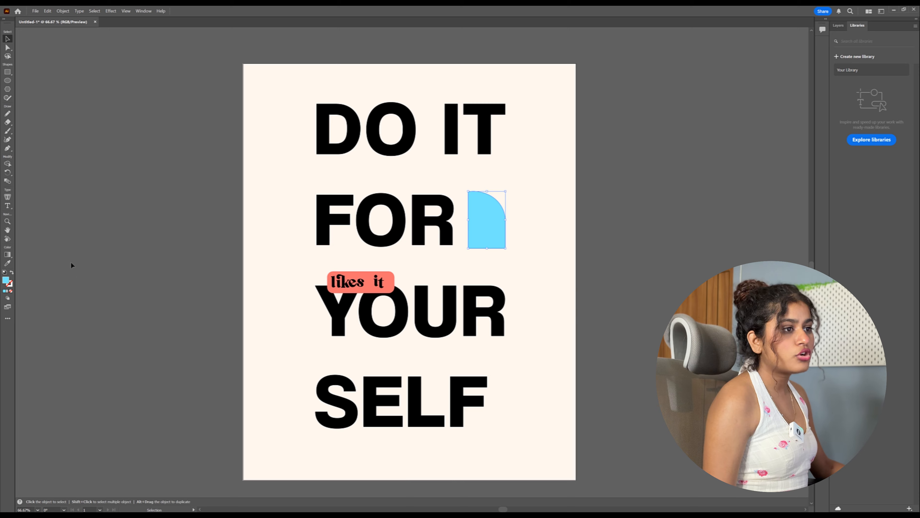
double_click(6, 281)
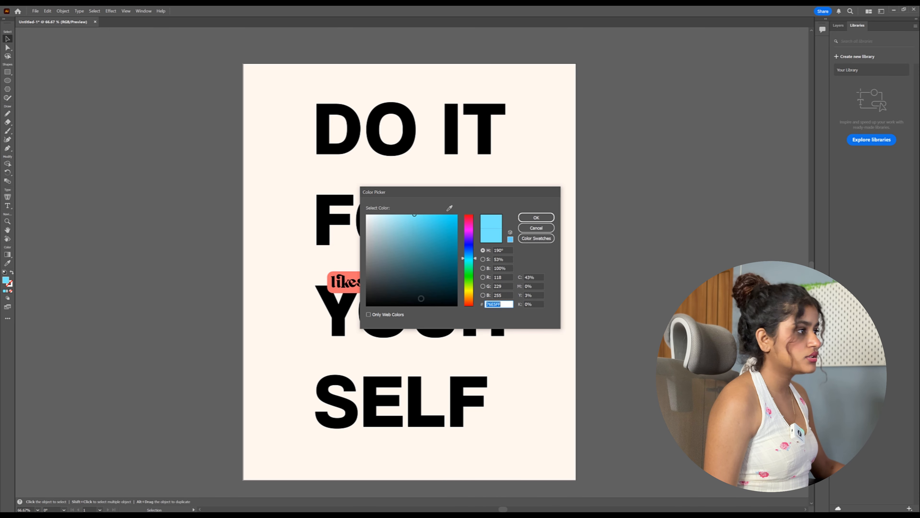
left_click_drag(416, 217, 420, 222)
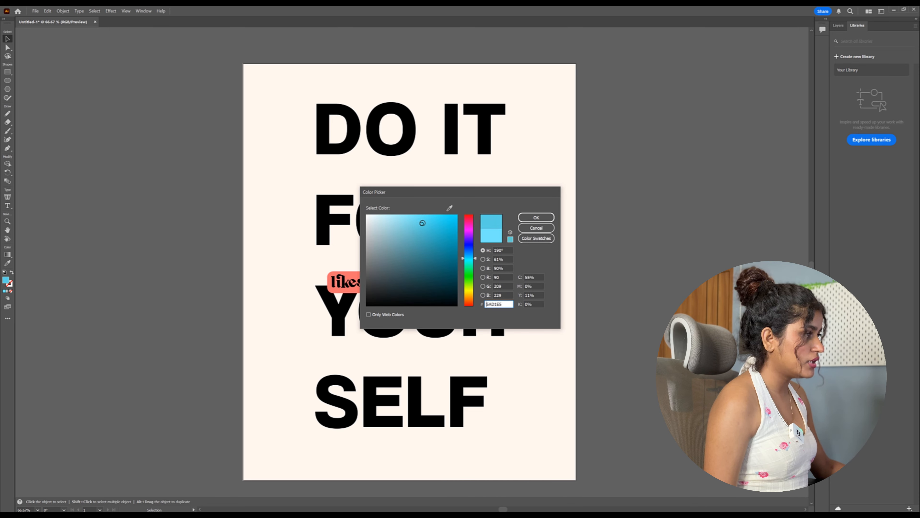
left_click(547, 216)
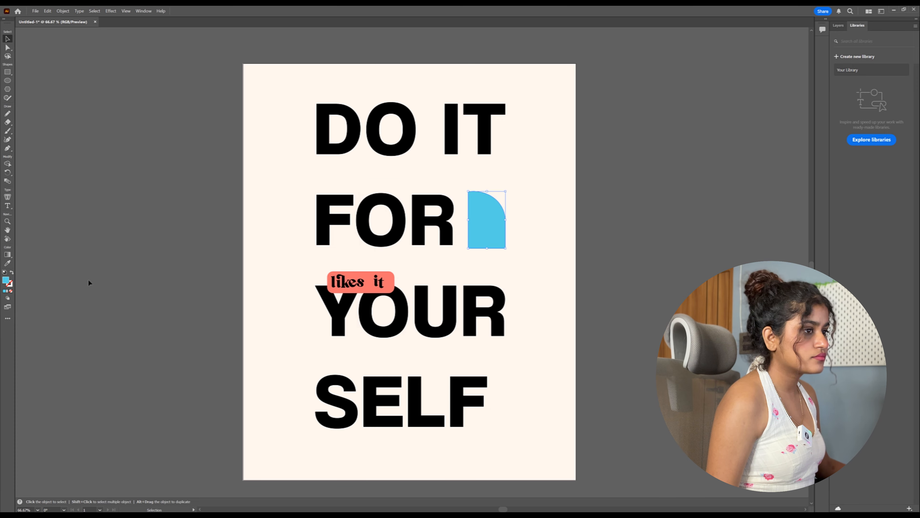
Change the shape's fill to a darker, more muted teal blue.
double_click(6, 282)
left_click_drag(446, 189, 666, 161)
mouse_move(652, 201)
left_mouse_down()
mouse_move(652, 214)
mouse_move(644, 210)
left_mouse_up()
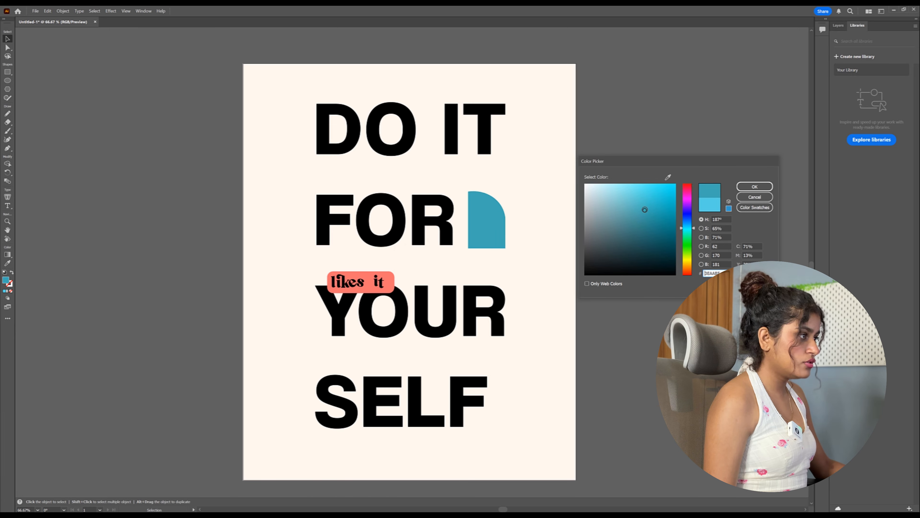
left_click(754, 187)
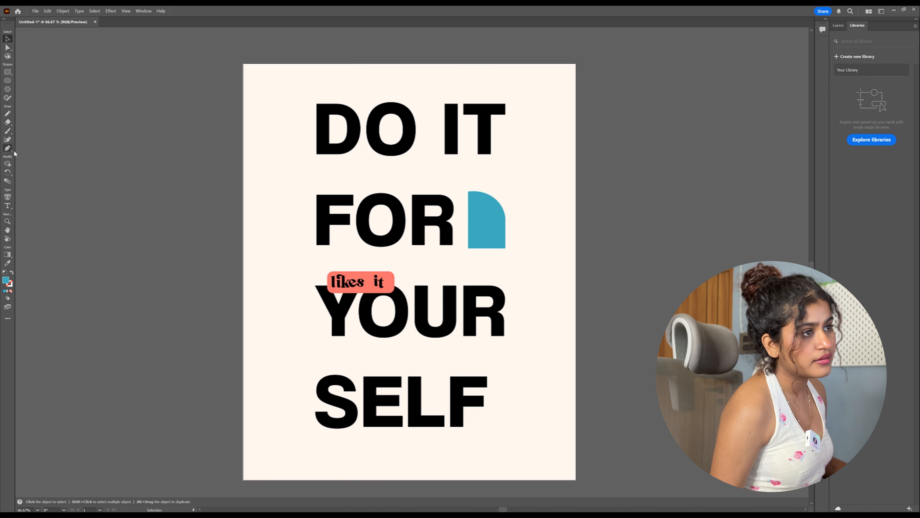
Add text with "fl" and "se" on two separate lines and place it on the teal shape.
left_click(8, 206)
left_click(552, 178)
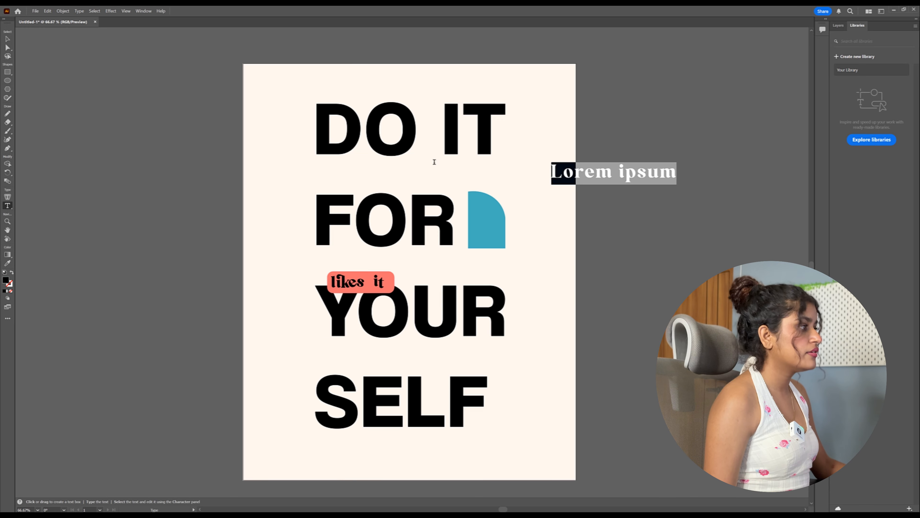
left_click(9, 37)
left_click_drag(581, 182, 552, 180)
double_click(549, 177)
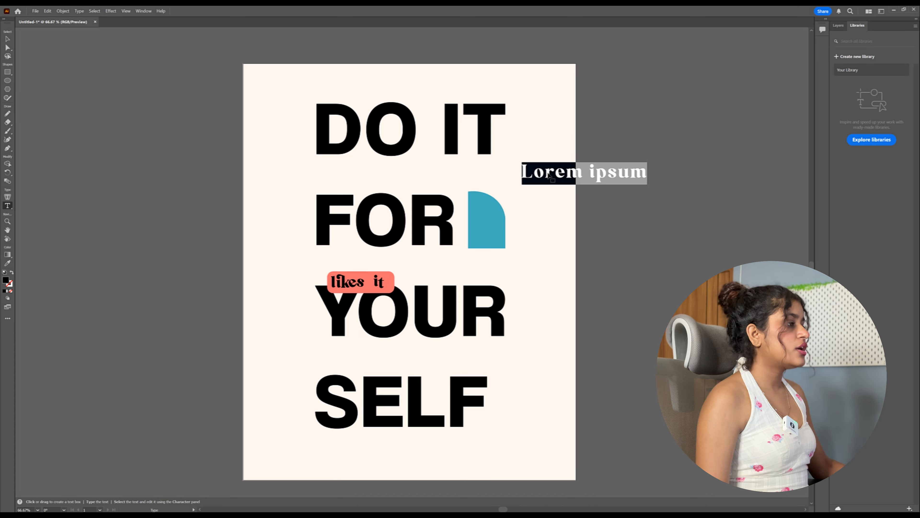
key("BackSpace")
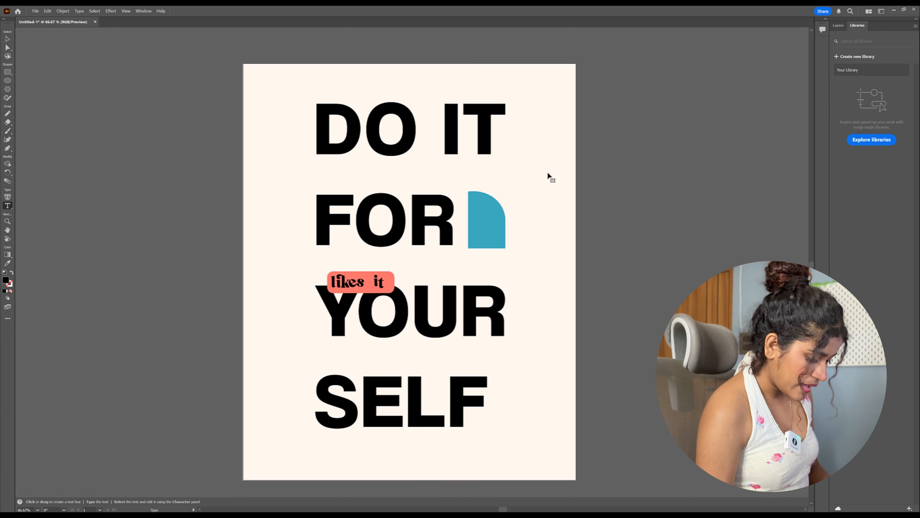
type("fl")
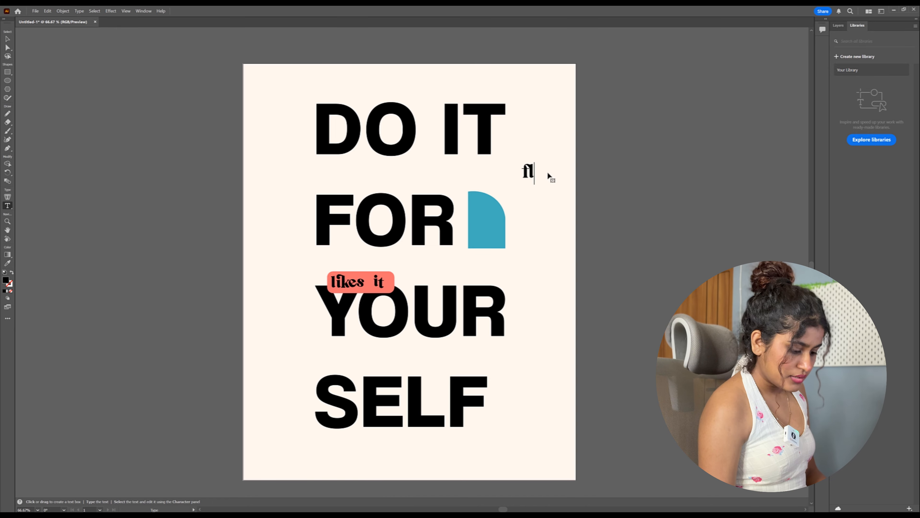
type("se")
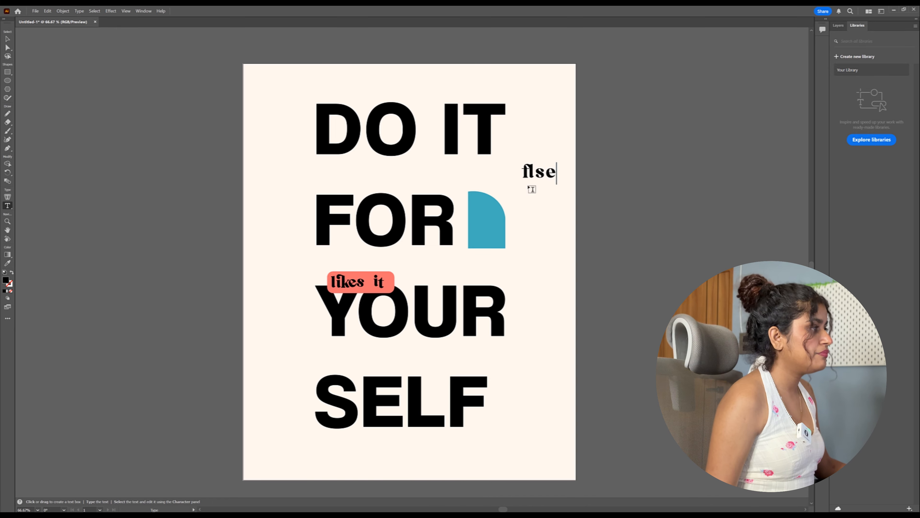
left_click(536, 171)
key("Return")
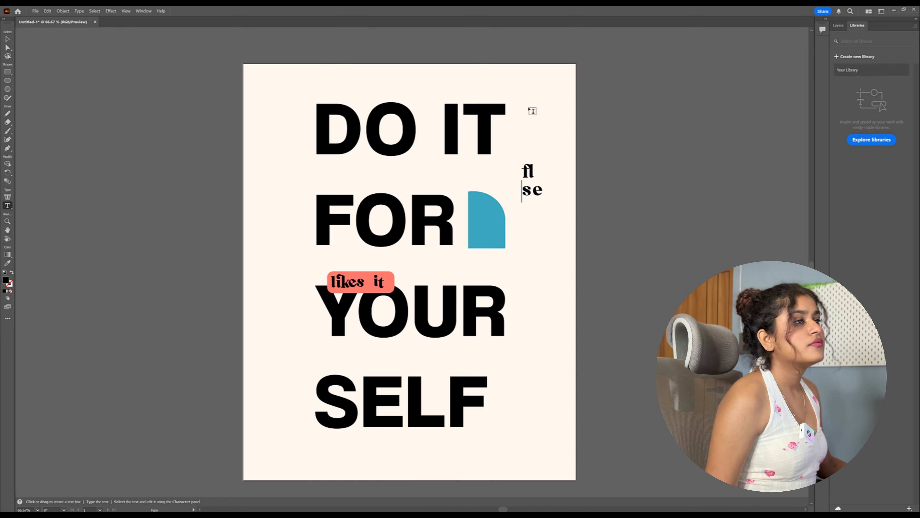
key("Escape")
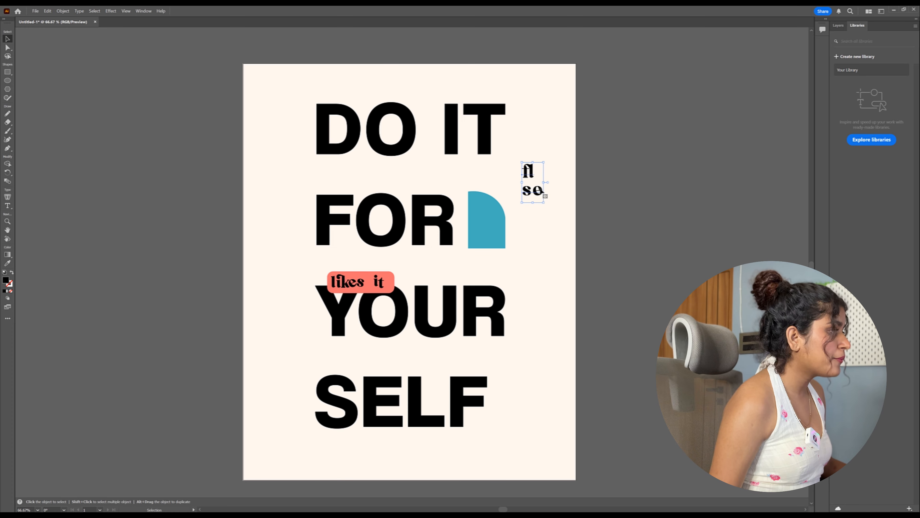
left_click_drag(545, 190, 480, 219)
Select the "fl se" text on the teal shape and set its font to Coolvetica.
key("t")
double_click(496, 232)
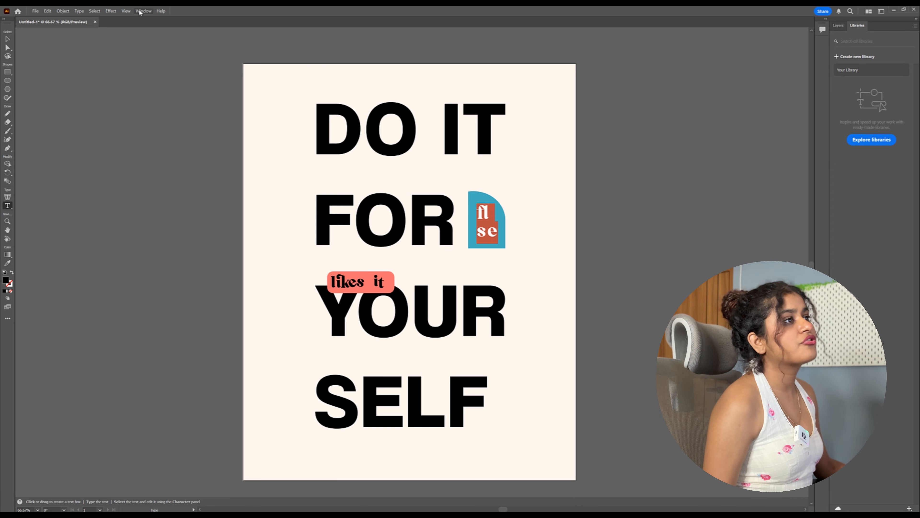
left_click(128, 12)
left_click(152, 153)
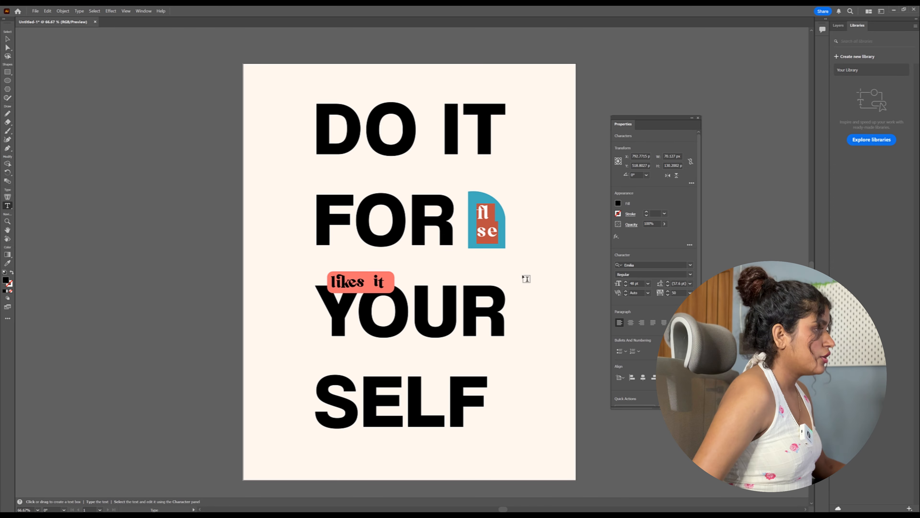
left_click(691, 266)
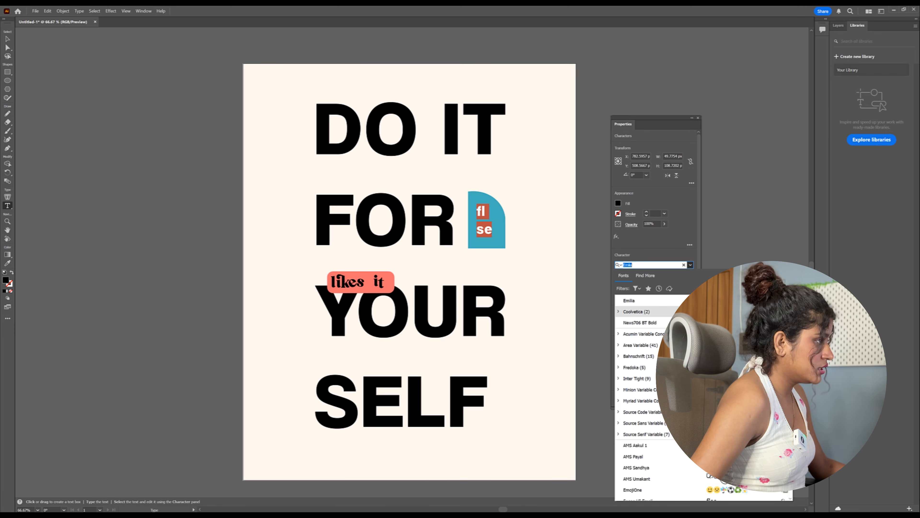
left_click(693, 312)
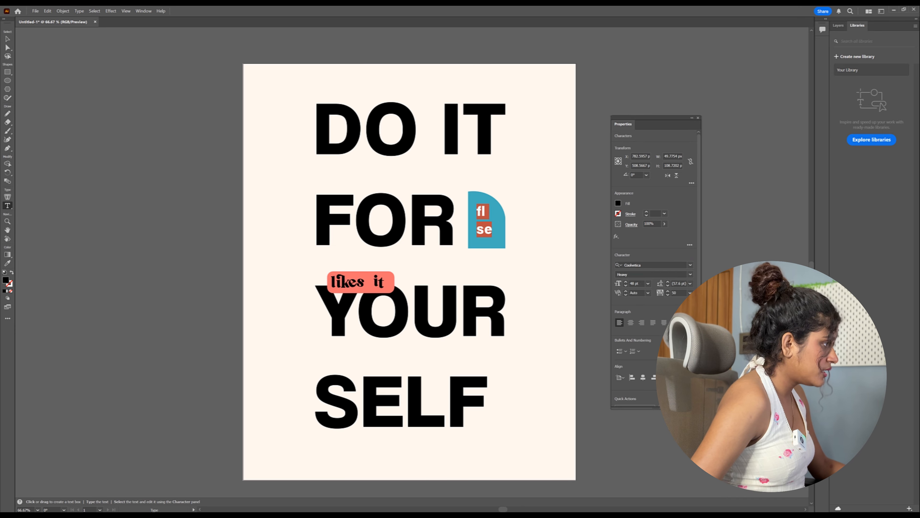
Change the font of the "fl se" text to a condensed all-caps sans serif.
left_click(691, 265)
scroll(641, 399, "down", 3)
scroll(641, 399, "down", 4)
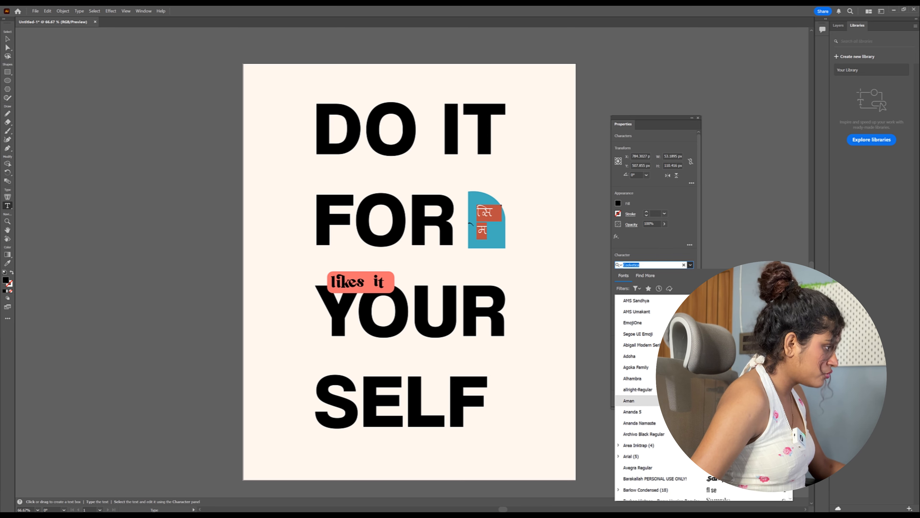
left_click(640, 456)
key("Escape")
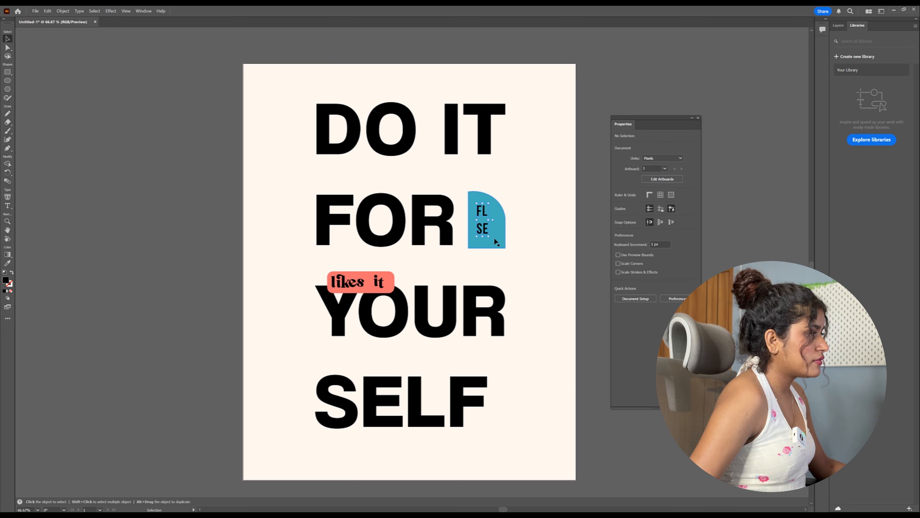
Enlarge the "FL SE" text to about 90 pt with 72 pt leading and centre it on the teal shape.
mouse_move(489, 237)
left_mouse_down()
mouse_move(499, 264)
mouse_move(489, 246)
left_mouse_up()
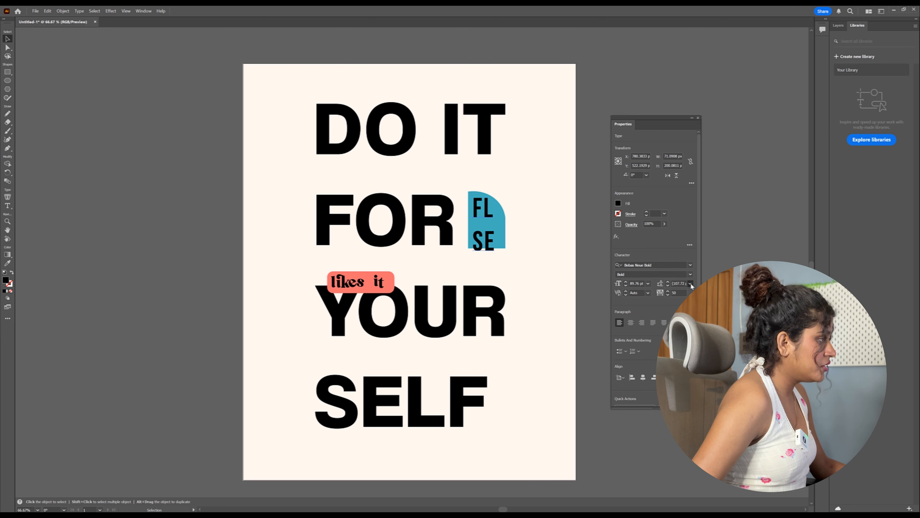
key("ctrl+z")
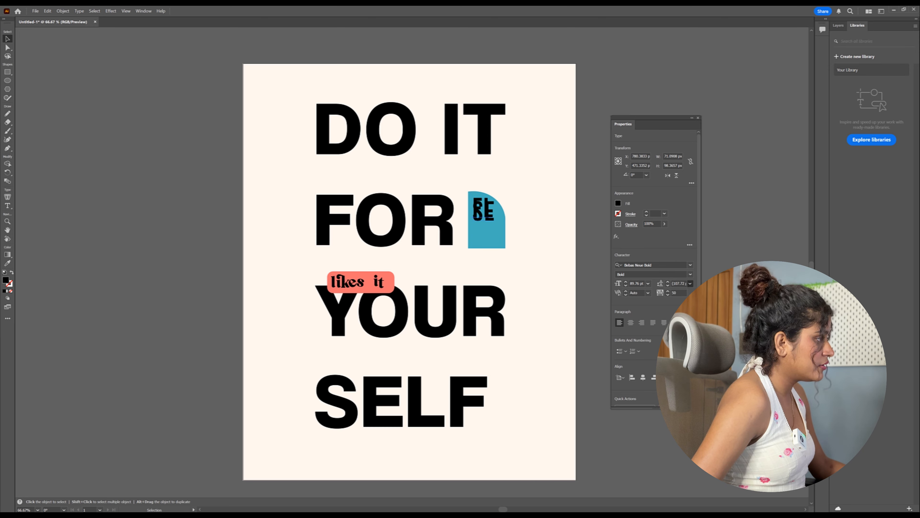
key("ctrl+shift+z")
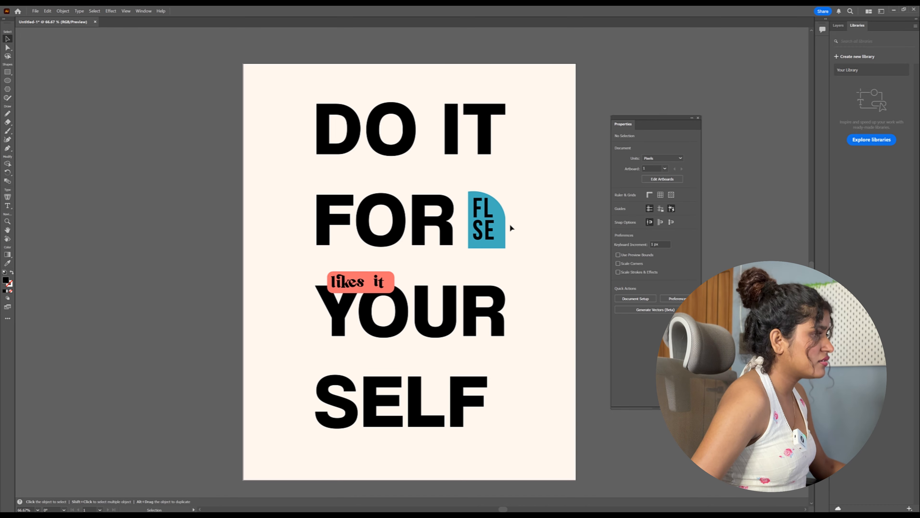
left_click_drag(509, 227, 510, 231)
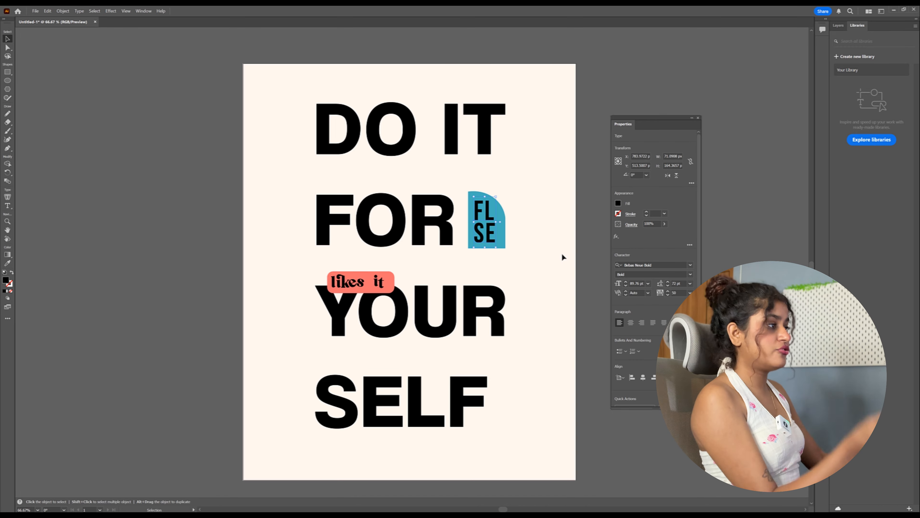
left_click_drag(490, 236, 491, 237)
left_click(530, 240)
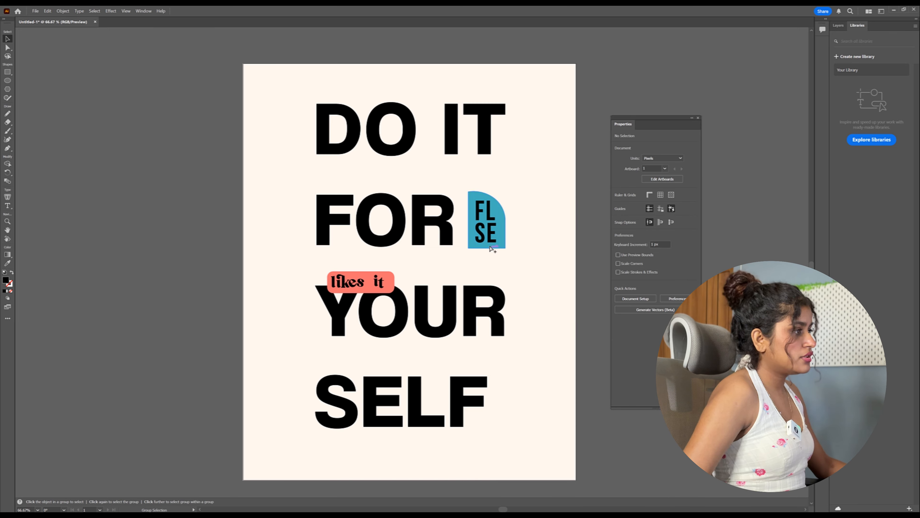
Convert the "FL SE" text to outlines and ungroup it into separate letters.
scroll(489, 241, "up", 3)
left_click(446, 158)
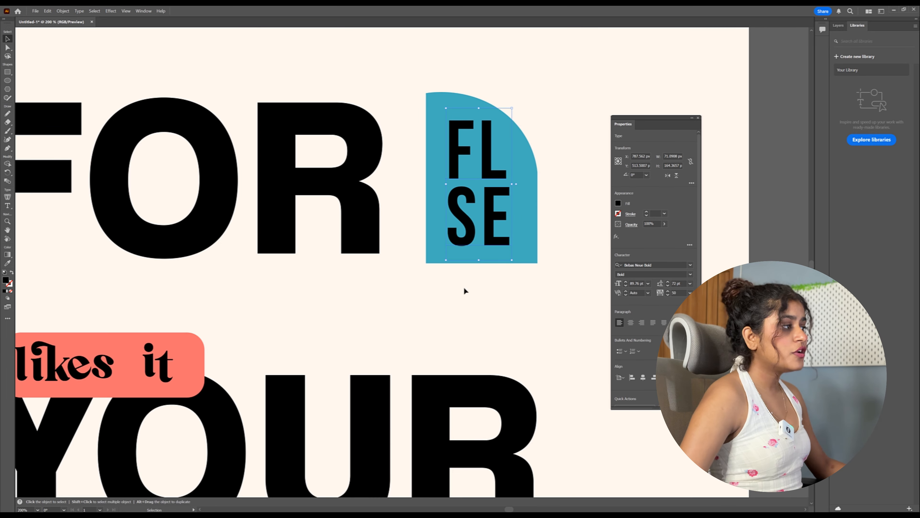
right_click(492, 205)
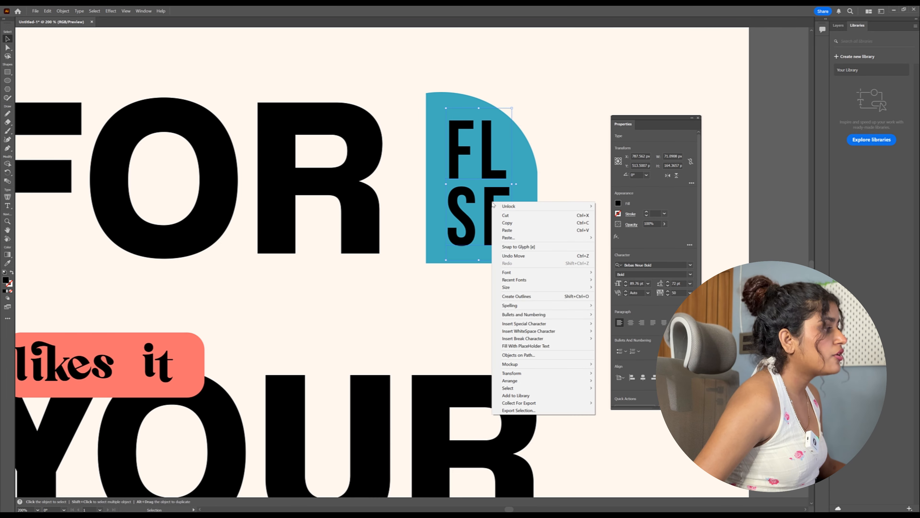
left_click(527, 296)
right_click(492, 198)
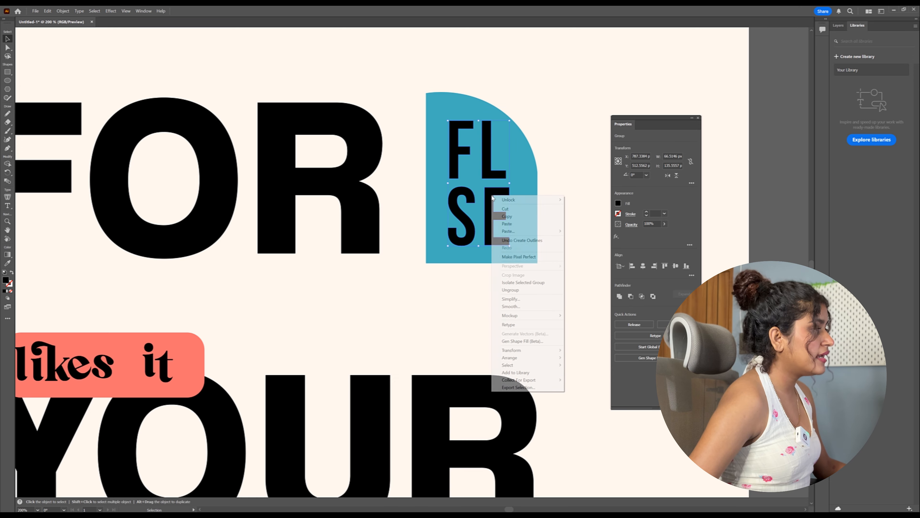
left_click(513, 290)
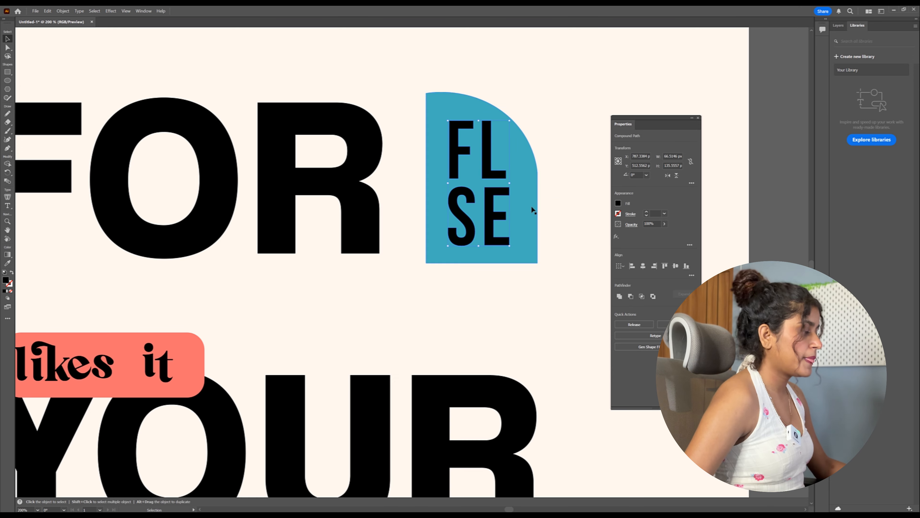
Rotate the letter L about 7° clockwise and tilt the letter S slightly counterclockwise on the teal shape.
left_click(540, 205)
left_click(455, 164)
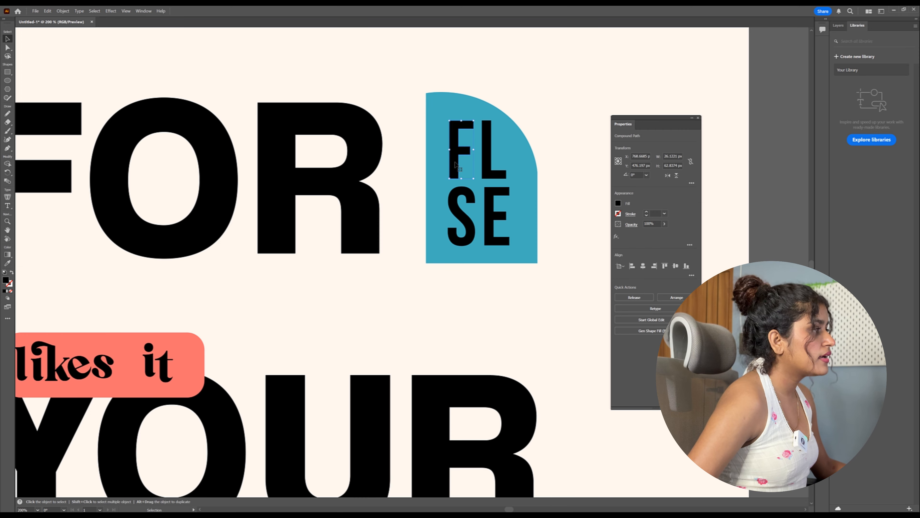
left_click(459, 162)
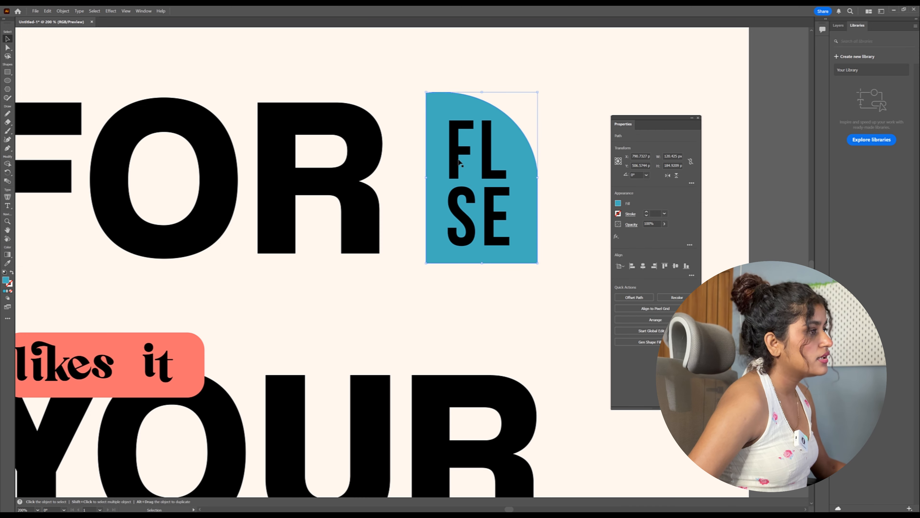
left_click(458, 156)
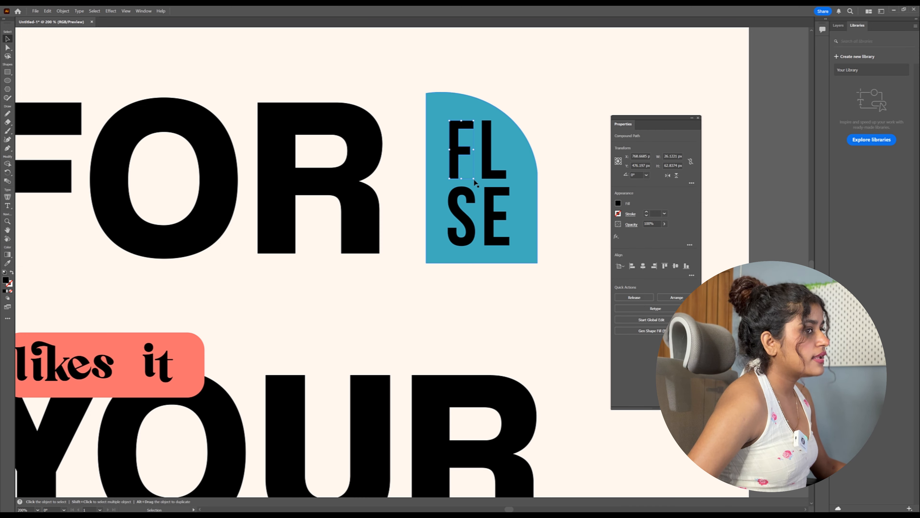
left_click(491, 174)
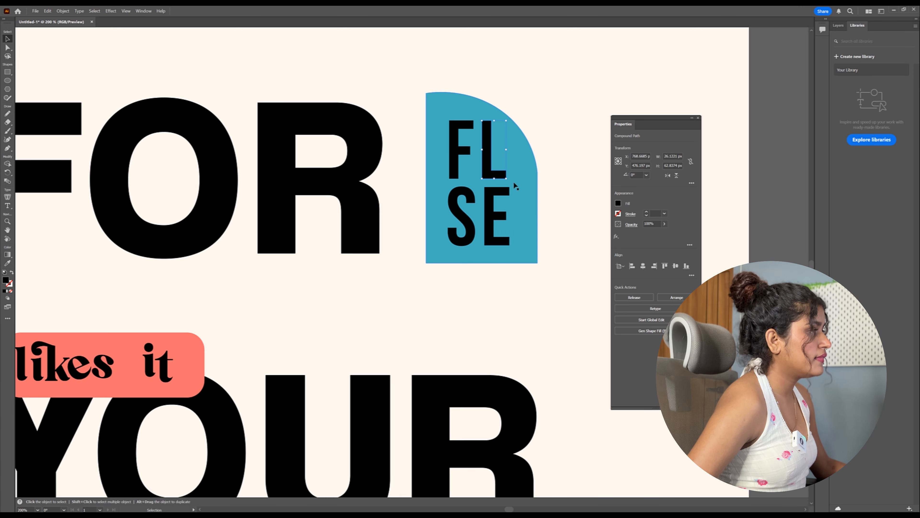
left_click_drag(507, 181, 503, 181)
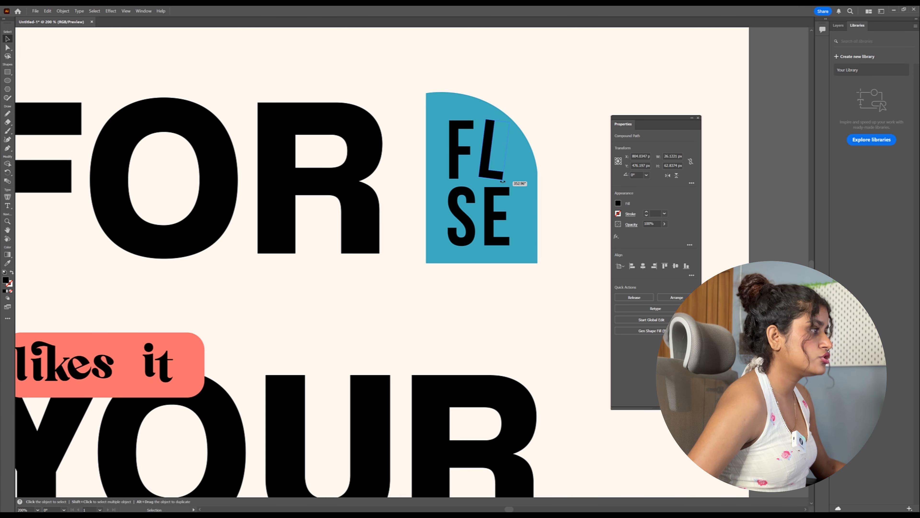
left_click(481, 221)
left_click_drag(477, 248, 482, 246)
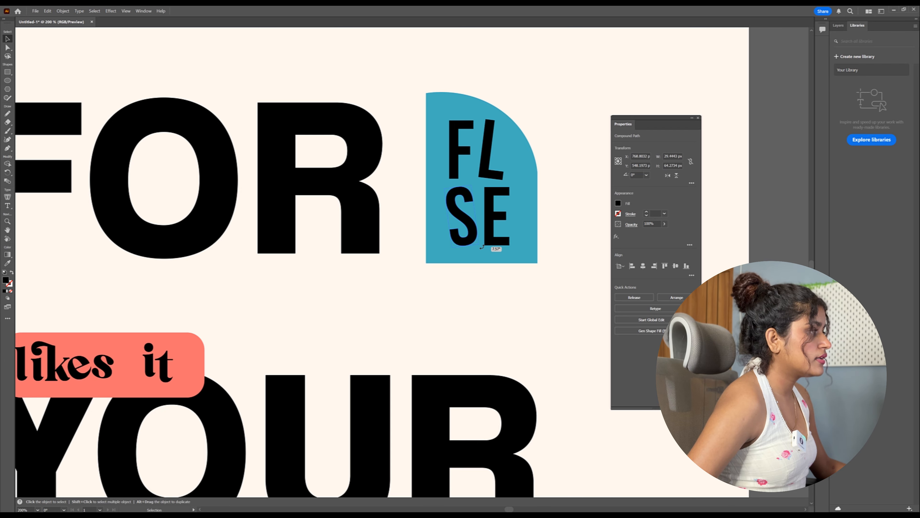
left_click(554, 279)
scroll(471, 275, "down", 3)
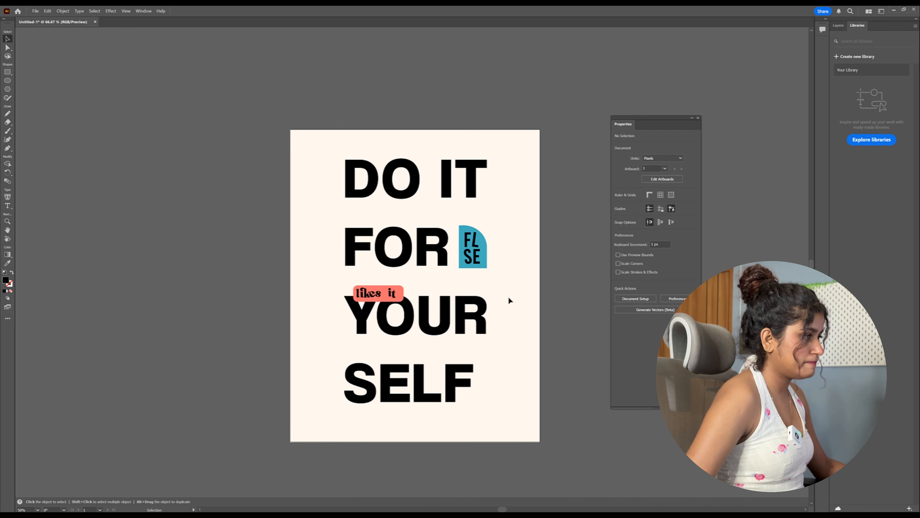
Create a 10-point star on the poster with radii of 206.6738 px and 78.9424 px.
scroll(505, 277, "down", 1)
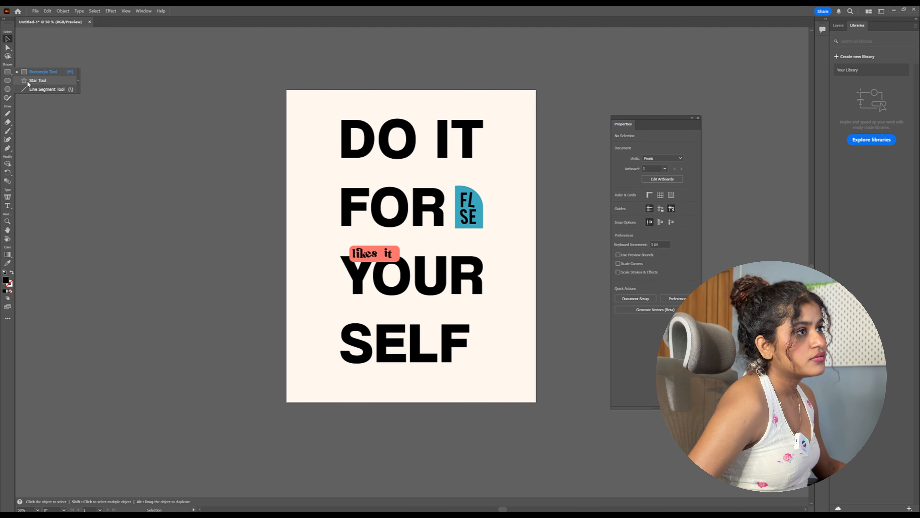
left_click(37, 80)
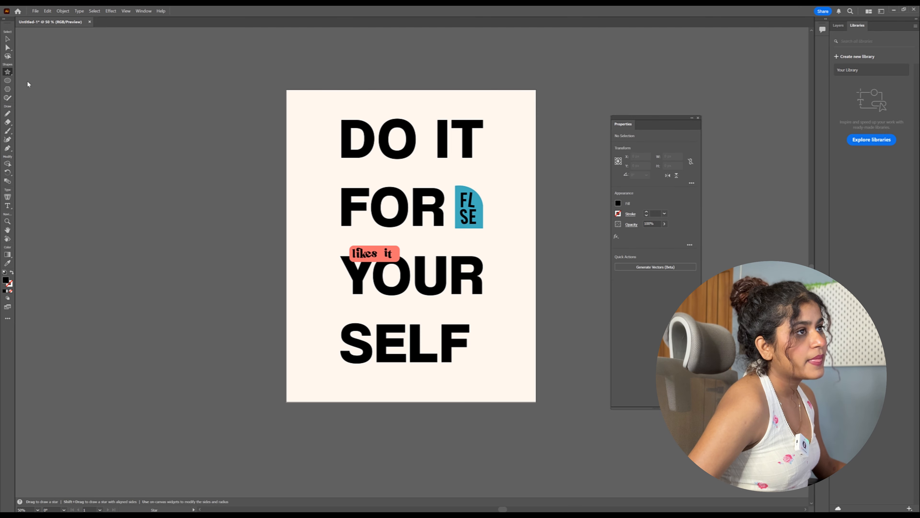
left_click(317, 174)
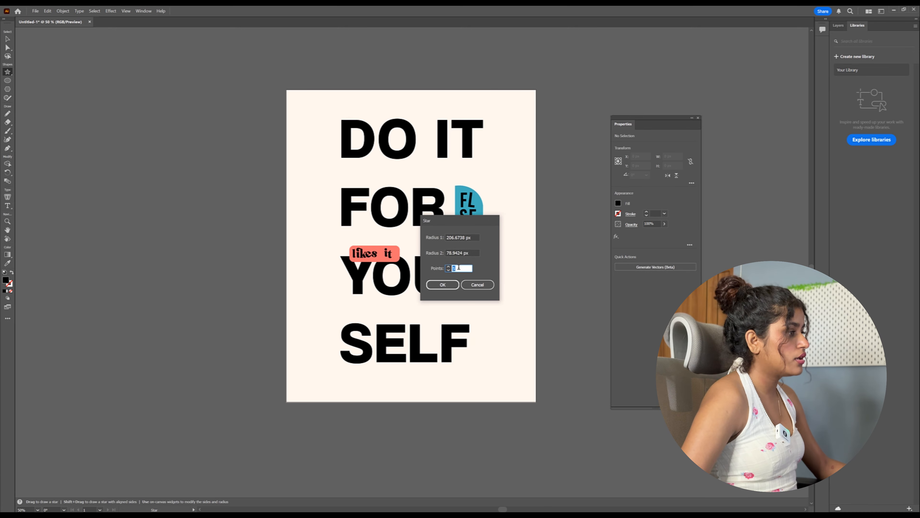
key("BackSpace")
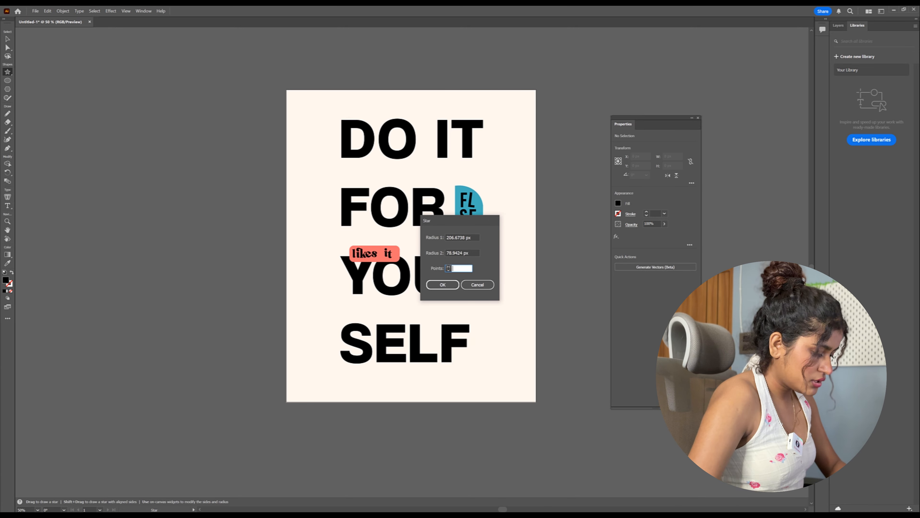
type("10")
left_click(443, 284)
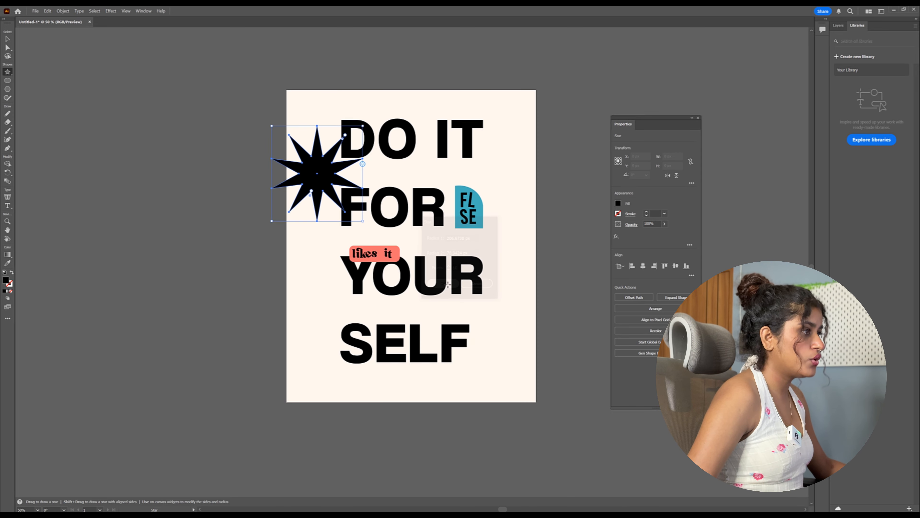
Rotate the star to 315°, shrink it to about 236 px wide, and place it between the starts of "DO IT" and "FOR".
left_click(7, 38)
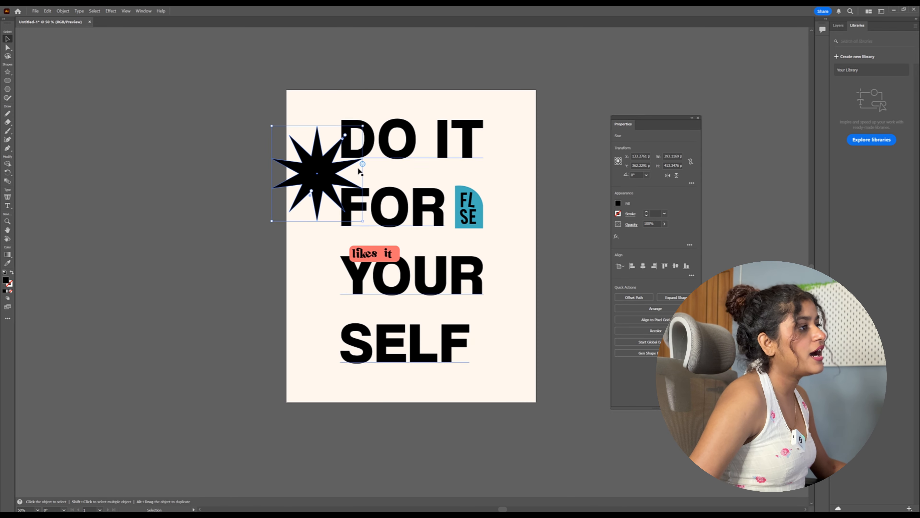
left_click_drag(344, 208, 349, 254)
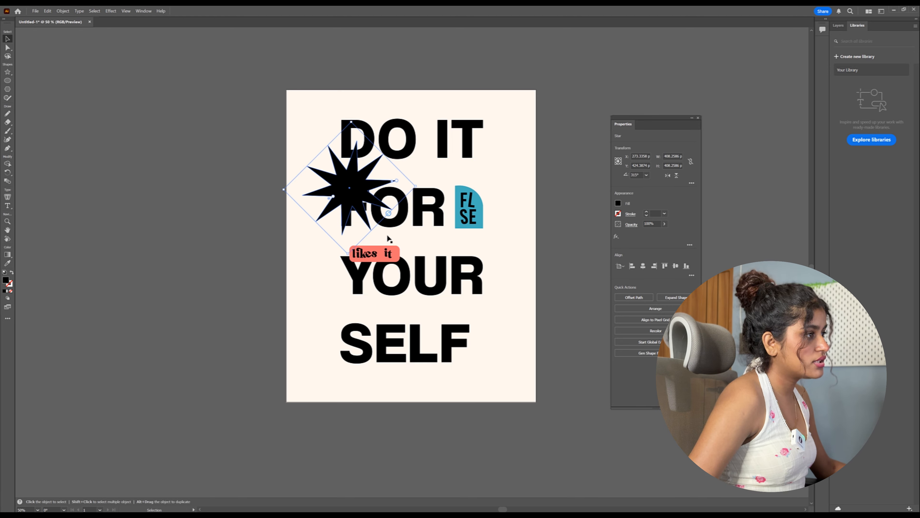
left_click_drag(416, 186, 351, 175)
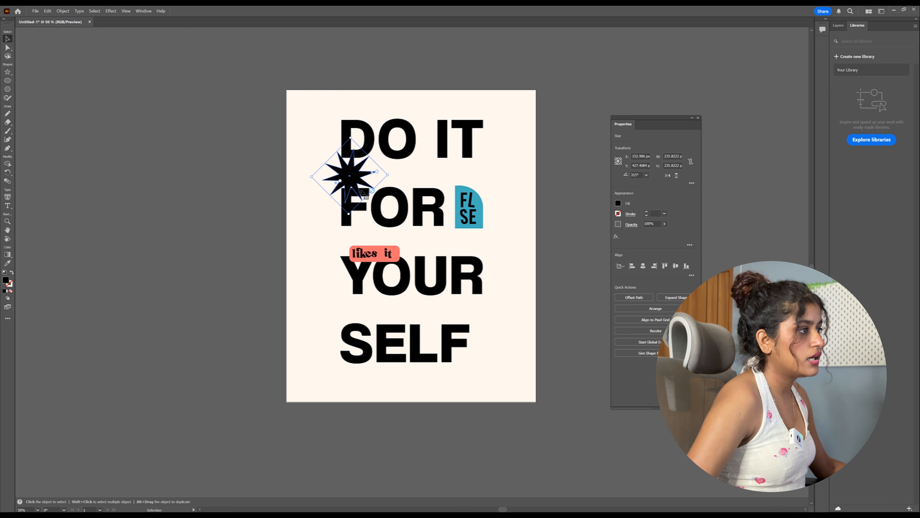
Fill the star with a soft pink, about RGB 244, 135, 200.
double_click(5, 280)
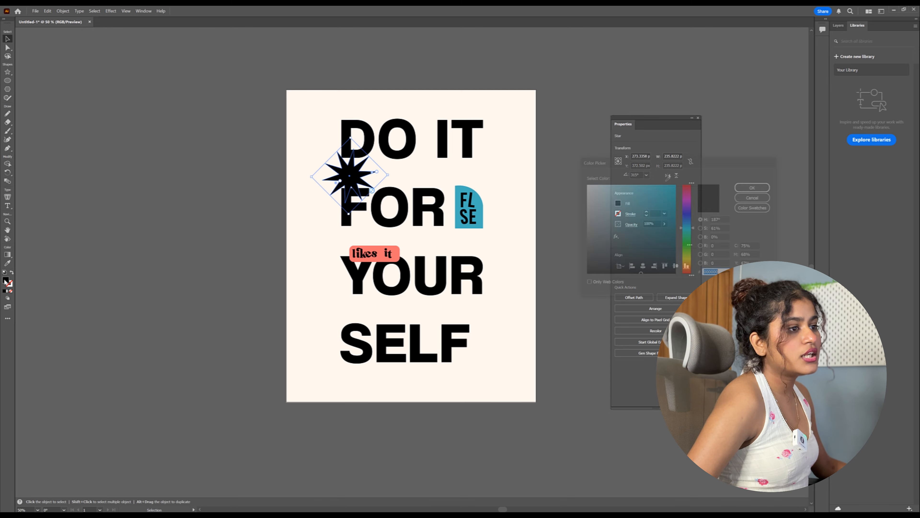
left_click_drag(689, 228, 689, 204)
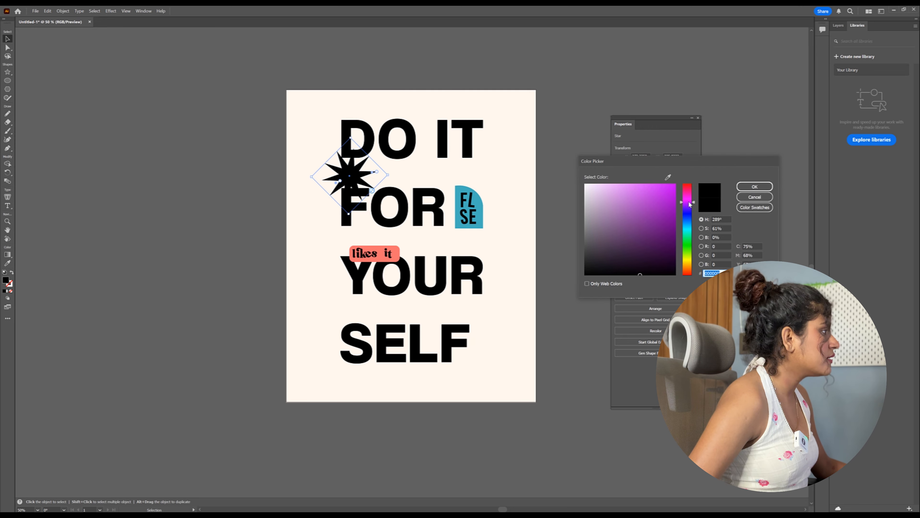
left_click(627, 183)
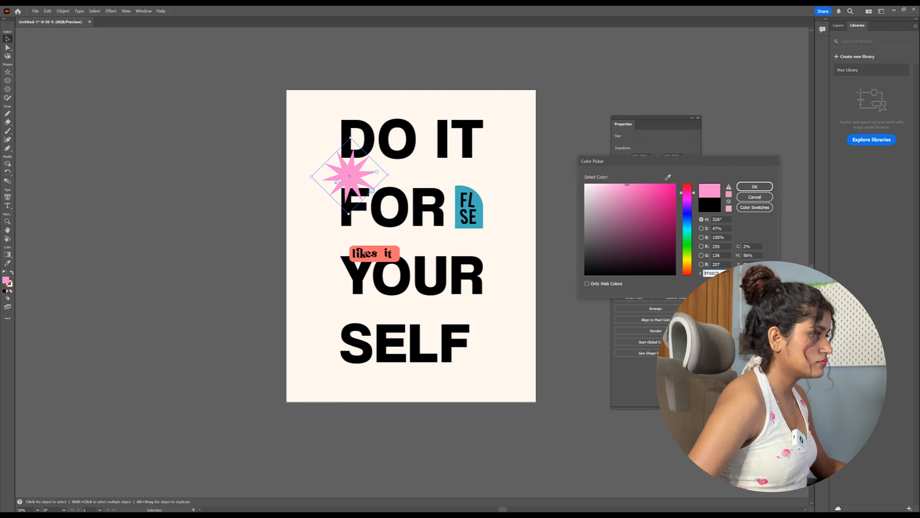
left_click_drag(621, 174, 629, 177)
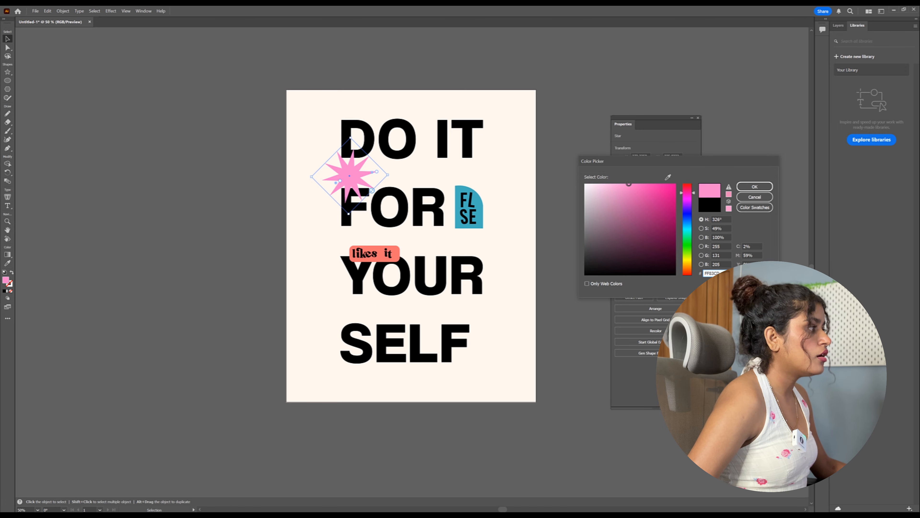
left_click_drag(624, 190, 622, 185)
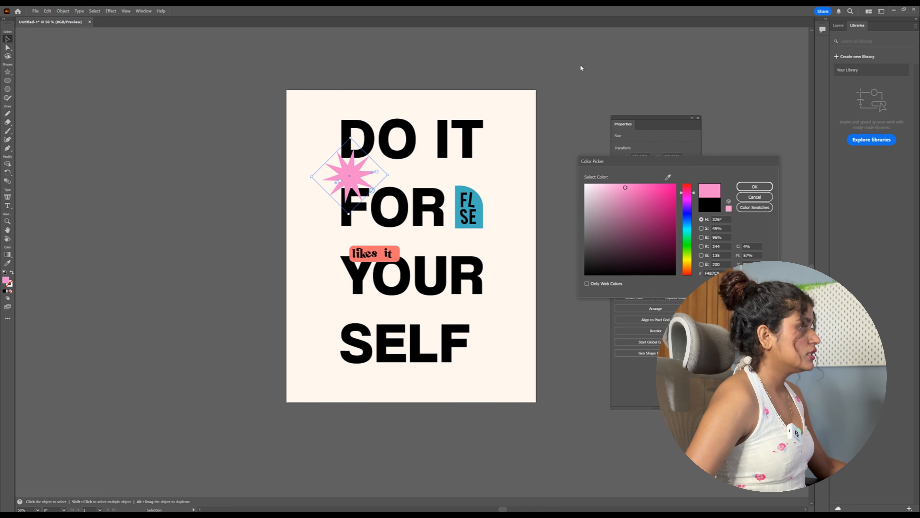
left_click(754, 186)
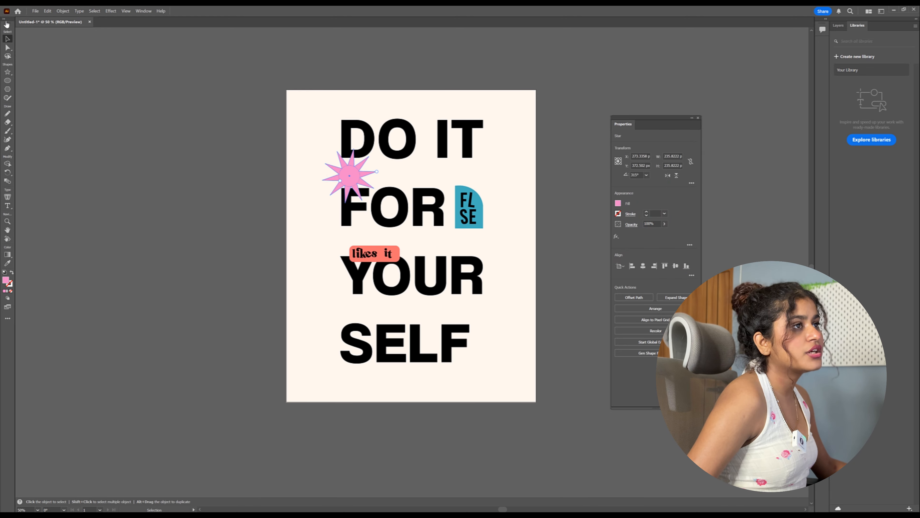
left_click(171, 217)
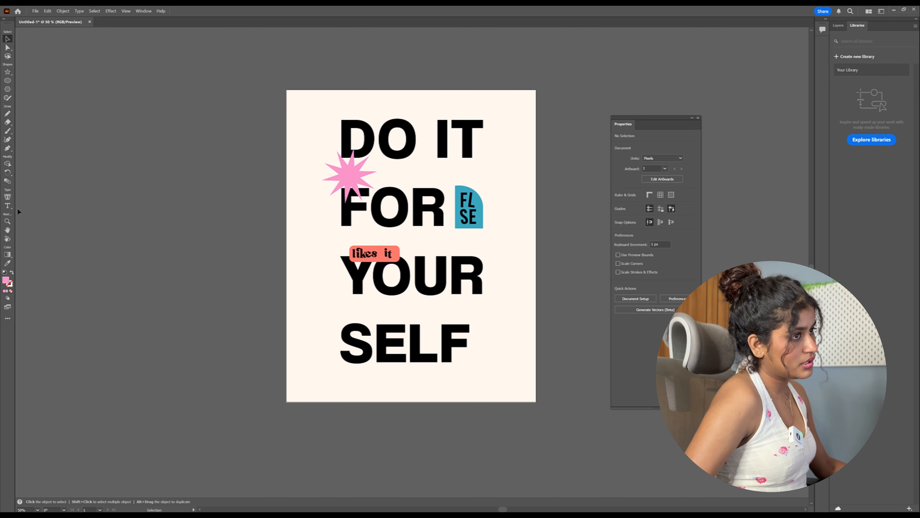
Add the text "if" in a regular-style script font at about 76 pt, tilt it, and position it on the pink star.
left_click(8, 205)
left_click(308, 208)
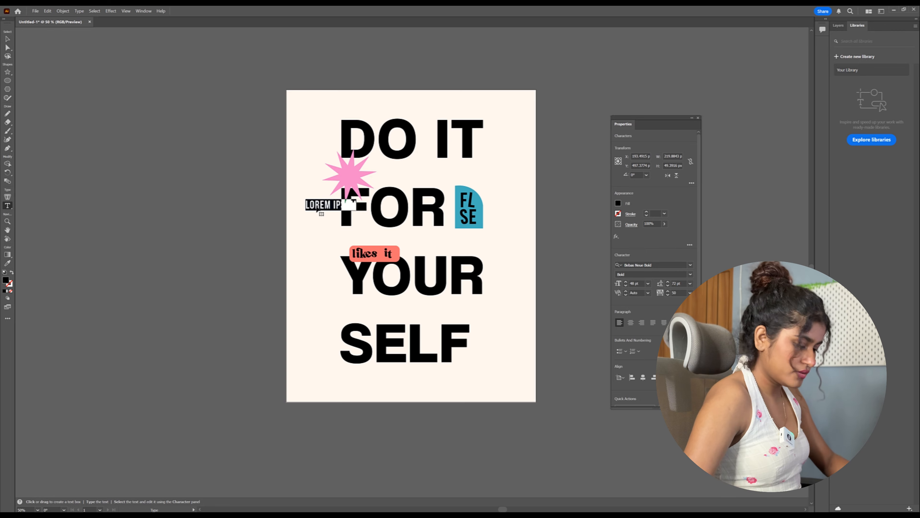
key("BackSpace")
type("if")
left_click_drag(352, 180, 351, 183)
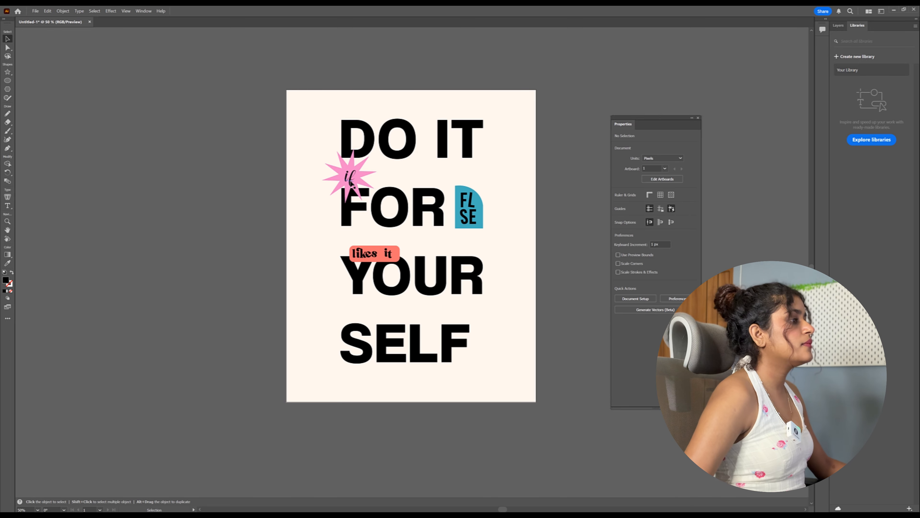
left_click(691, 274)
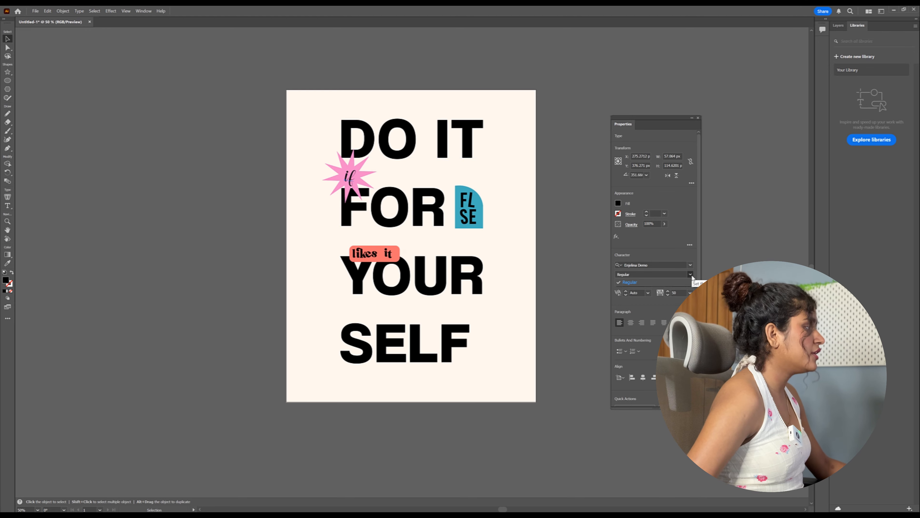
left_click(687, 280)
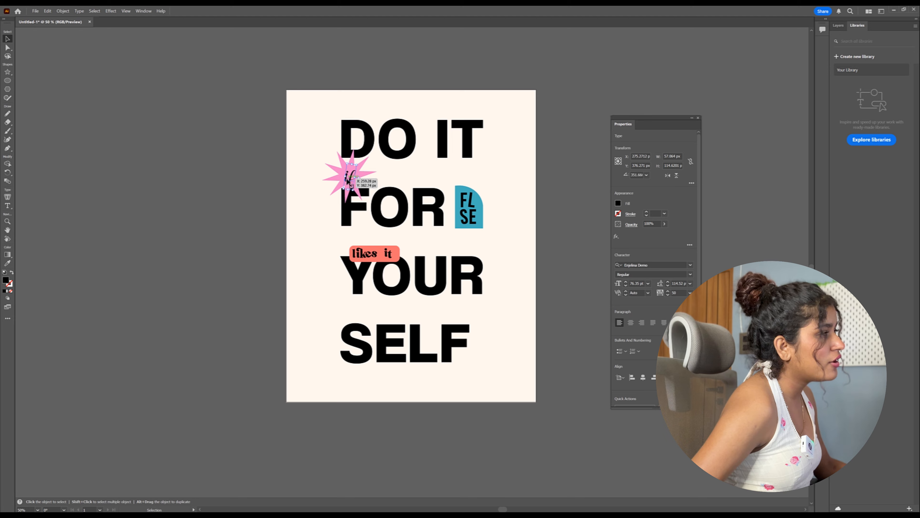
Add a black stroke of 2 pt to the "if" text on the pink star.
left_click(9, 285)
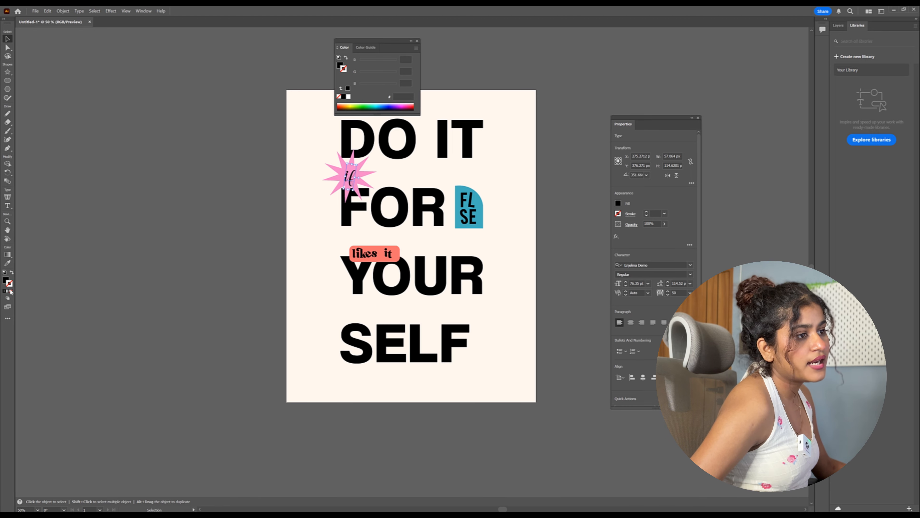
left_click(5, 291)
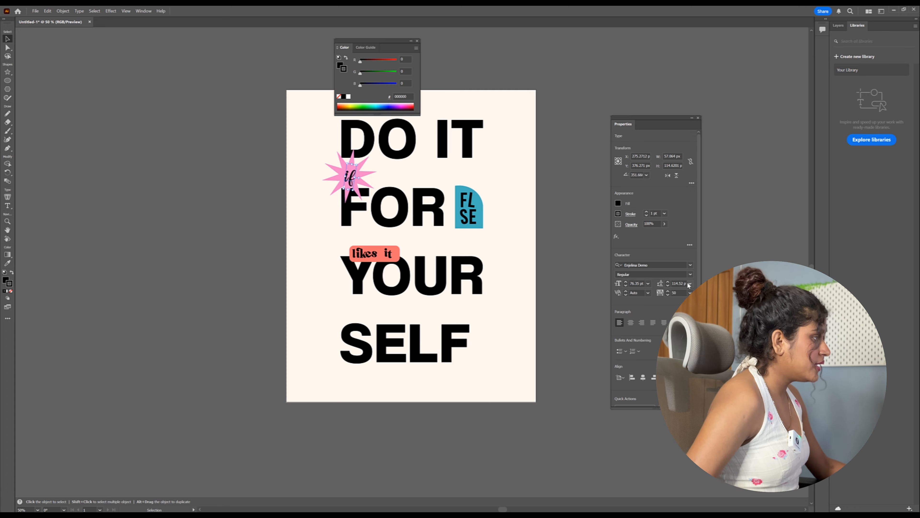
scroll(657, 233, "down", 1)
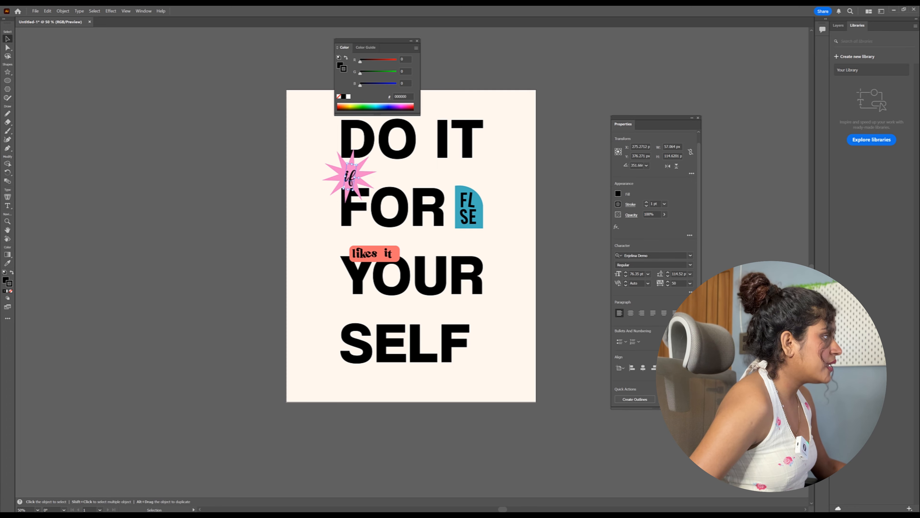
left_click(647, 203)
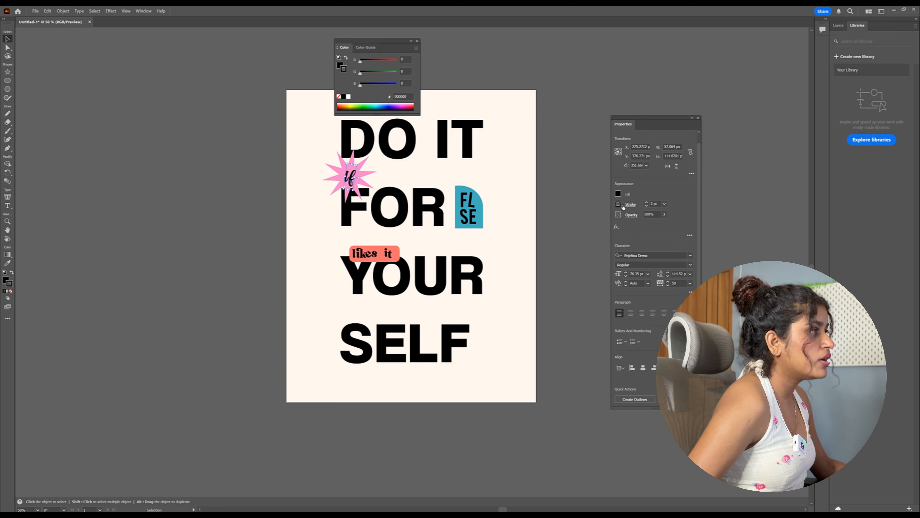
left_click(417, 41)
left_click(418, 42)
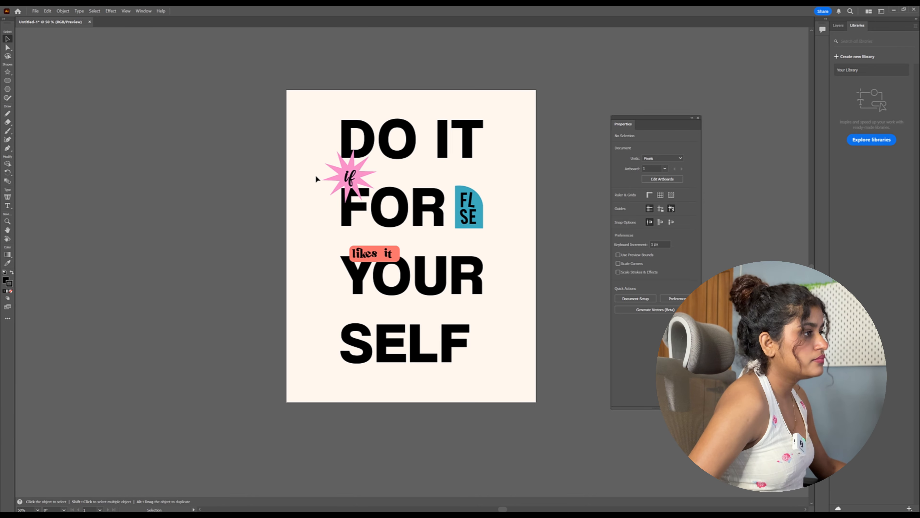
left_click(358, 180)
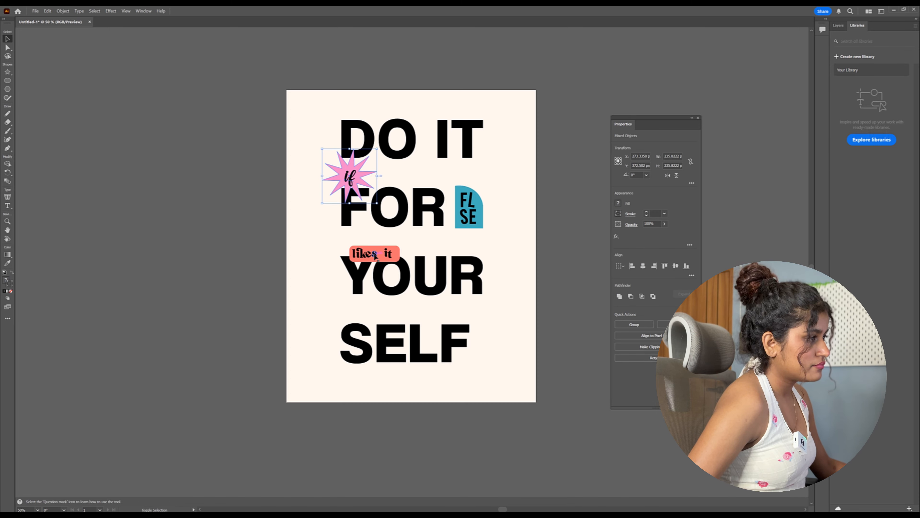
left_click(393, 261, "shift")
left_click(335, 261)
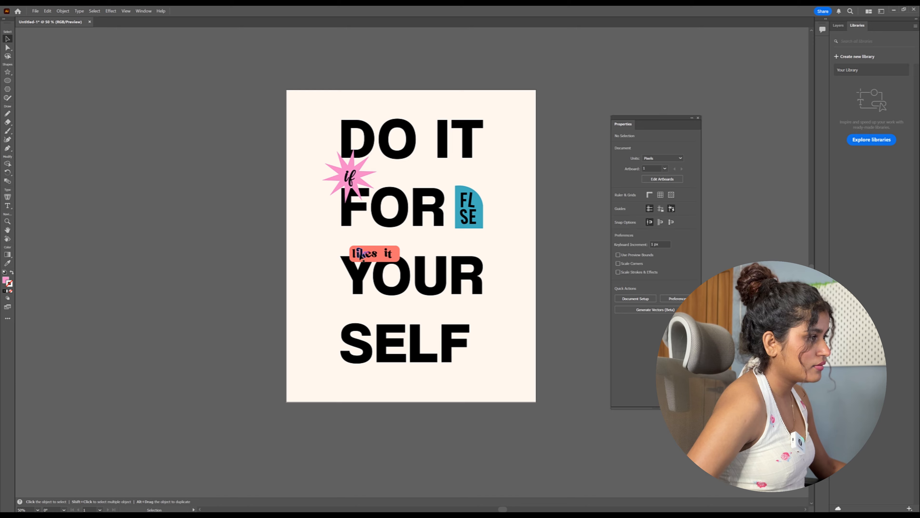
scroll(359, 254, "up", 4)
left_click(342, 260)
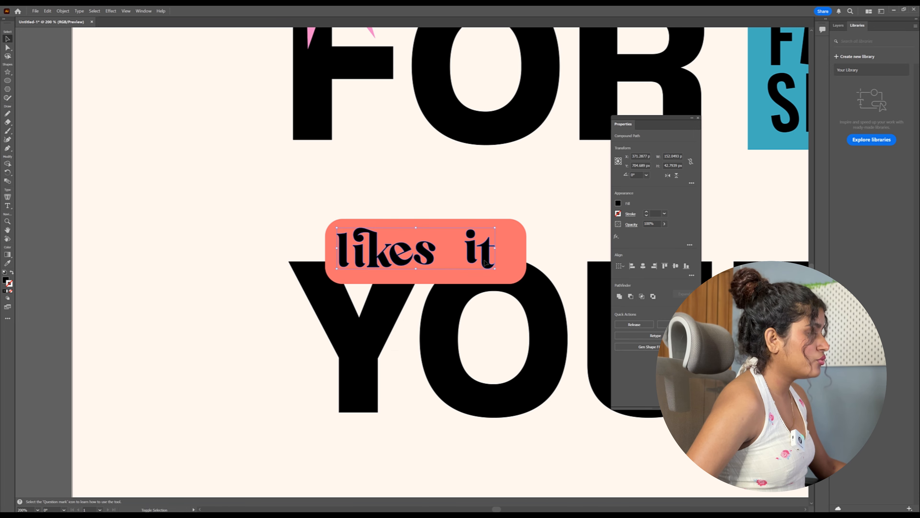
right_click(413, 259)
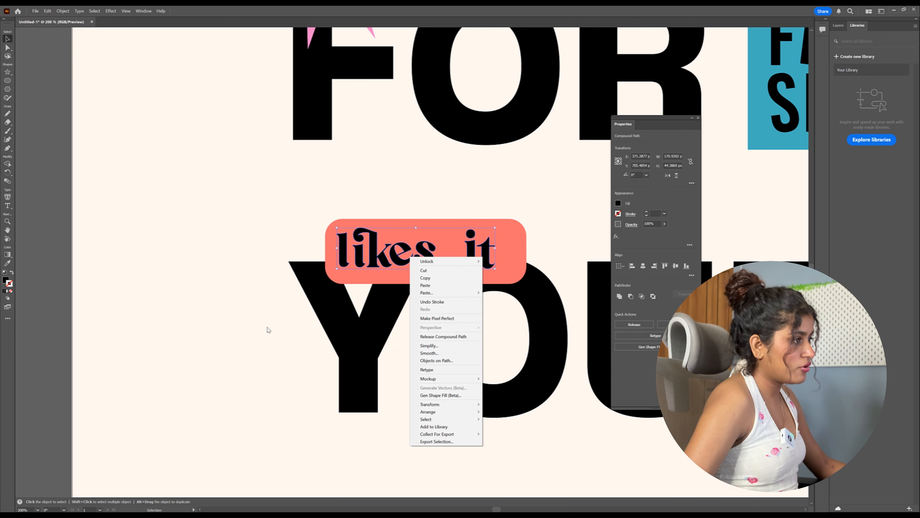
left_click(220, 294)
Group all the letter shapes of "likes it" on the coral tag into one object.
left_click(347, 258)
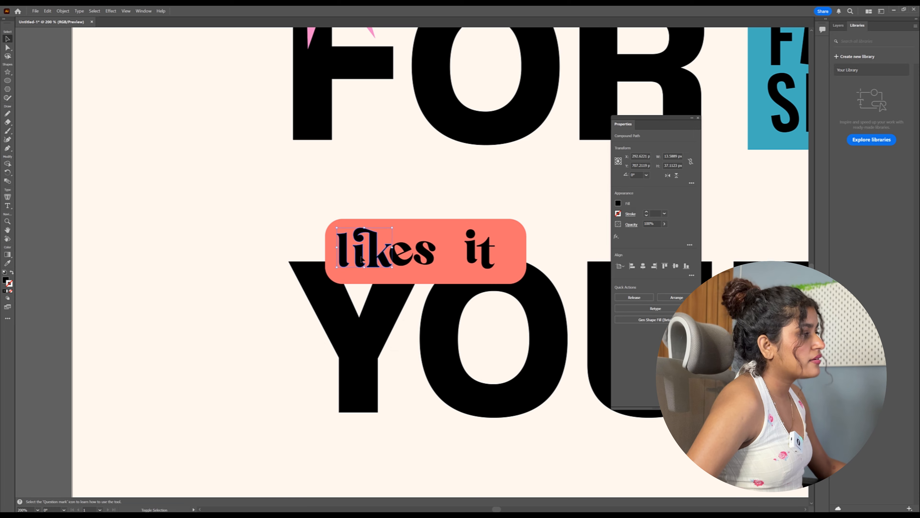
left_click(429, 258, "shift")
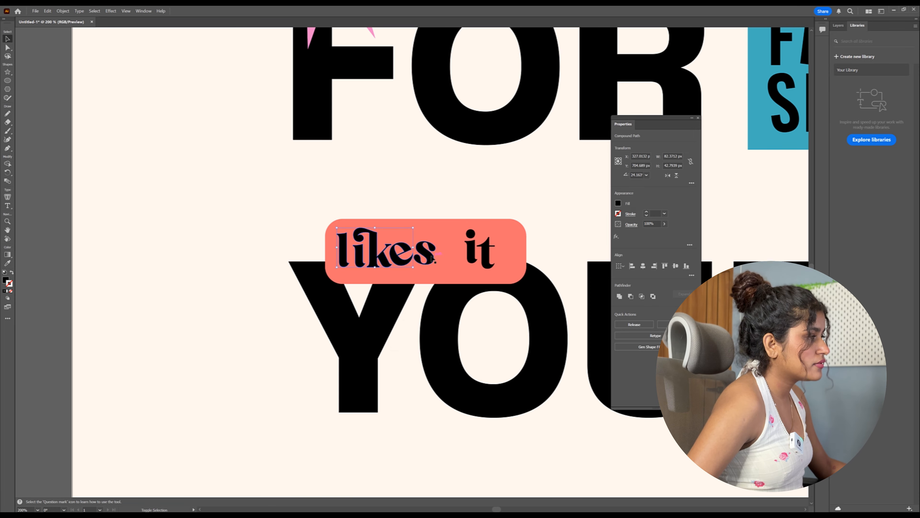
left_click(485, 259, "shift")
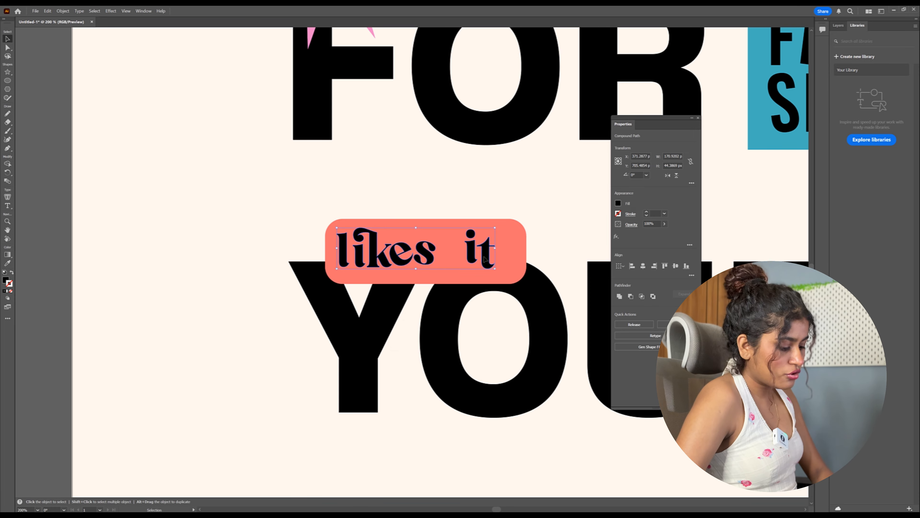
key("ctrl+g")
Enlarge the teal tag and its lettering slightly, keeping it beside "FOR".
left_click(522, 197)
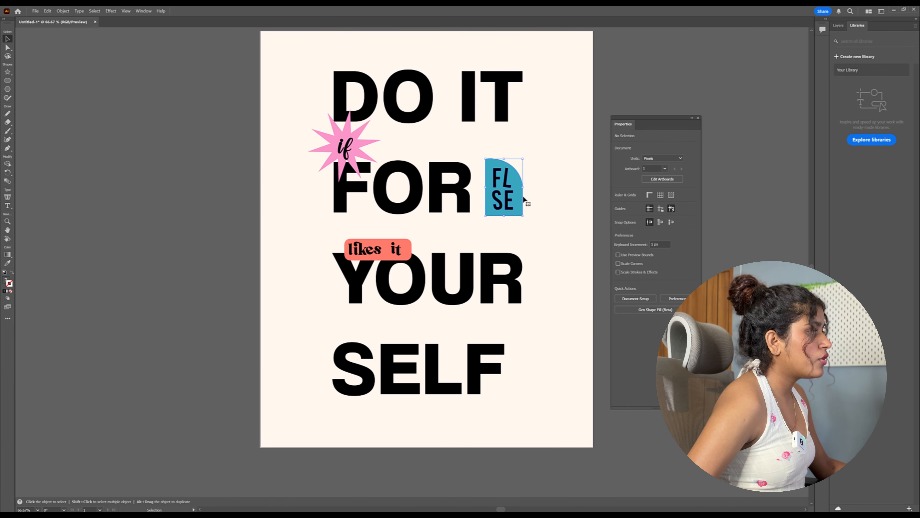
mouse_move(503, 216)
left_mouse_down()
mouse_move(506, 227)
mouse_move(506, 210)
left_mouse_up()
left_click(544, 242)
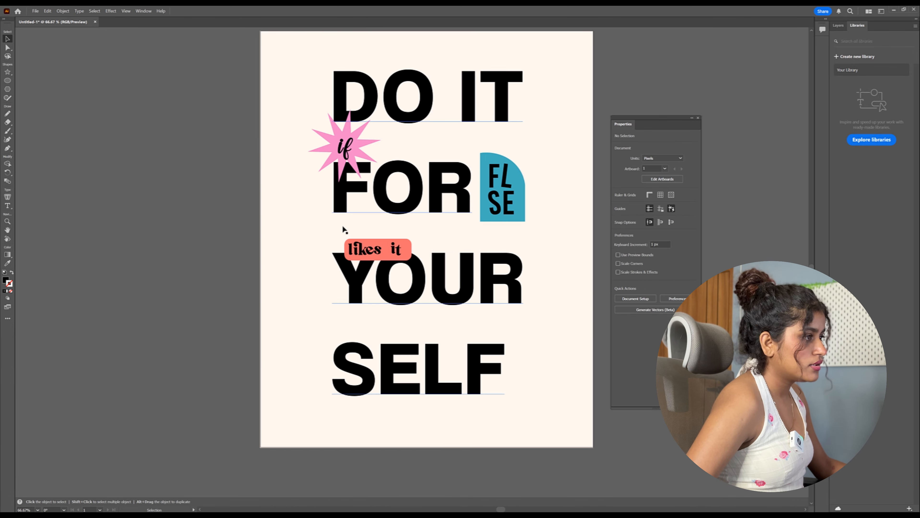
Lock the large "DO IT FOR YOUR SELF" text in the layer list.
left_click(388, 258)
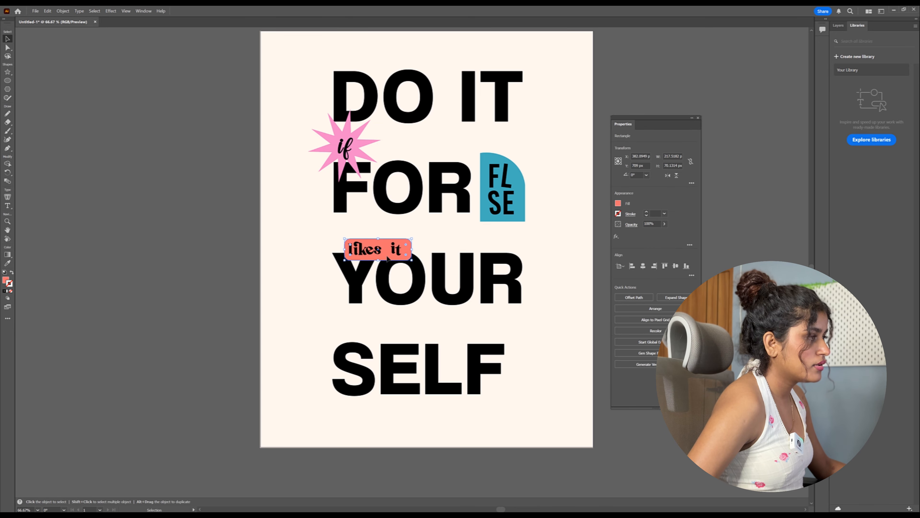
left_click(422, 98)
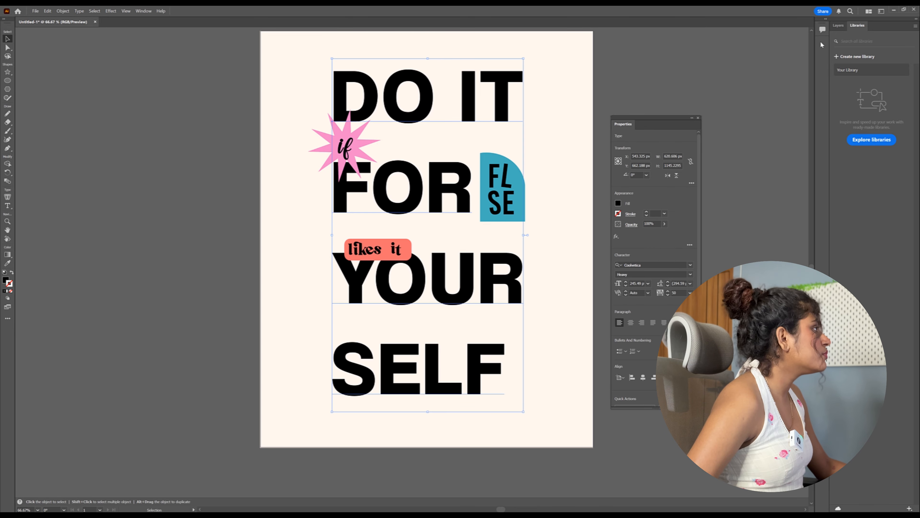
left_click(836, 28)
left_click(843, 103)
Enlarge the coral "likes it" tag and the pink "if" star slightly, together with their lettering.
left_click_drag(356, 234, 409, 253)
left_click(212, 260)
scroll(485, 264, "down", 1)
left_click_drag(540, 303, 513, 309)
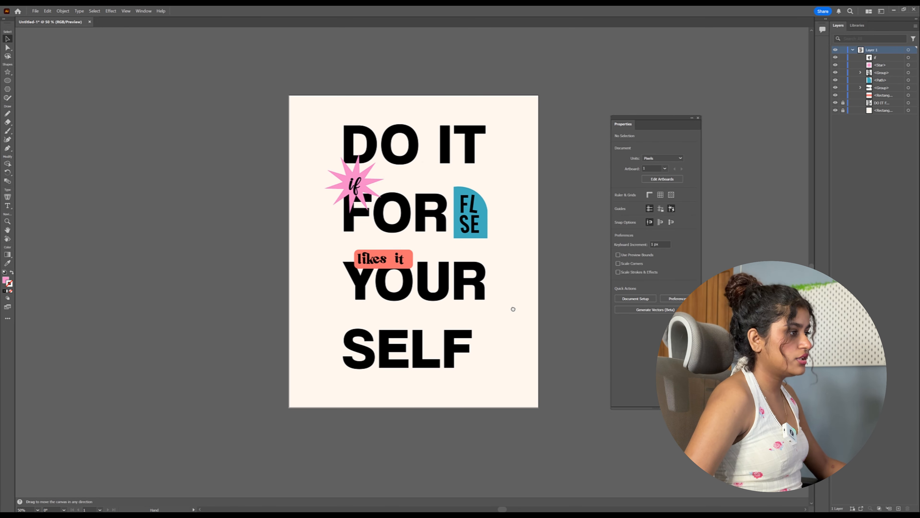
Draw a pink ellipse about 78 px wide and 68 px high in the gap between "DO" and "IT".
scroll(409, 278, "up", 1)
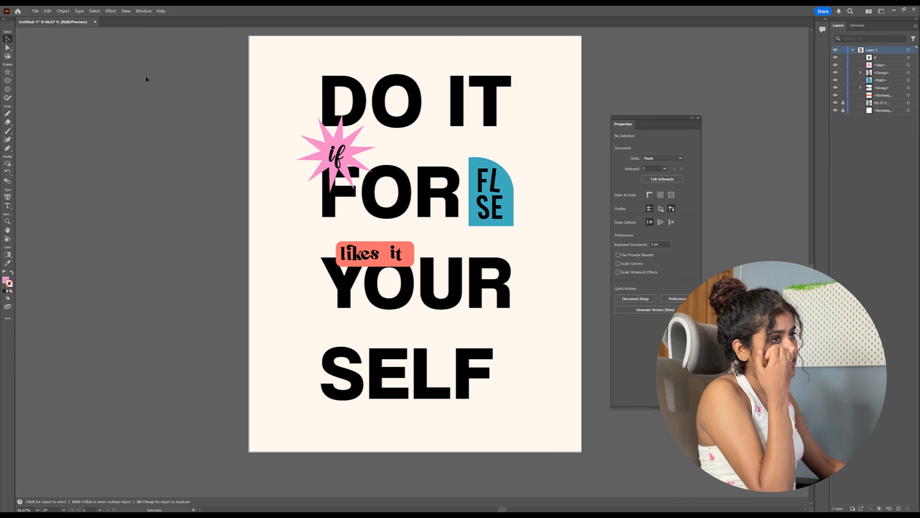
left_click(7, 80)
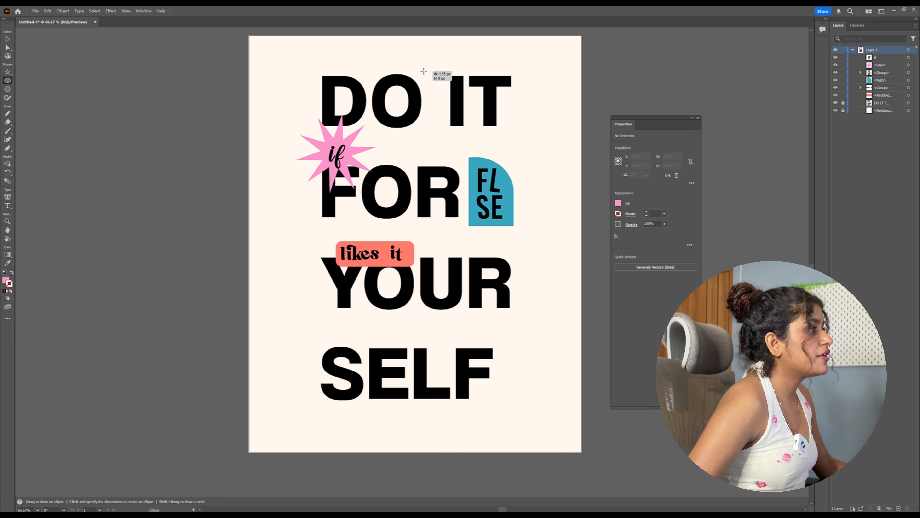
left_click_drag(424, 71, 446, 88)
left_click_drag(449, 109, 447, 92)
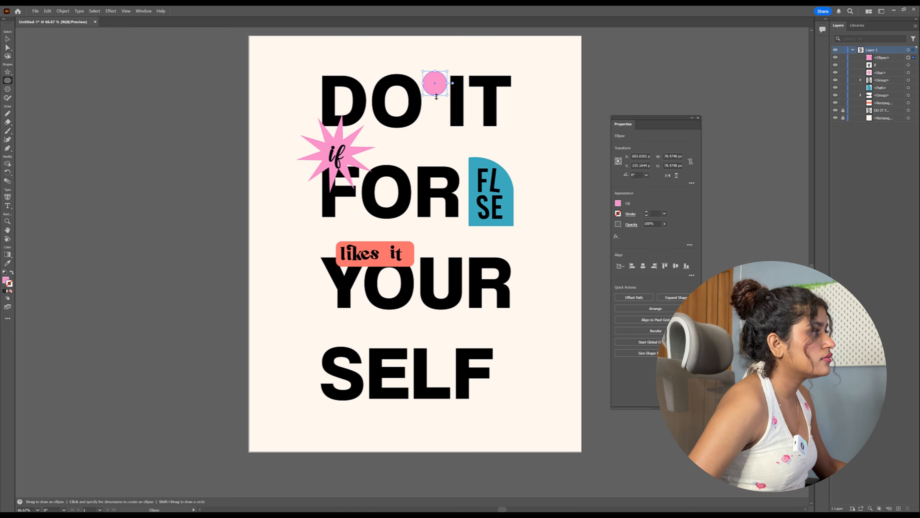
Duplicate the ellipse downward into an overlapping stack of three and scale the stack to about 122 × 217 px.
left_click(8, 39)
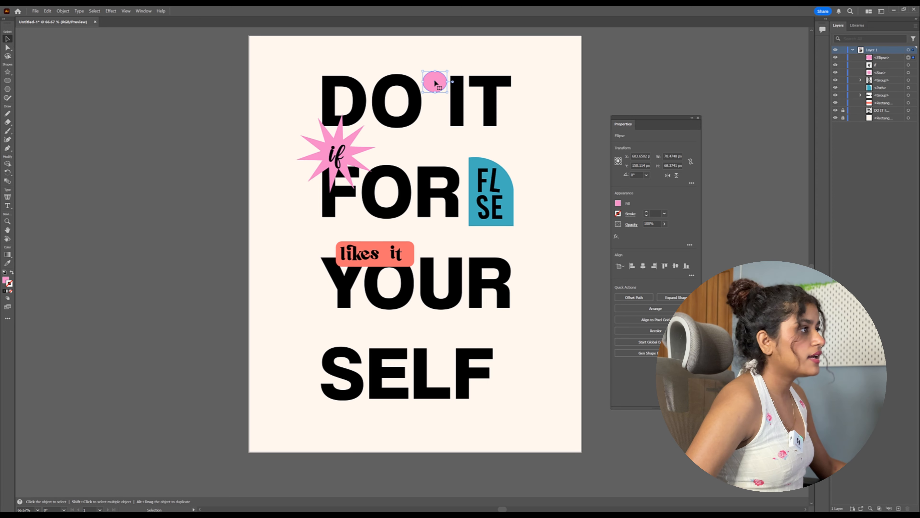
left_click_drag(436, 84, 434, 111)
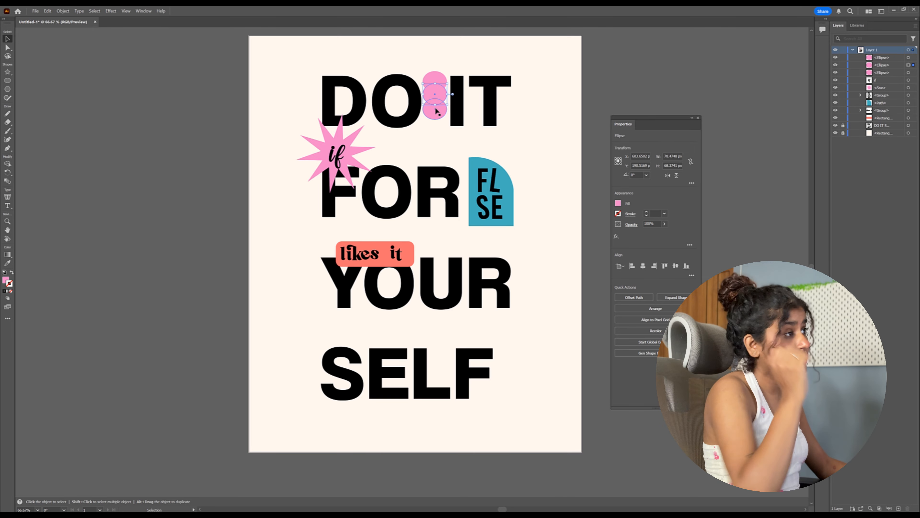
left_click_drag(434, 118, 458, 116)
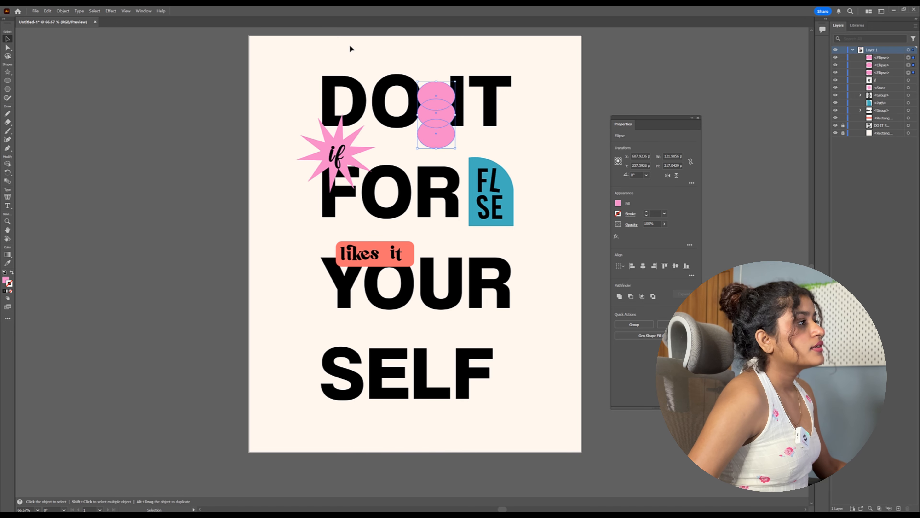
left_click(350, 48)
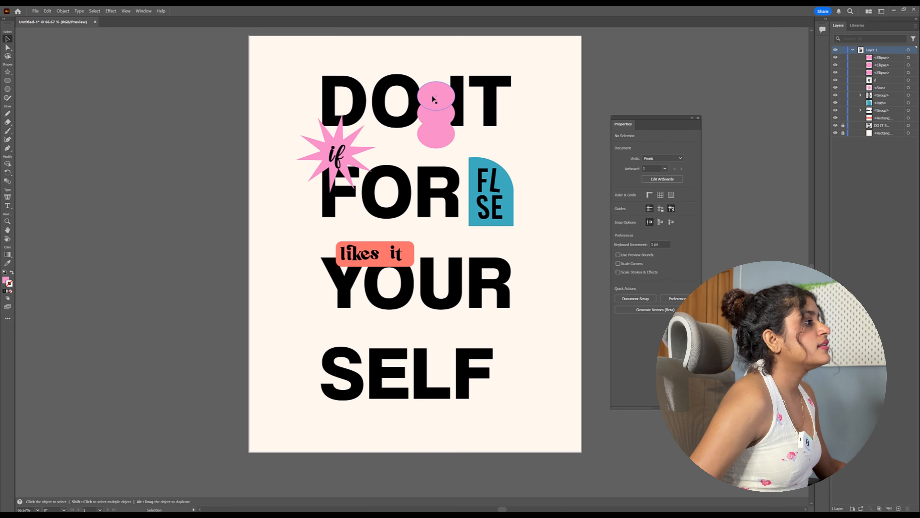
Examine the three stacked ellipses individually to see how they overlap as separate shapes.
left_click(441, 138)
left_click(438, 111)
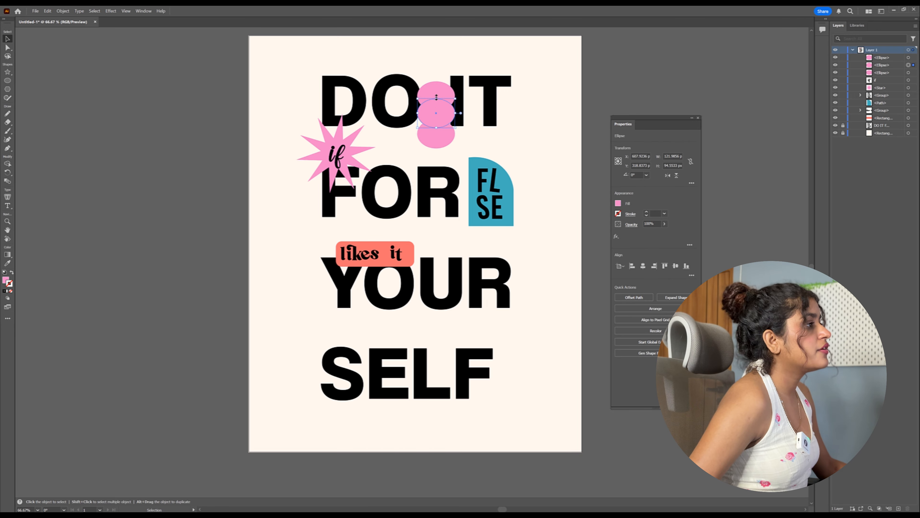
left_click(437, 54)
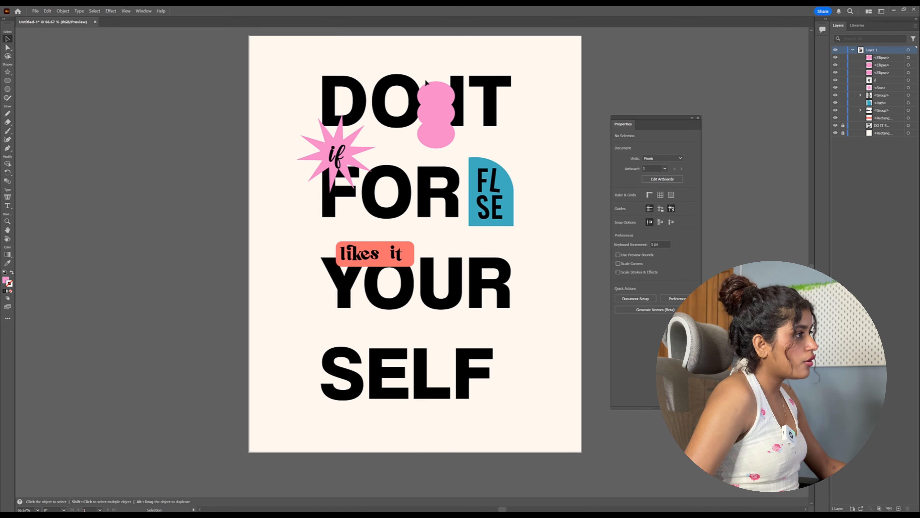
left_click(439, 112)
left_click(439, 118)
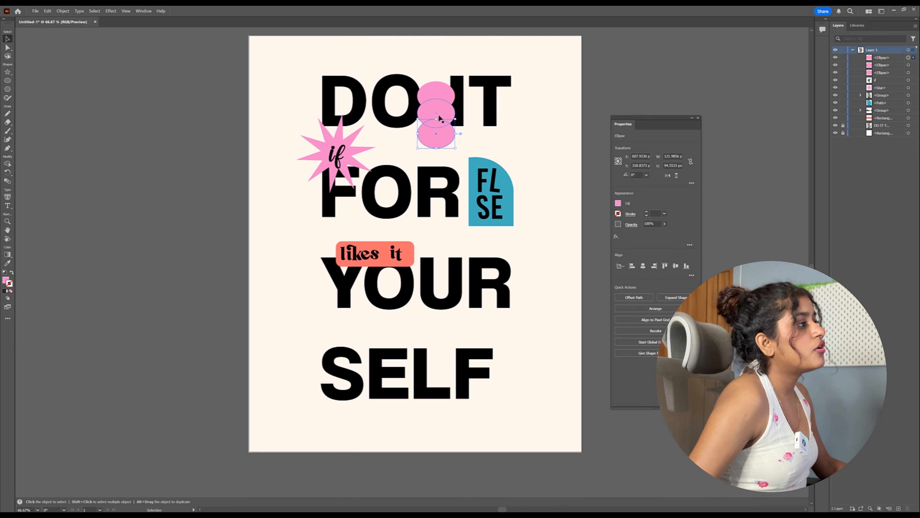
left_click(439, 115)
left_click(443, 89)
left_click(439, 135)
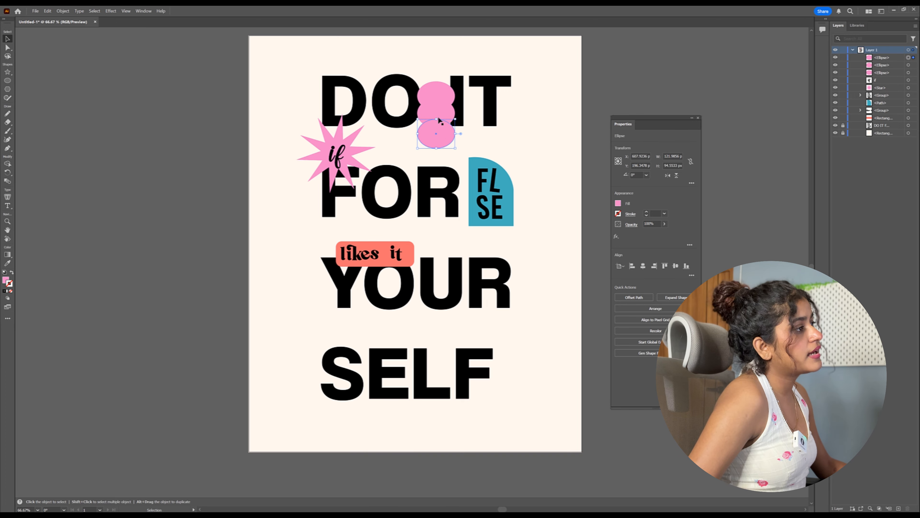
left_click(438, 111)
left_click(441, 95)
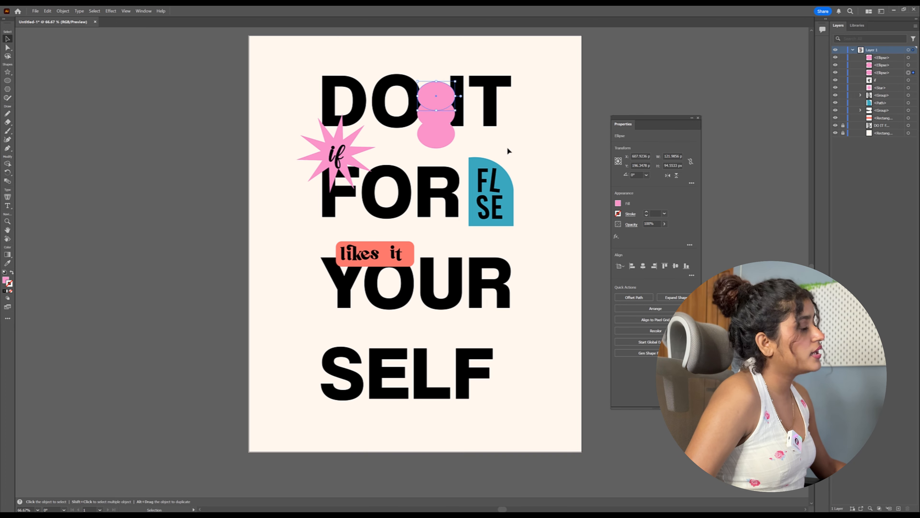
left_click(489, 143)
Merge the three overlapping pink ellipses into a single shape with the Shape Builder tool.
left_click(443, 143)
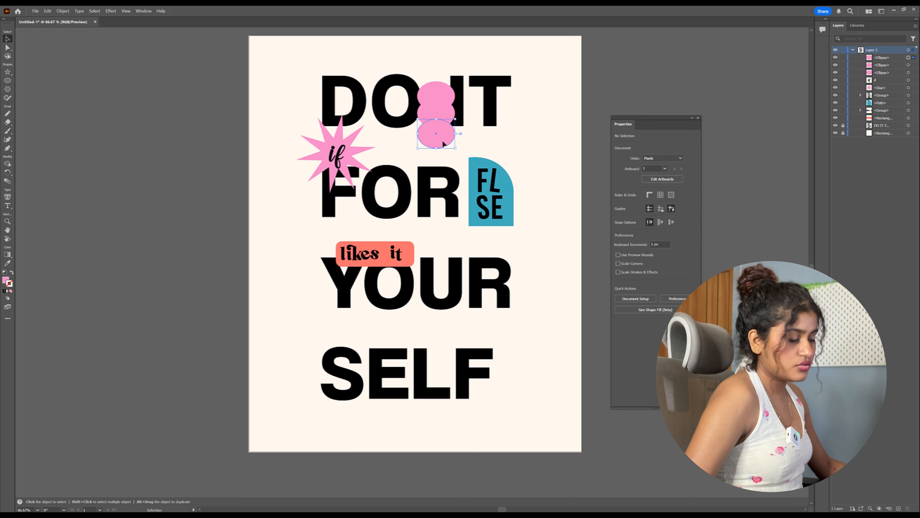
left_click(441, 117, "shift")
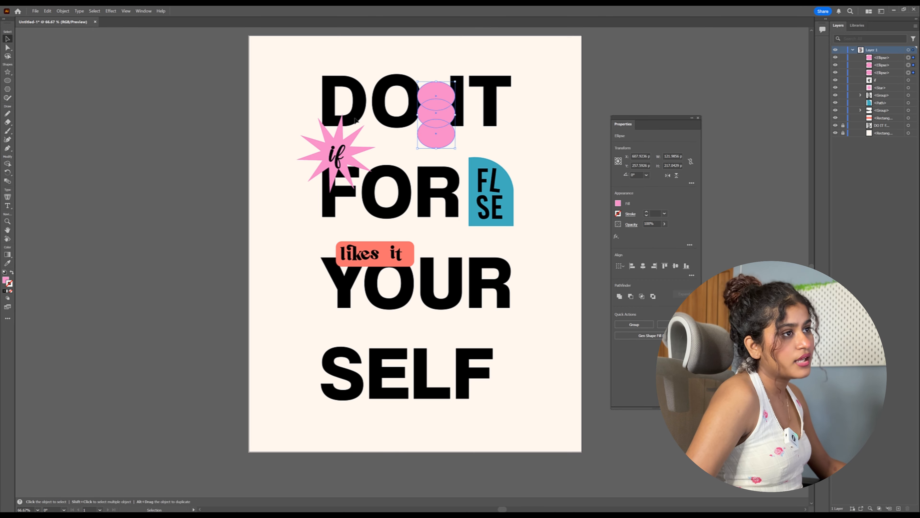
left_click(4, 165)
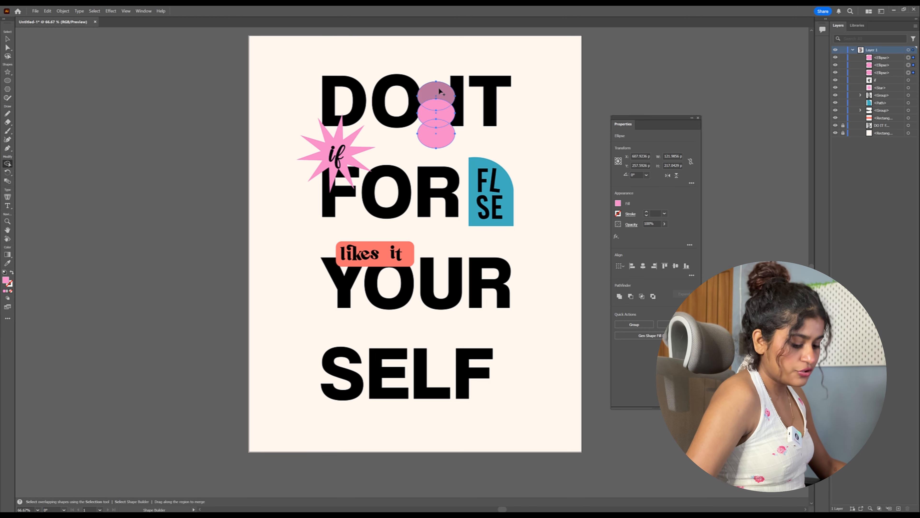
left_click_drag(440, 92, 437, 141)
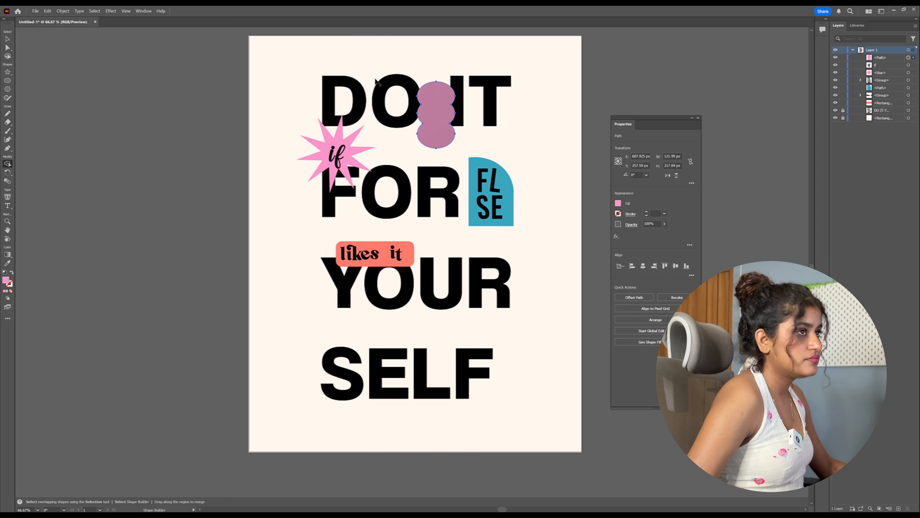
Move the merged pink shape slightly down between "DO" and "IT".
key("v")
left_click(458, 141)
left_click_drag(442, 127, 443, 131)
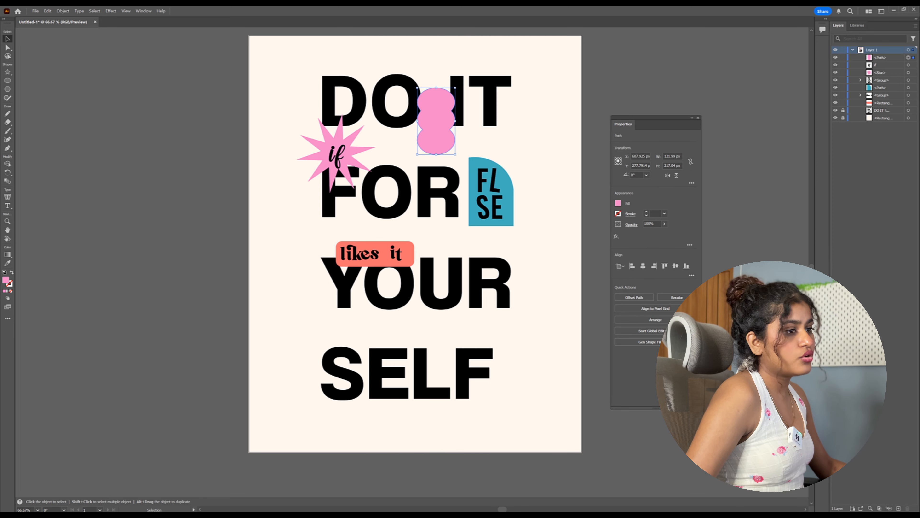
Change the merged pink shape's fill to yellow (FFC91F).
double_click(6, 280)
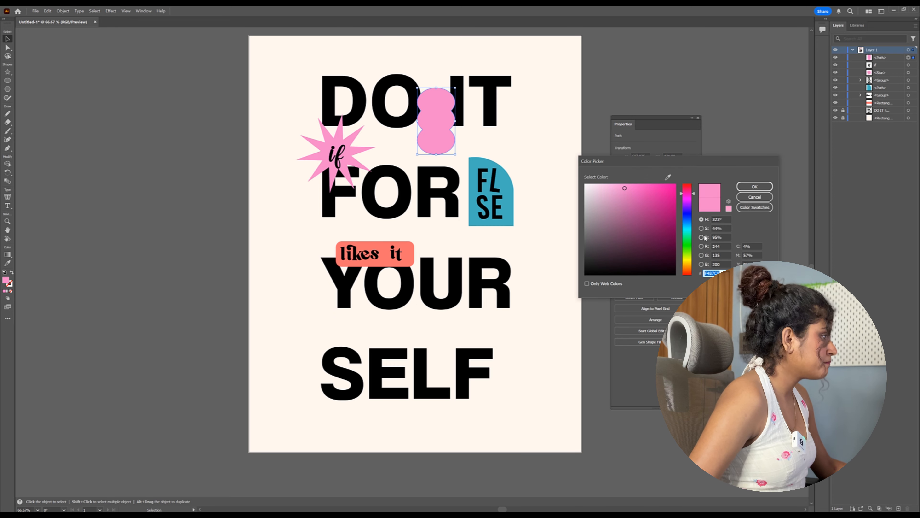
left_click_drag(689, 256, 688, 266)
left_click(665, 184)
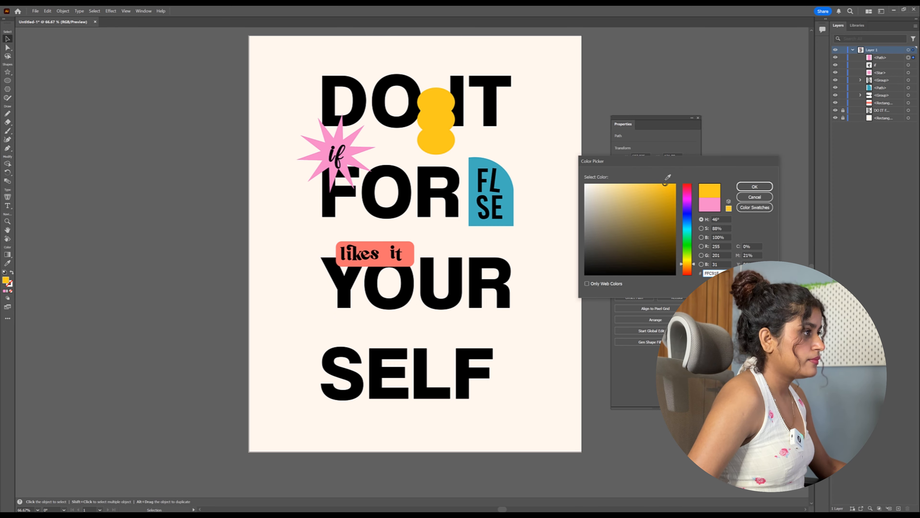
left_click(755, 186)
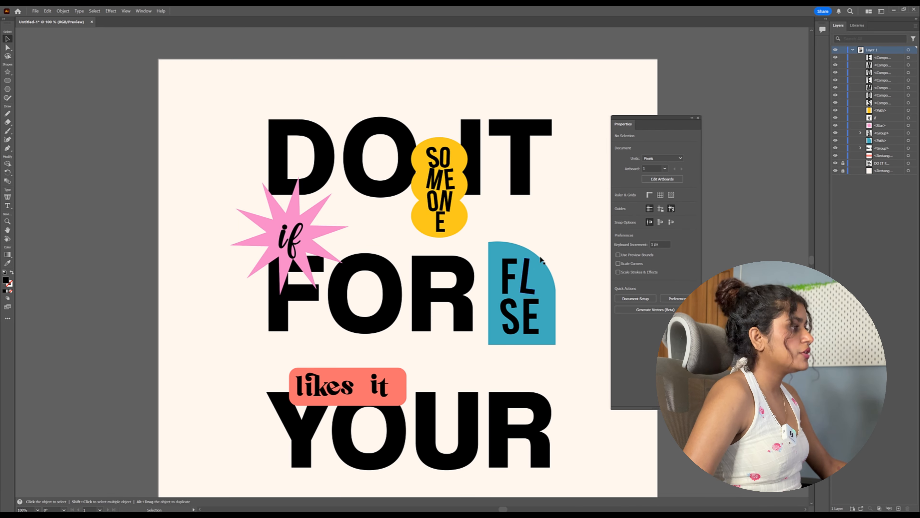
Draw a circle about 133 px across over the top of the "L" in "SELF" and fill it with green.
left_click_drag(540, 245, 508, 185)
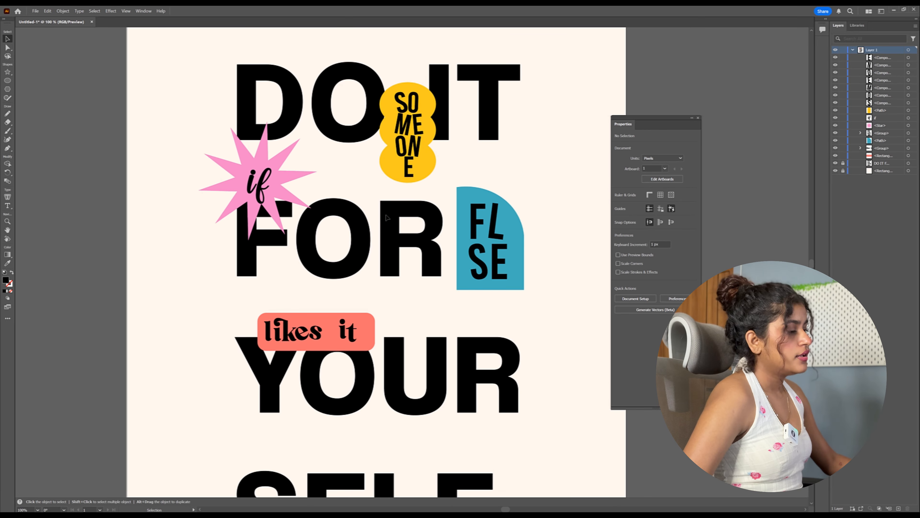
key("ctrl+minus")
scroll(466, 245, "down", 2)
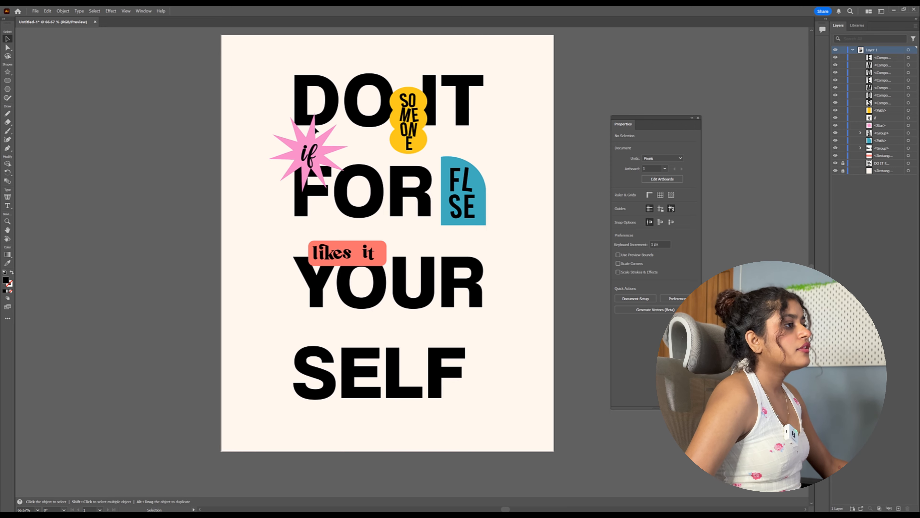
key("l")
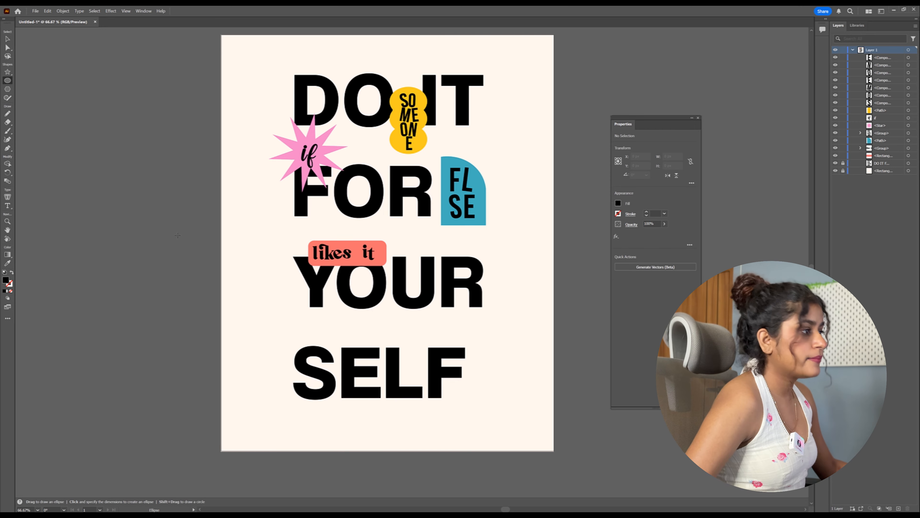
left_click_drag(386, 327, 415, 368)
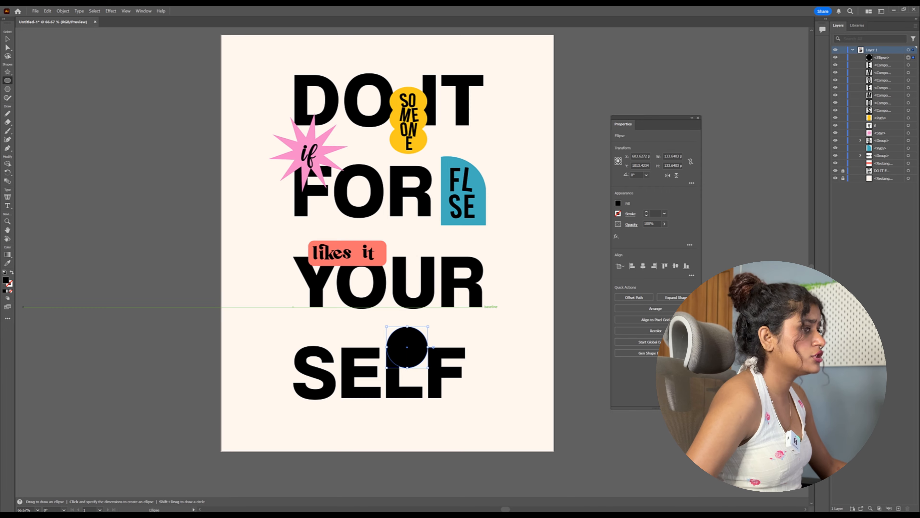
double_click(6, 280)
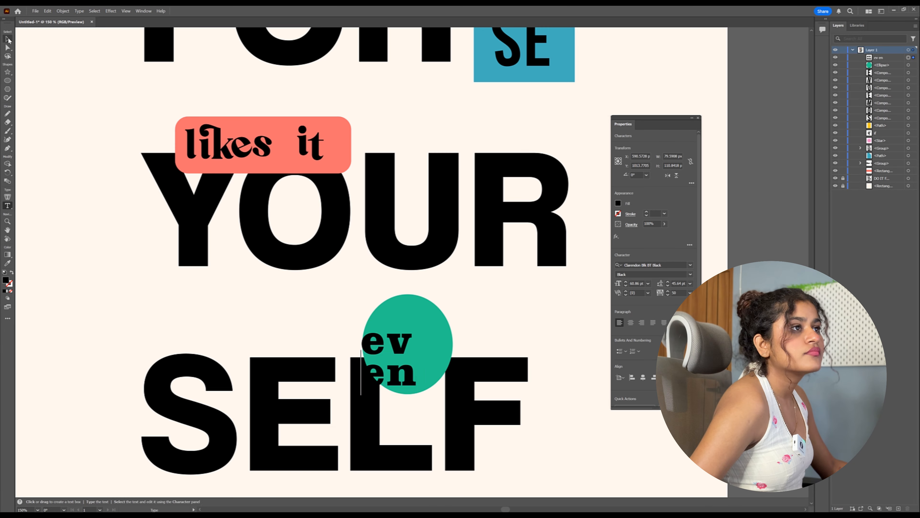
Move the two-line "even" text up onto the middle of the green circle.
left_click(8, 40)
left_click_drag(388, 349, 407, 334)
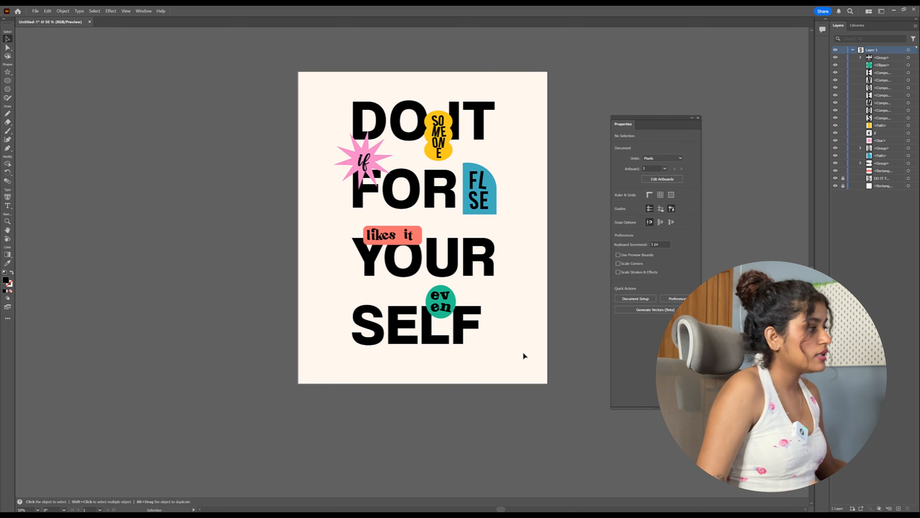
Add a white (FFFFFF) outline to the blue "FLSE" tag and a matching one to the coral "likes it" rectangle.
left_click(487, 217)
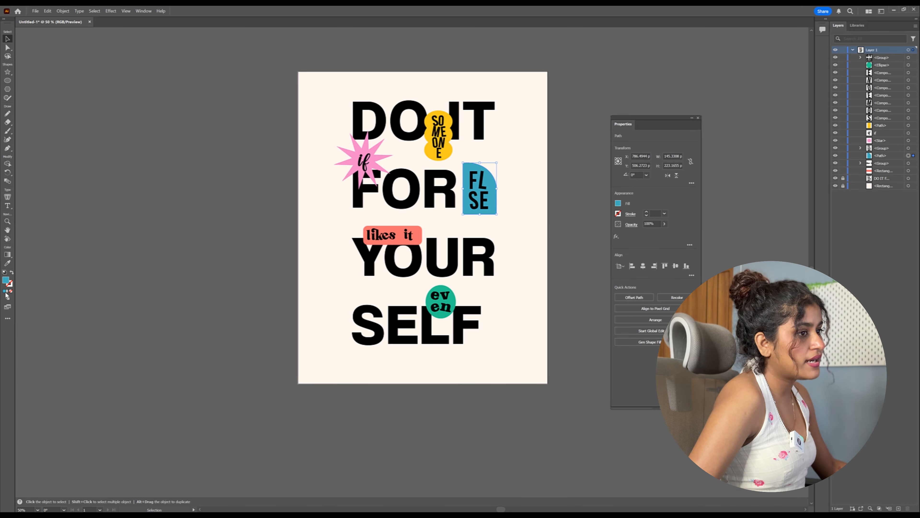
double_click(7, 281)
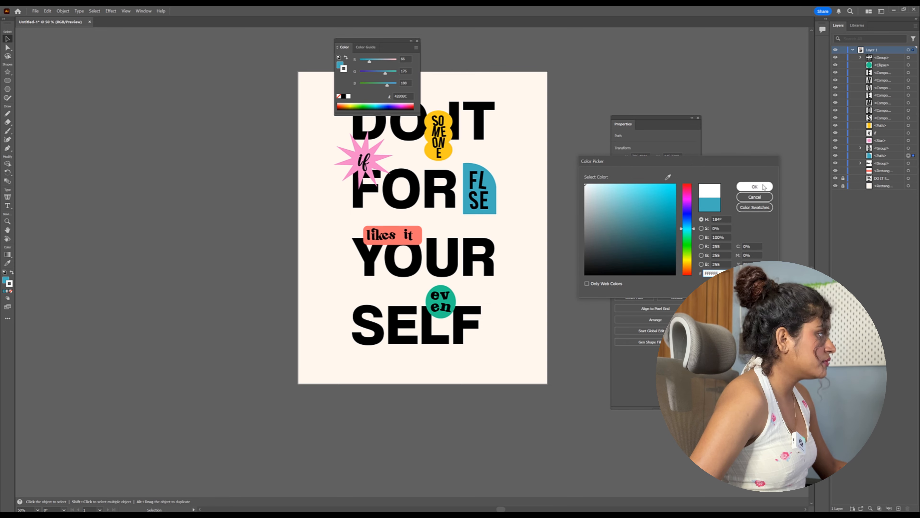
left_click(755, 186)
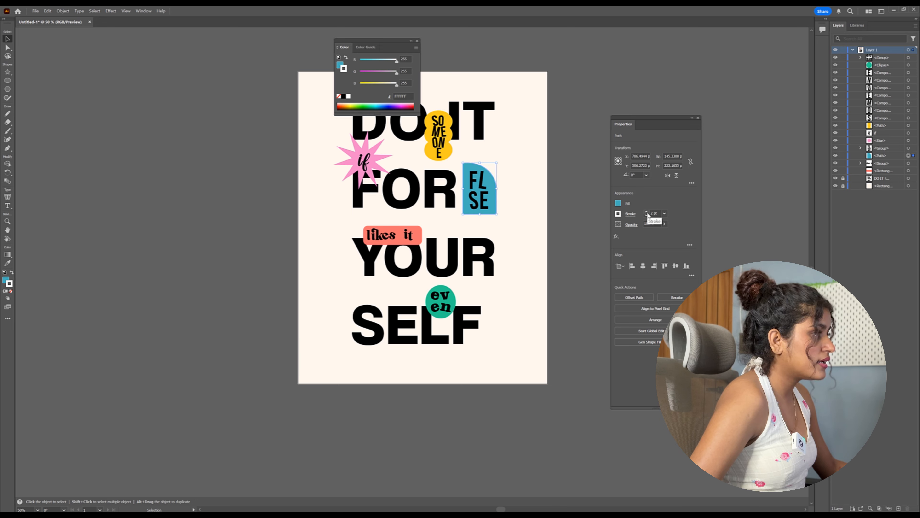
left_click(574, 215)
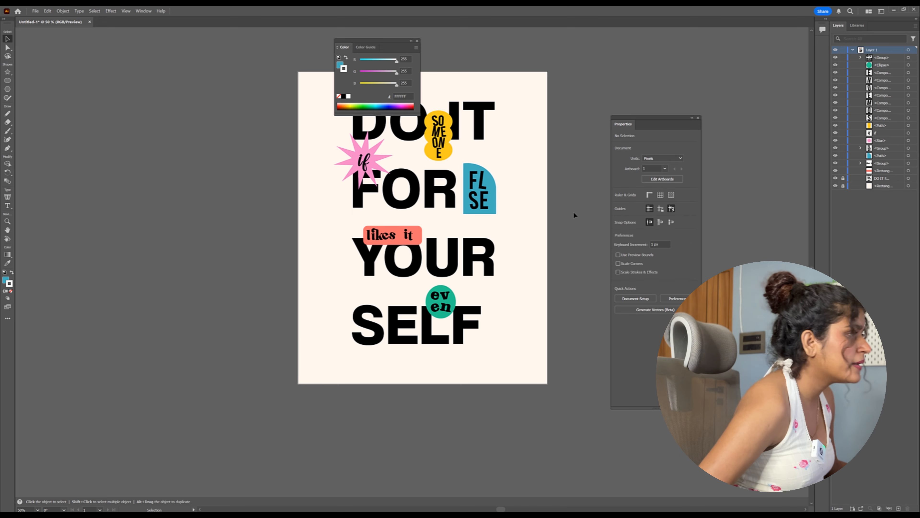
left_click(408, 235)
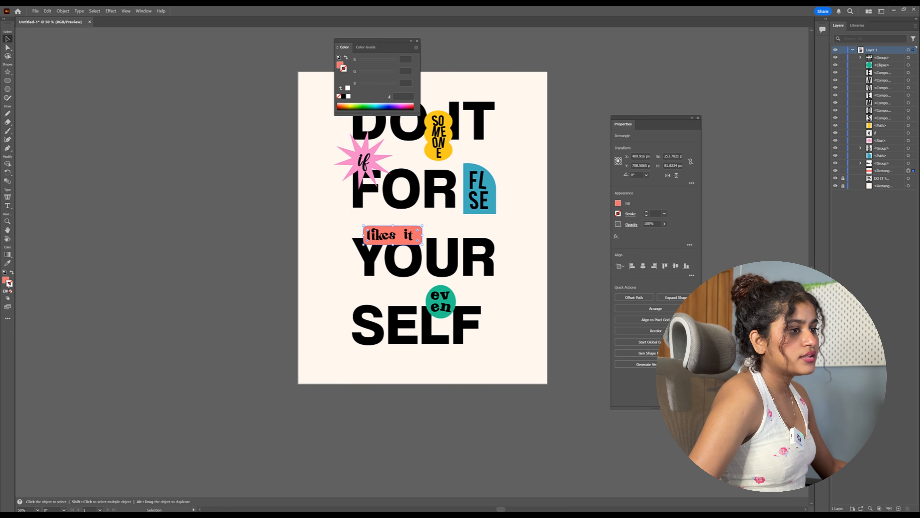
left_click(252, 278)
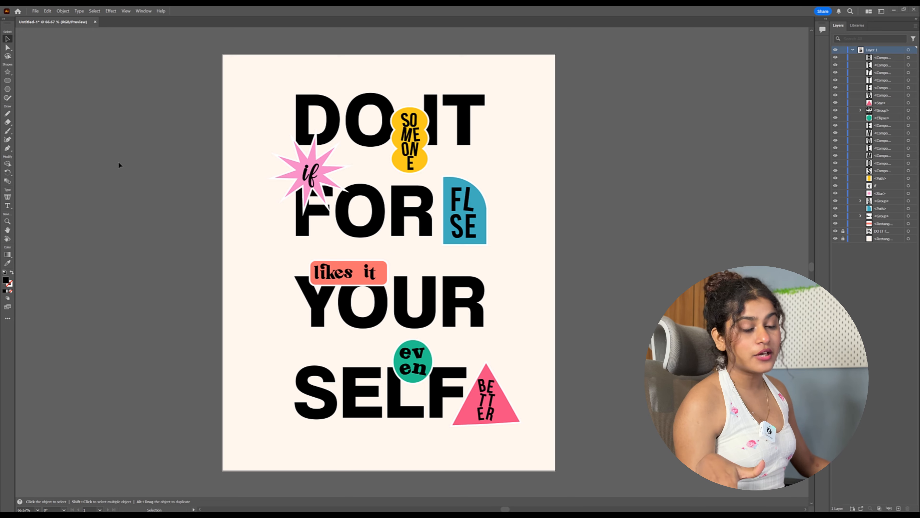
Start exporting the finished poster with JPEG as the file type.
left_click(35, 11)
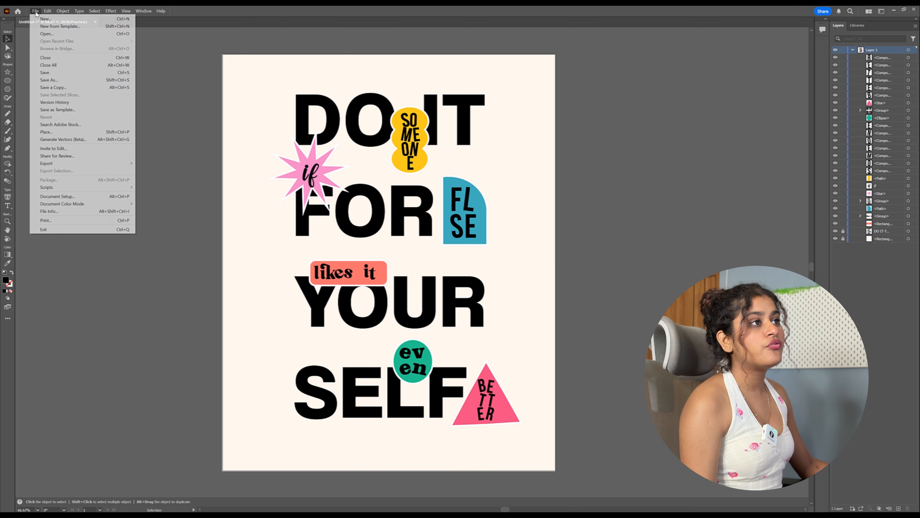
mouse_move(80, 166)
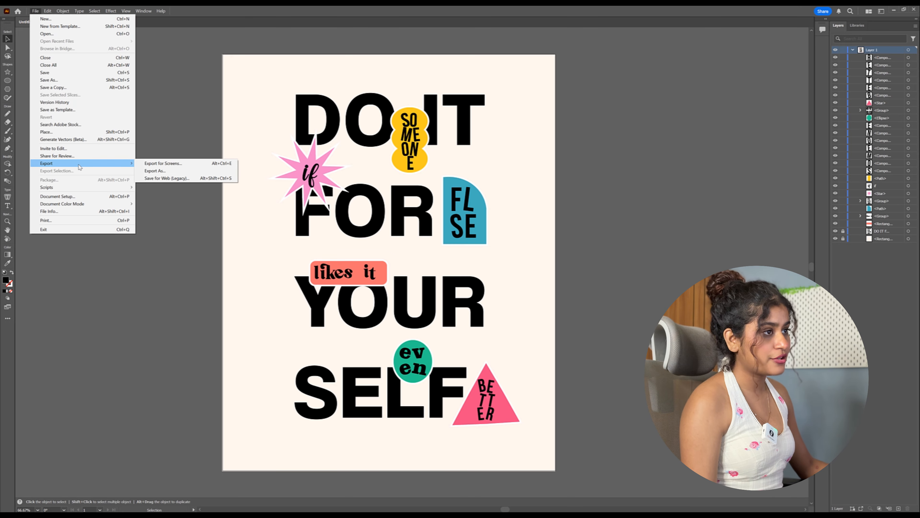
left_click(162, 170)
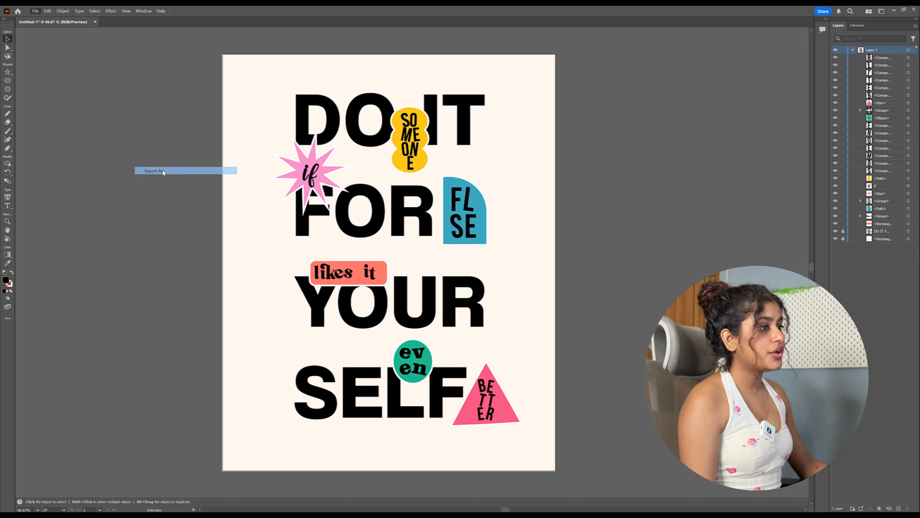
left_click(154, 190)
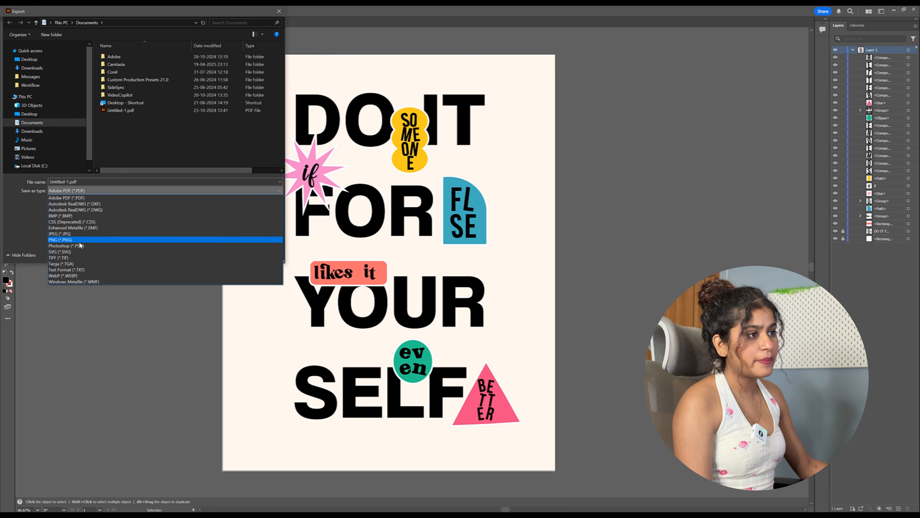
left_click(79, 234)
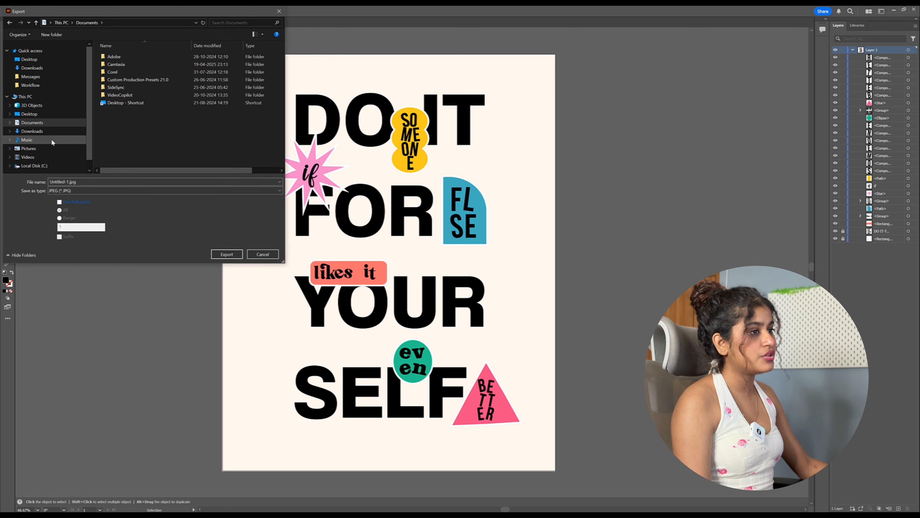
Choose the Desktop as the export location and name the file POSTER DESIGN.
left_click(50, 114)
left_click(43, 183)
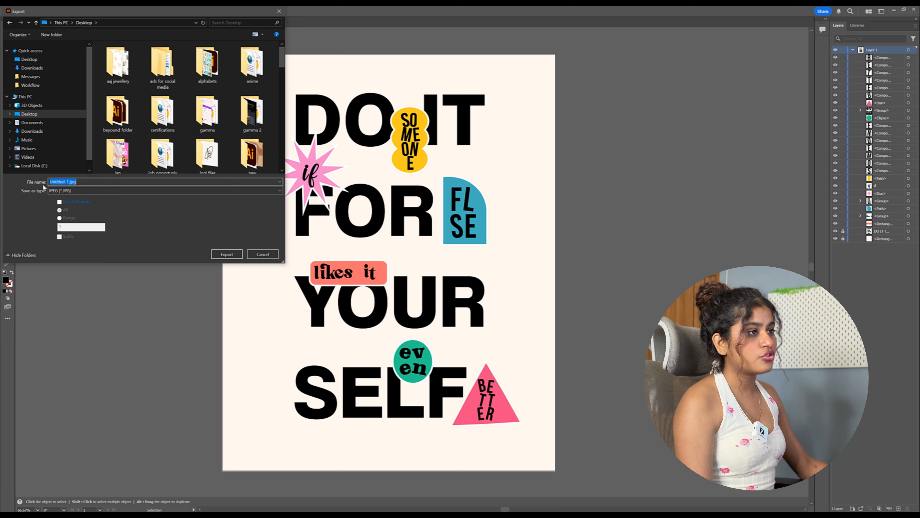
type("POST")
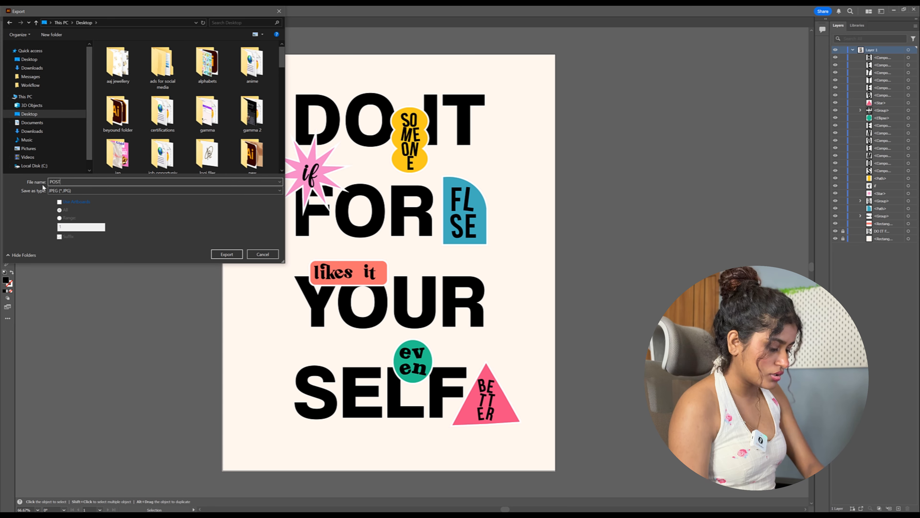
type("ER DESIGN")
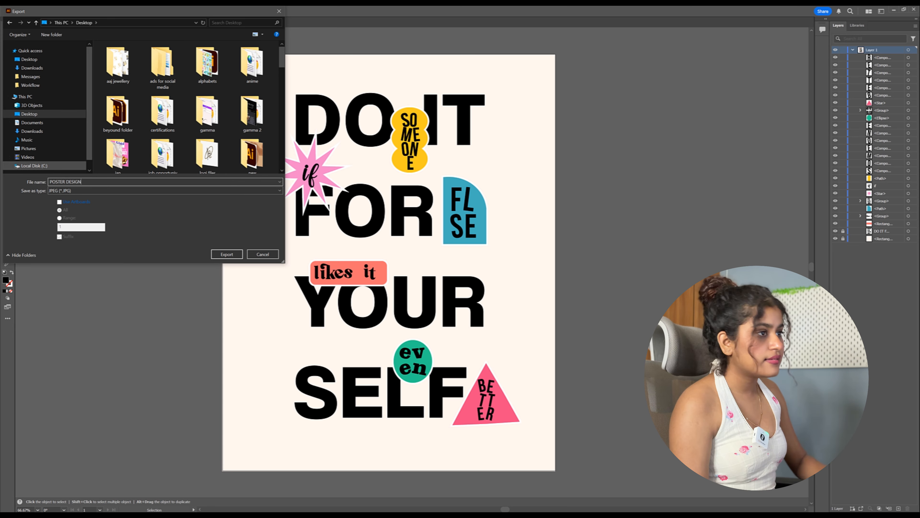
Set the JPEG quality to 10 (Maximum) and complete the export.
left_click(225, 254)
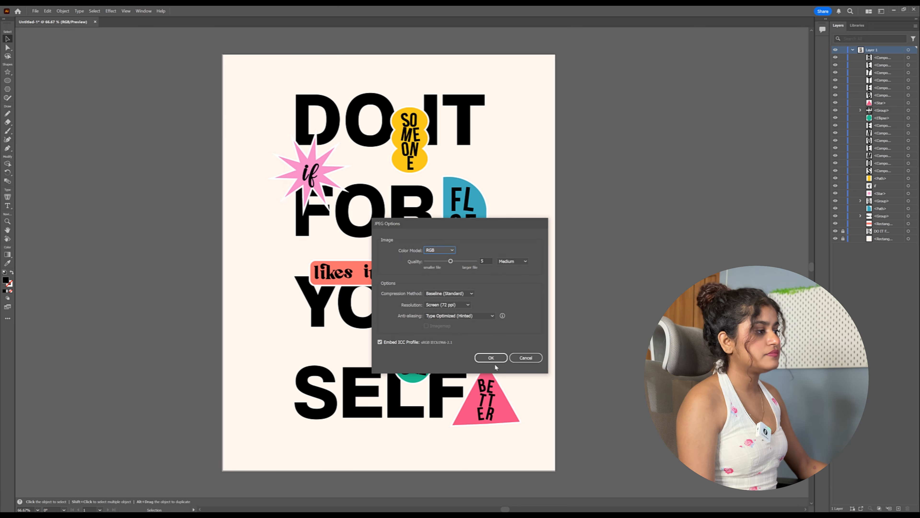
left_click(451, 261)
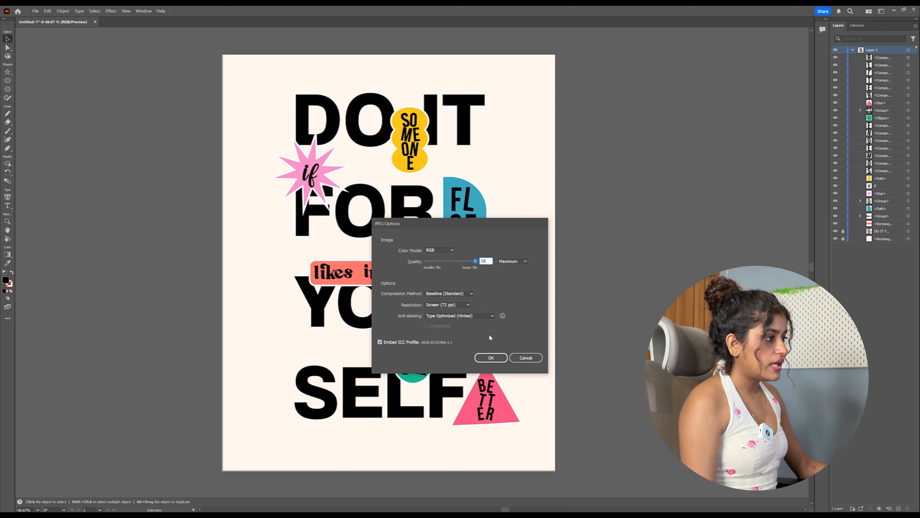
left_click(491, 357)
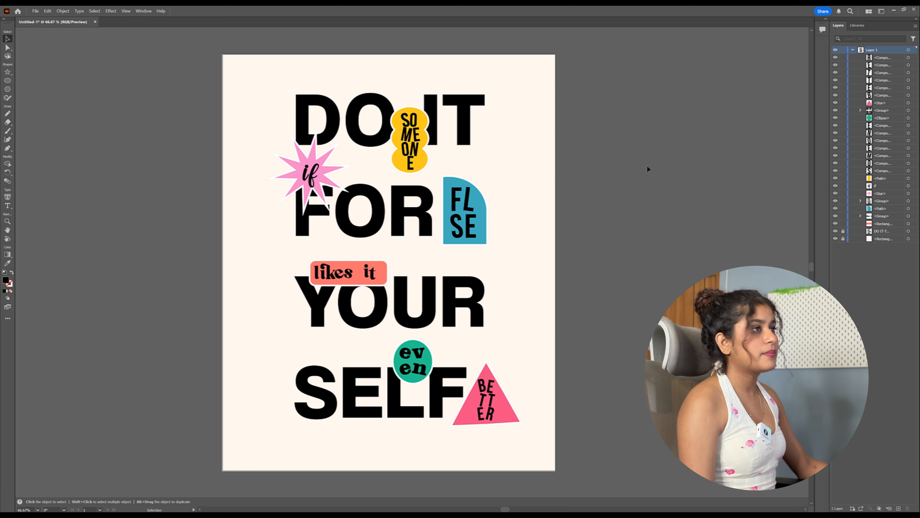